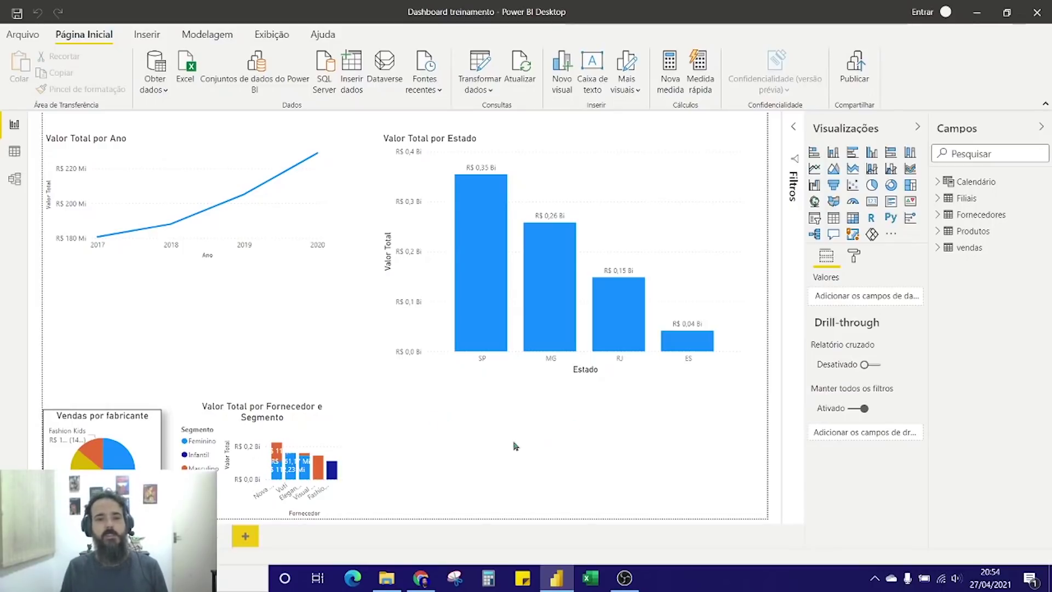
- Bring up an empty report page that contains none of the existing charts
mouse_move(564, 268)
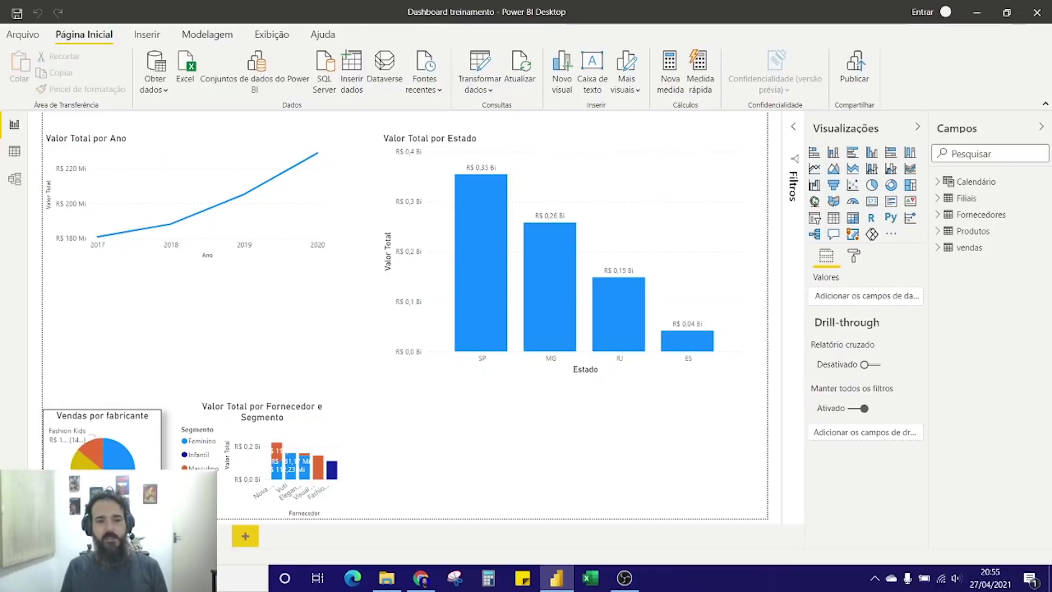
key(ctrl+a)
key(Delete)
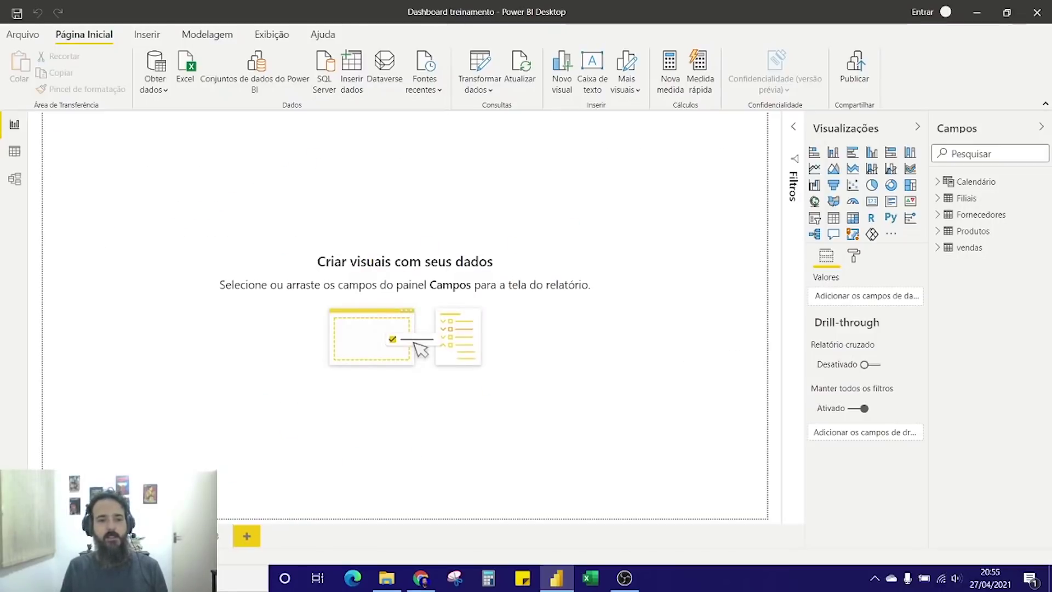
key(ctrl+z)
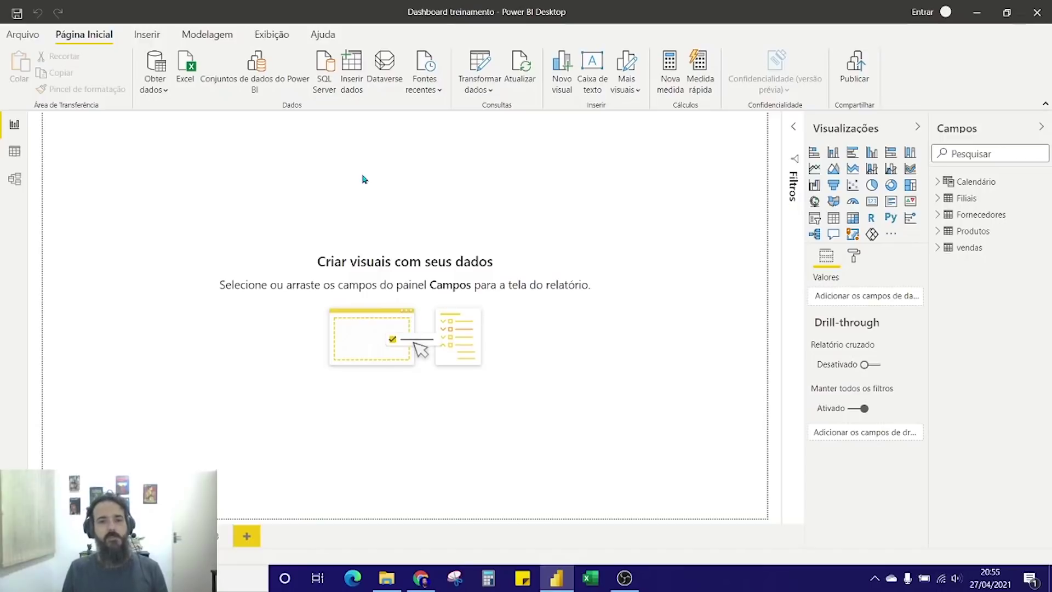
- Insert a card visual in the page's upper-left area showing Valor Total from the vendas table, wide enough for the full amount
click(875, 203)
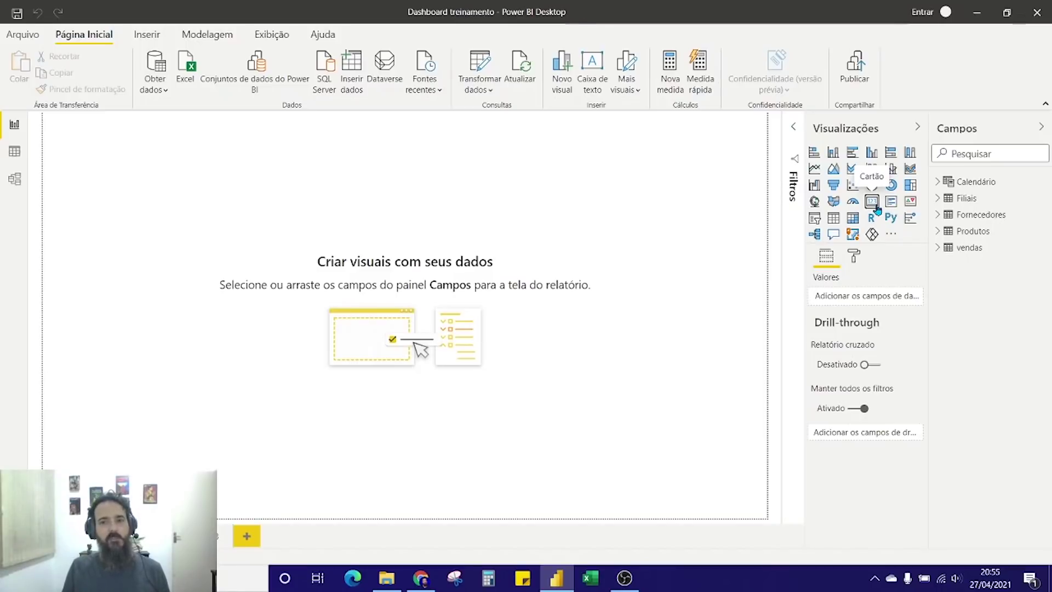
drag(206, 195, 310, 213)
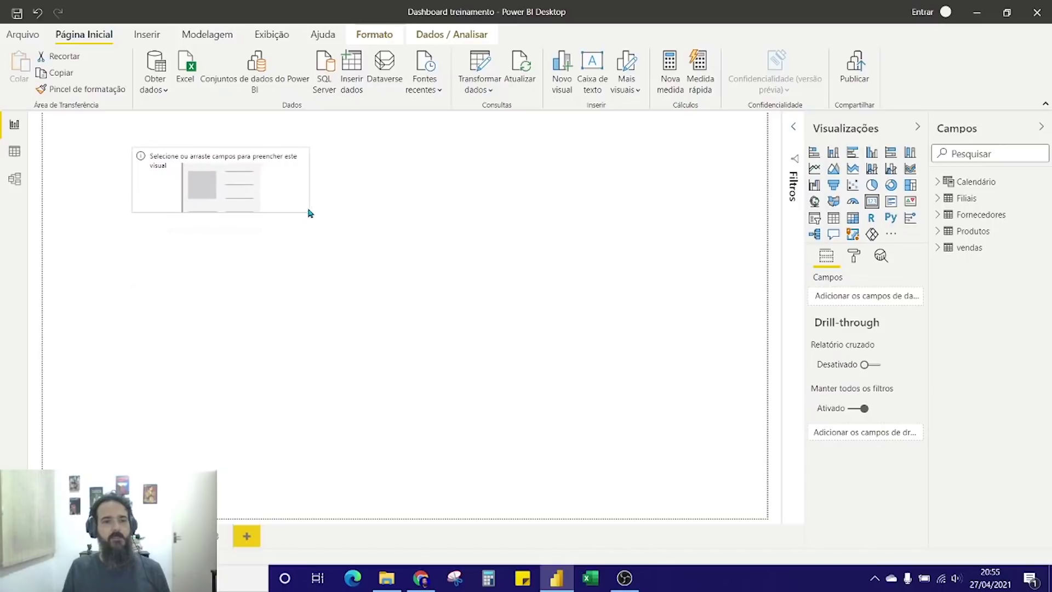
drag(223, 204, 257, 209)
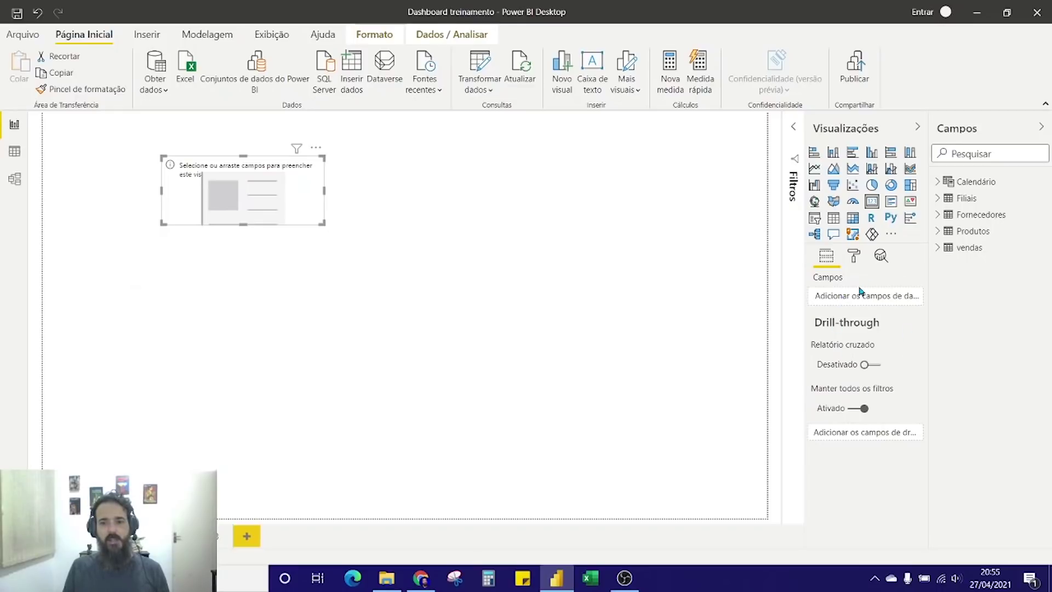
click(937, 251)
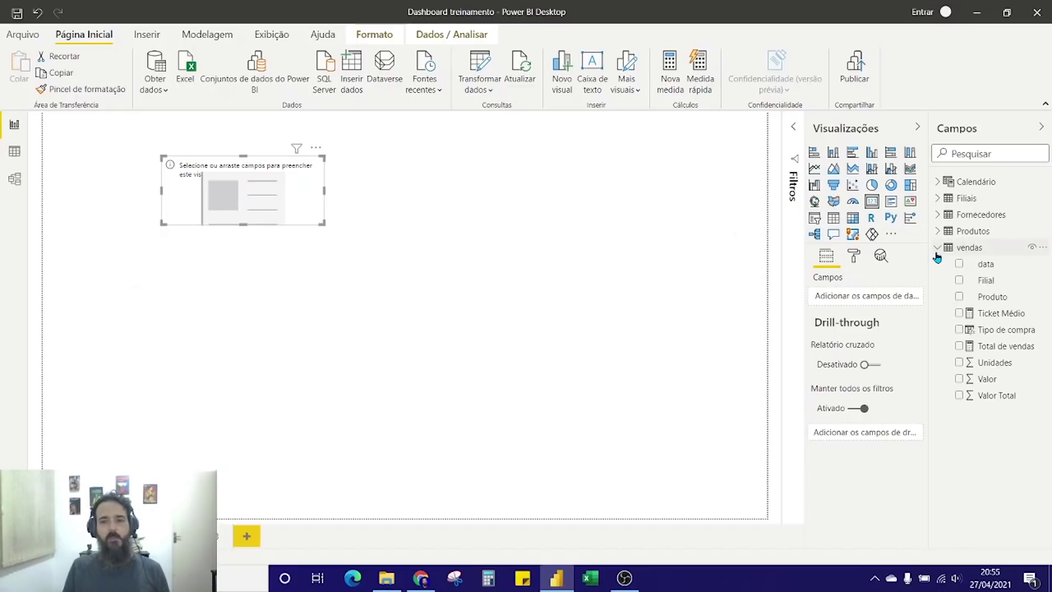
click(959, 396)
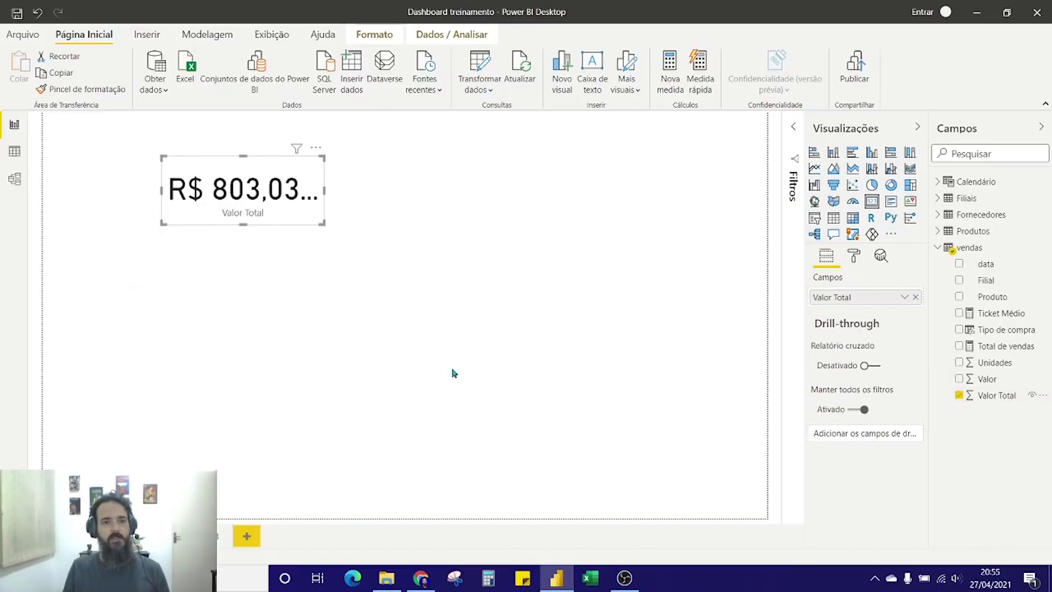
drag(323, 190, 371, 192)
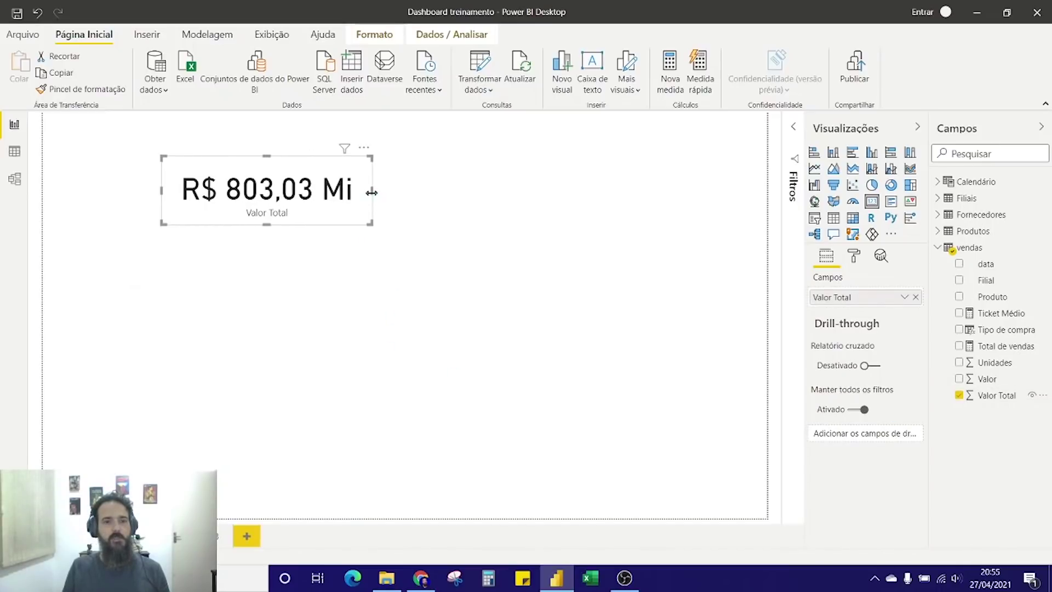
- Set the data label text size of the Valor Total card to 28 pt
click(853, 256)
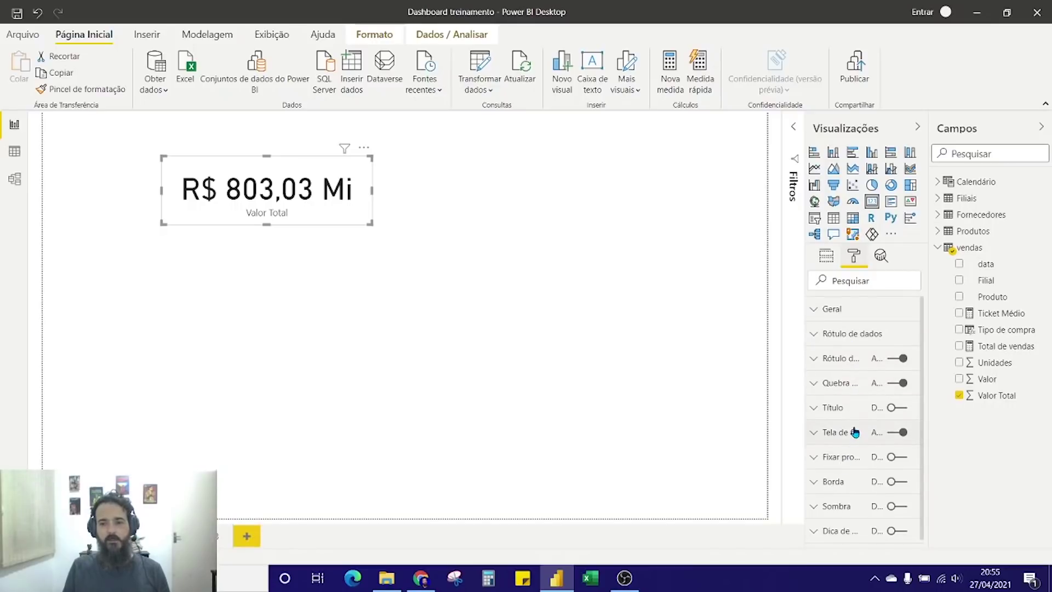
scroll(856, 416, down, 1)
scroll(877, 344, up, 1)
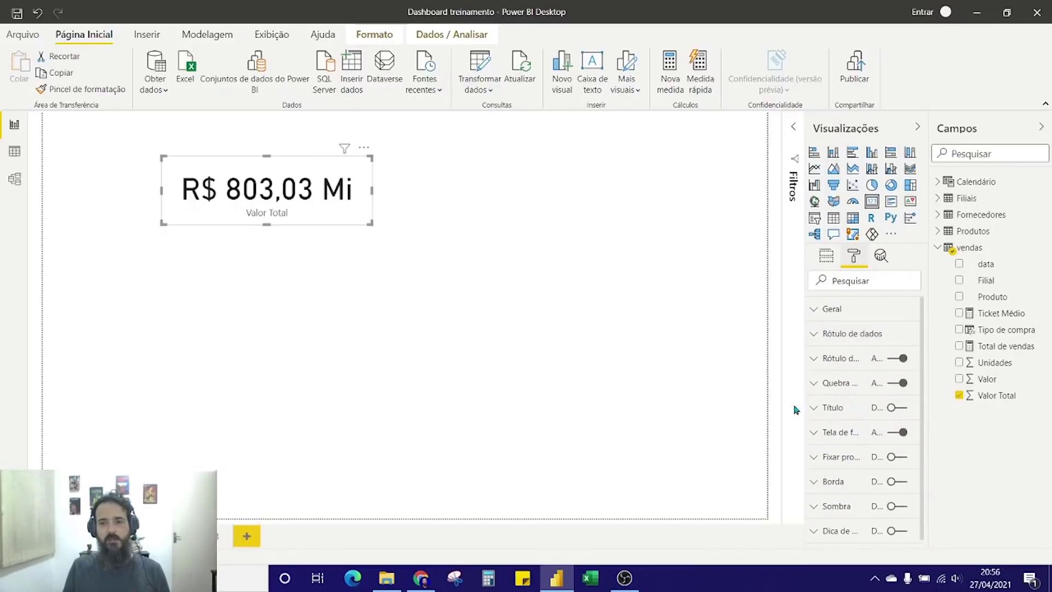
click(824, 334)
scroll(868, 445, down, 1)
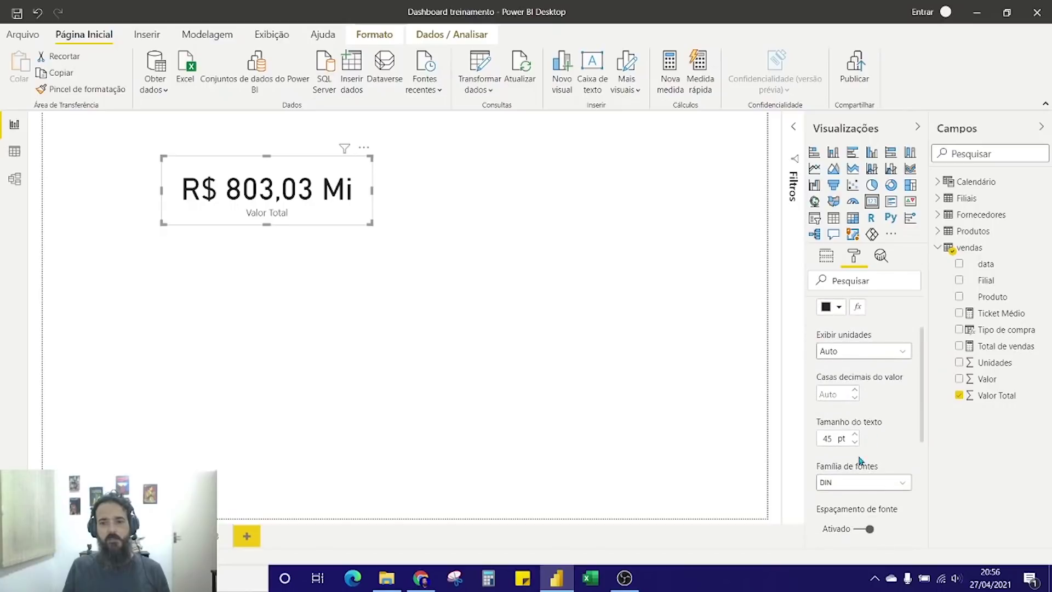
click(855, 443)
click(855, 443)
click(855, 443)
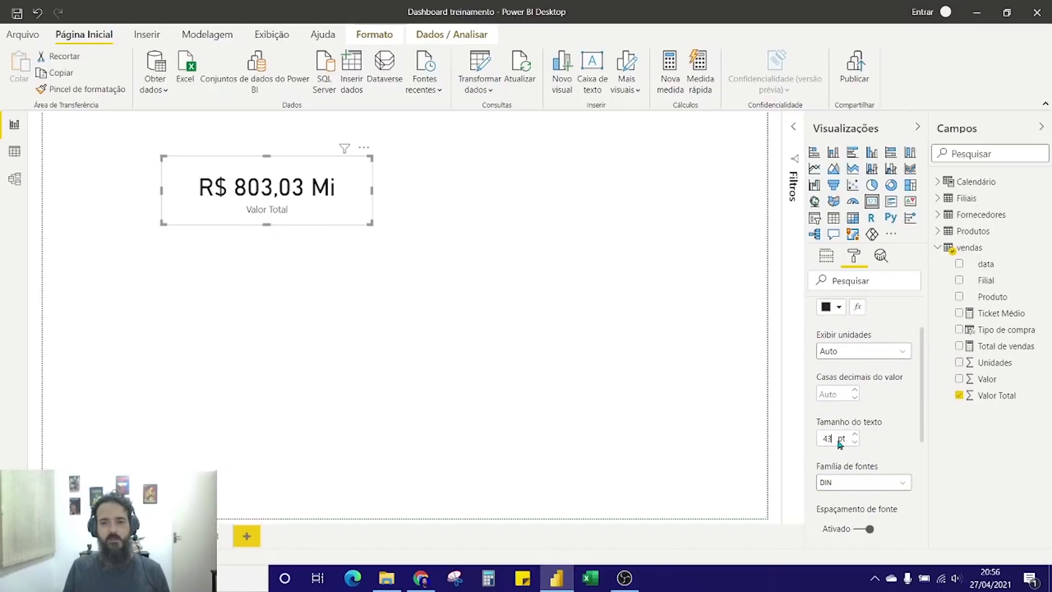
drag(828, 438, 836, 440)
text(28)
key(Return)
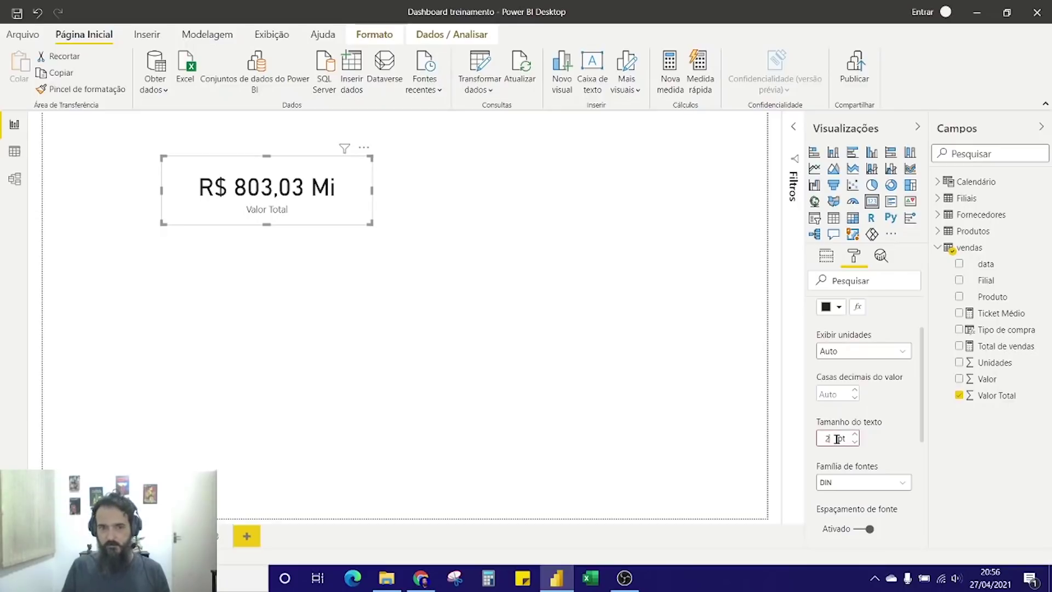
click(430, 311)
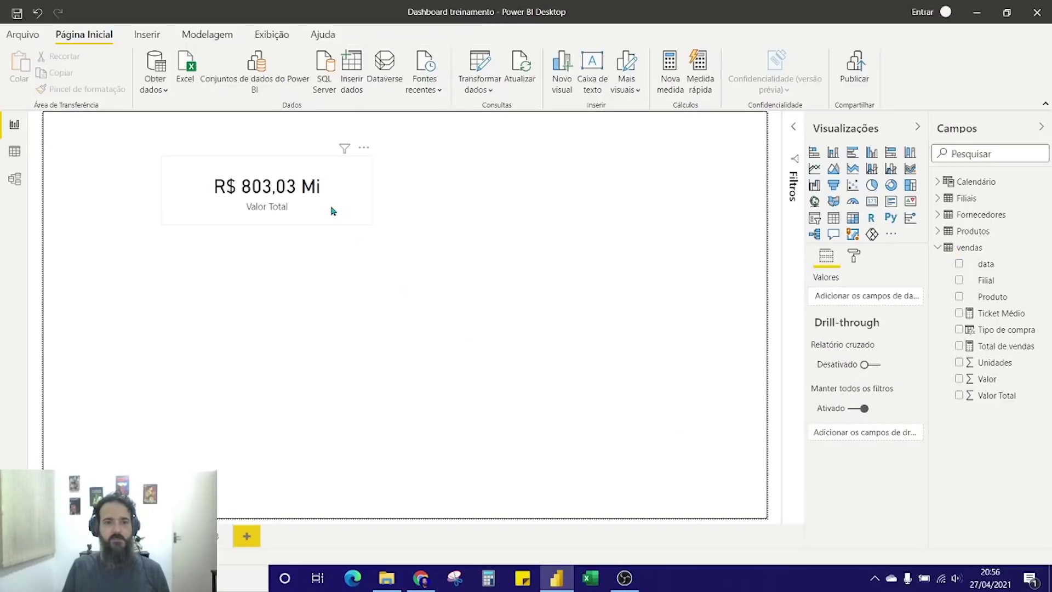
- Shrink the Valor Total card to fit its smaller text and move it closer to the page's upper-left corner
click(357, 219)
drag(371, 223, 317, 211)
drag(273, 186, 247, 174)
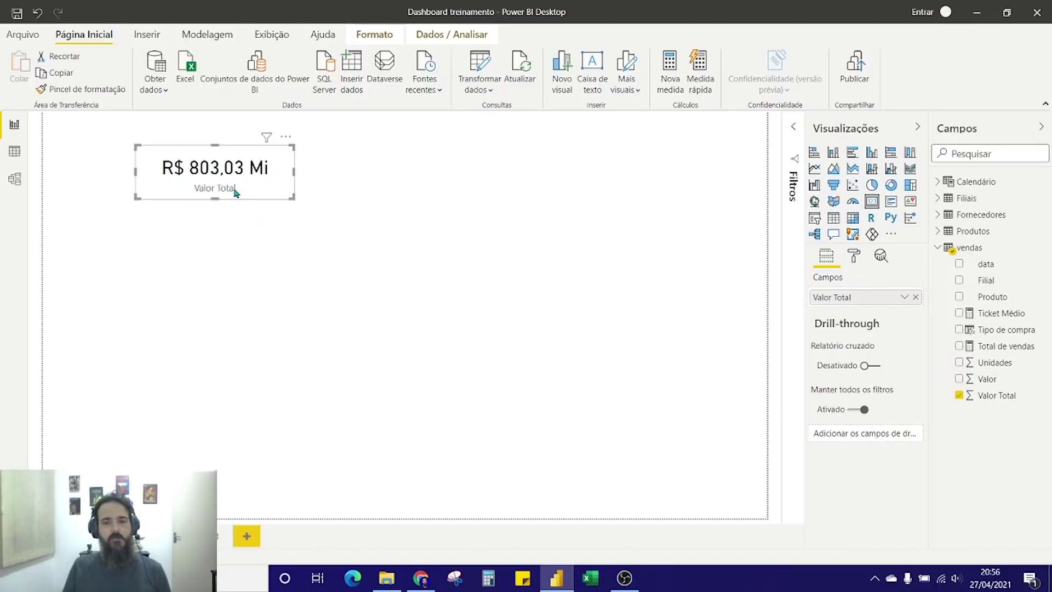
- Turn on the shadow for the Valor Total card and shift the card slightly to the left
click(853, 260)
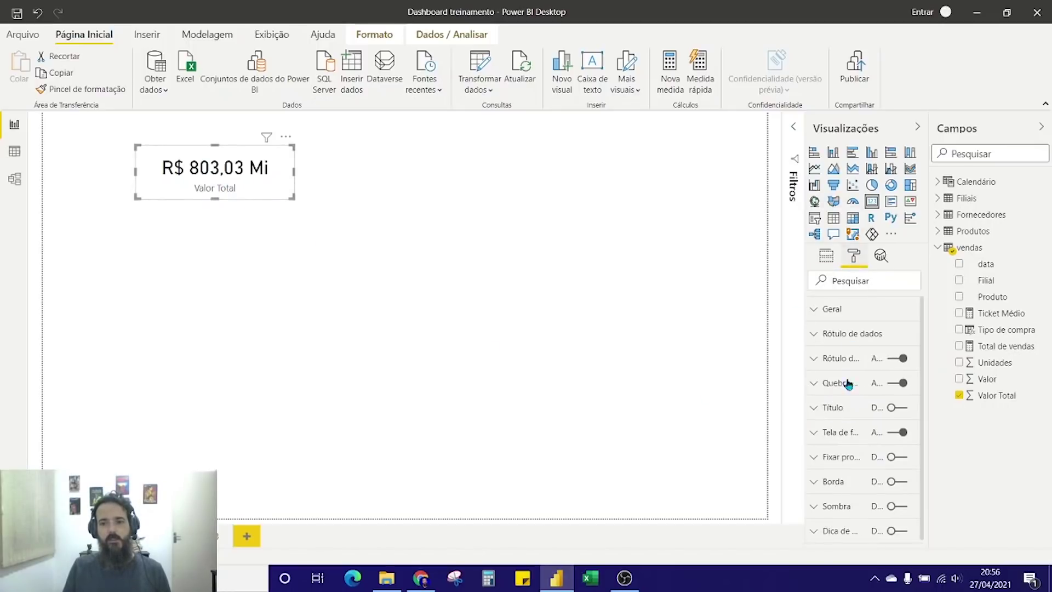
click(894, 507)
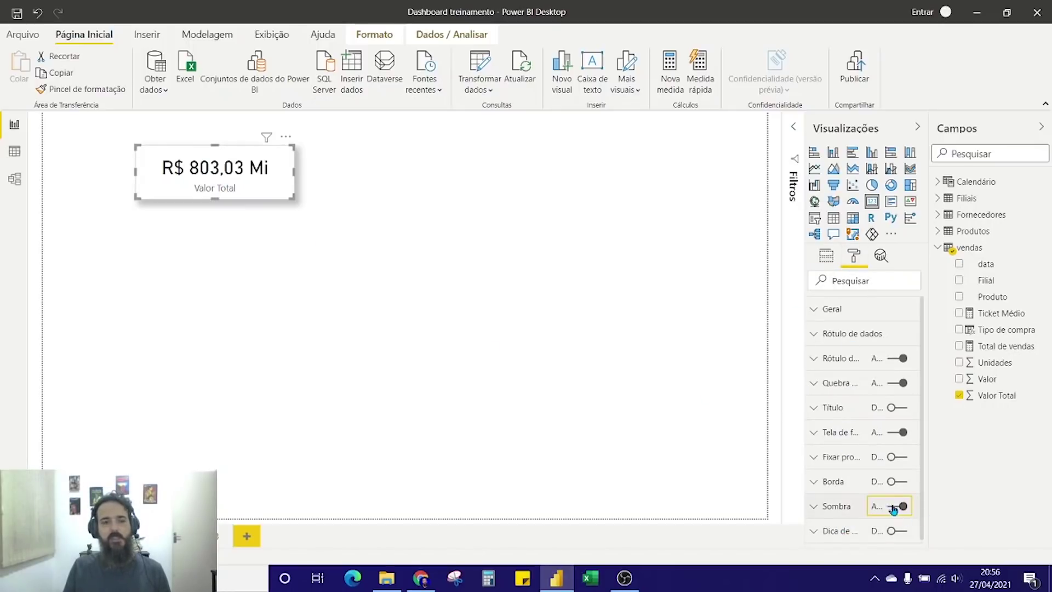
click(398, 261)
mouse_move(268, 195)
mouse_down()
mouse_move(275, 213)
mouse_move(255, 195)
mouse_up()
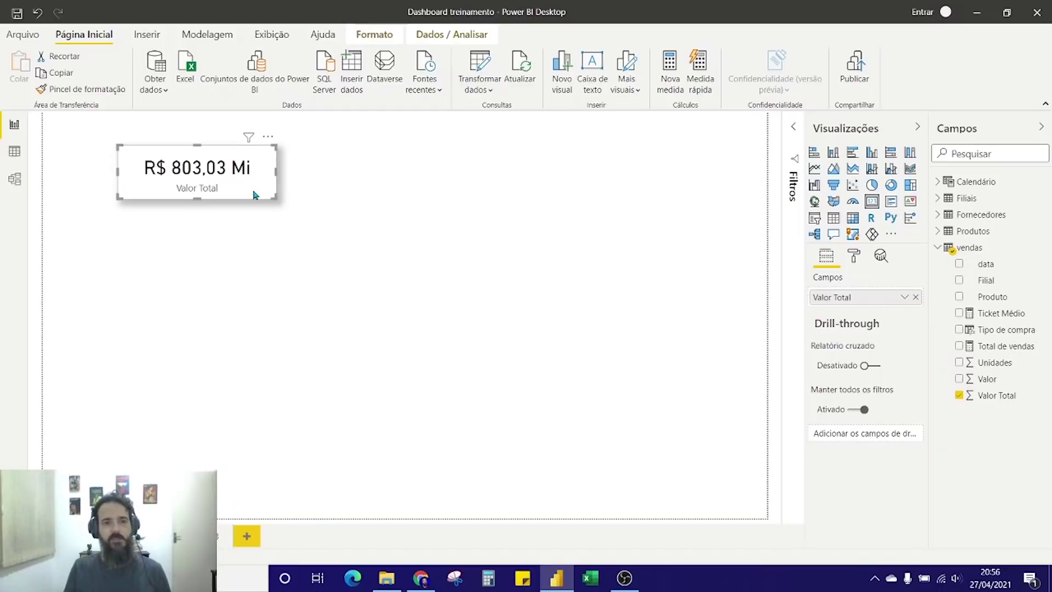
click(557, 264)
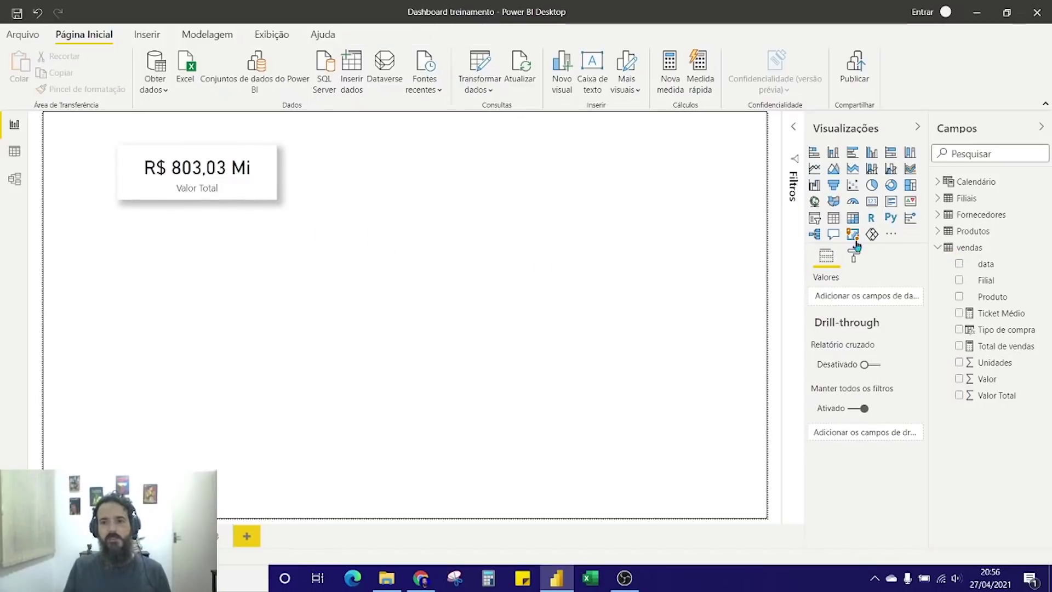
- Add a second card aligned to the right of the Valor Total card, match its height, and fill it with Ticket Médio
click(873, 206)
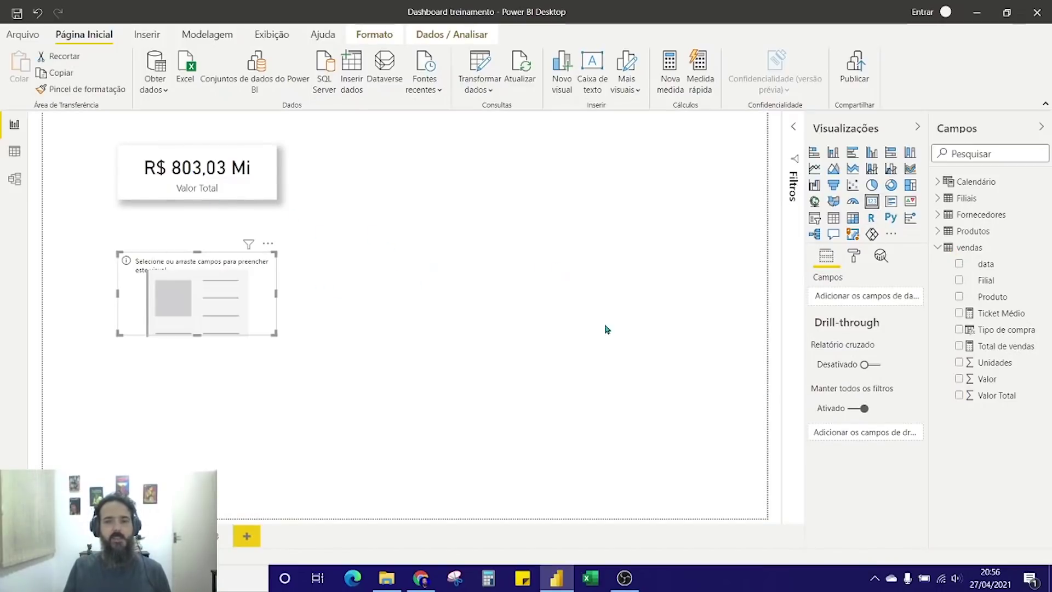
drag(178, 320, 368, 214)
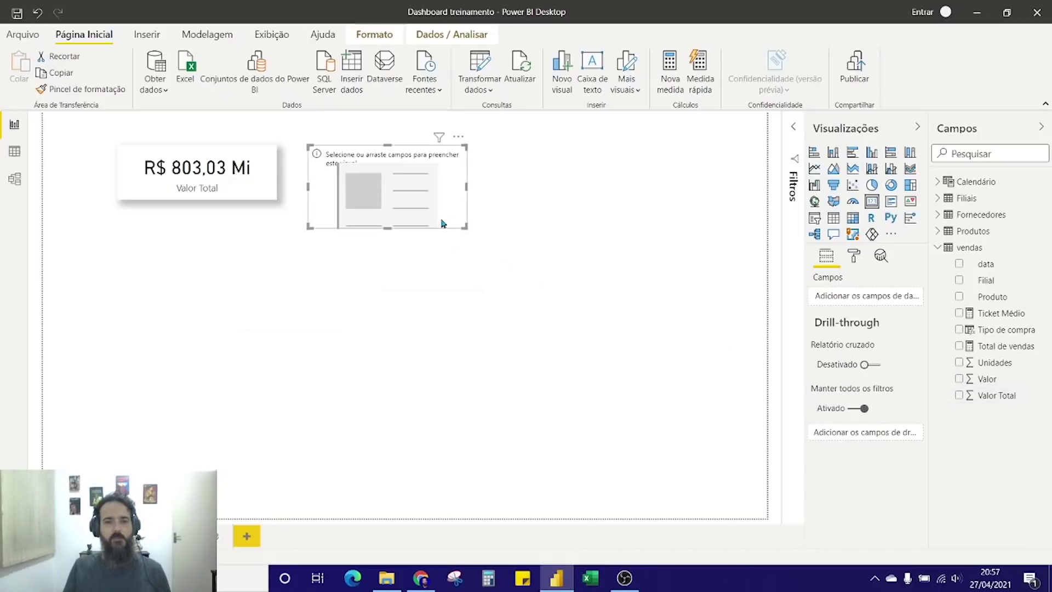
drag(464, 228, 444, 205)
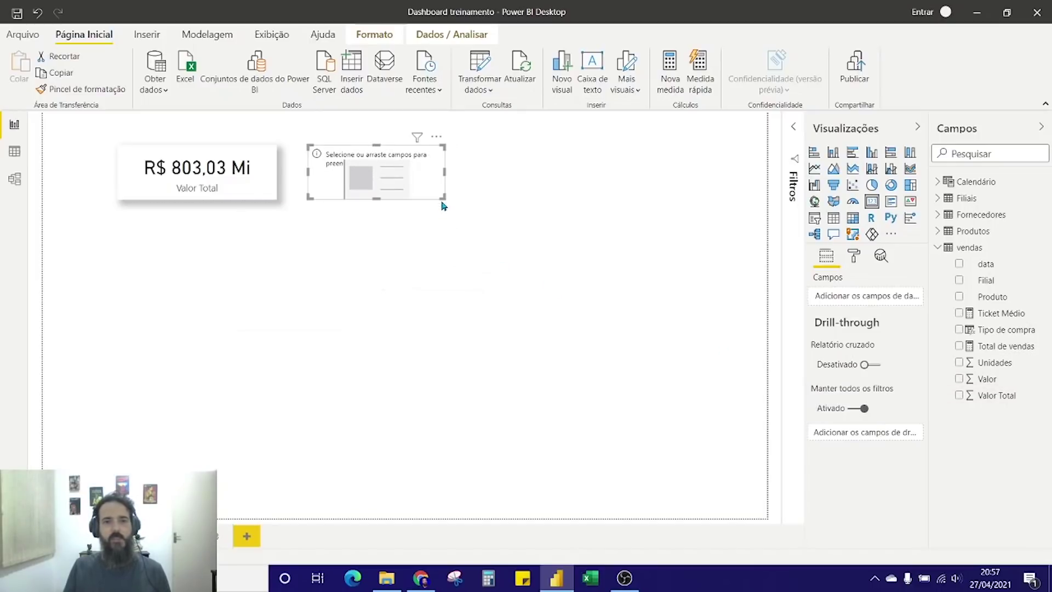
click(958, 313)
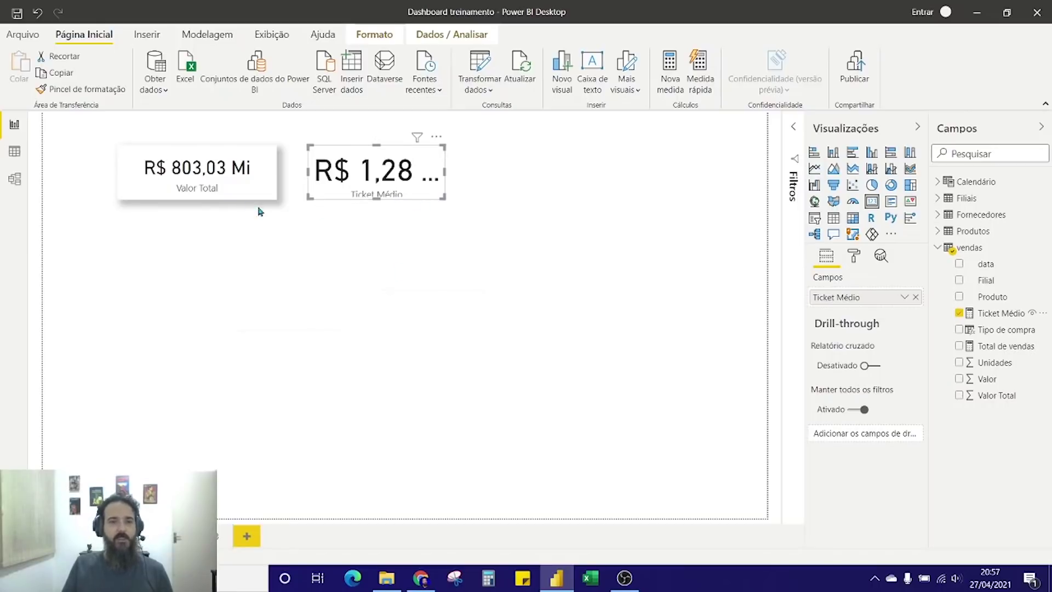
- Copy the Valor Total card's formatting to the Ticket Médio card with Format Painter and widen the second card to a similar width
click(232, 188)
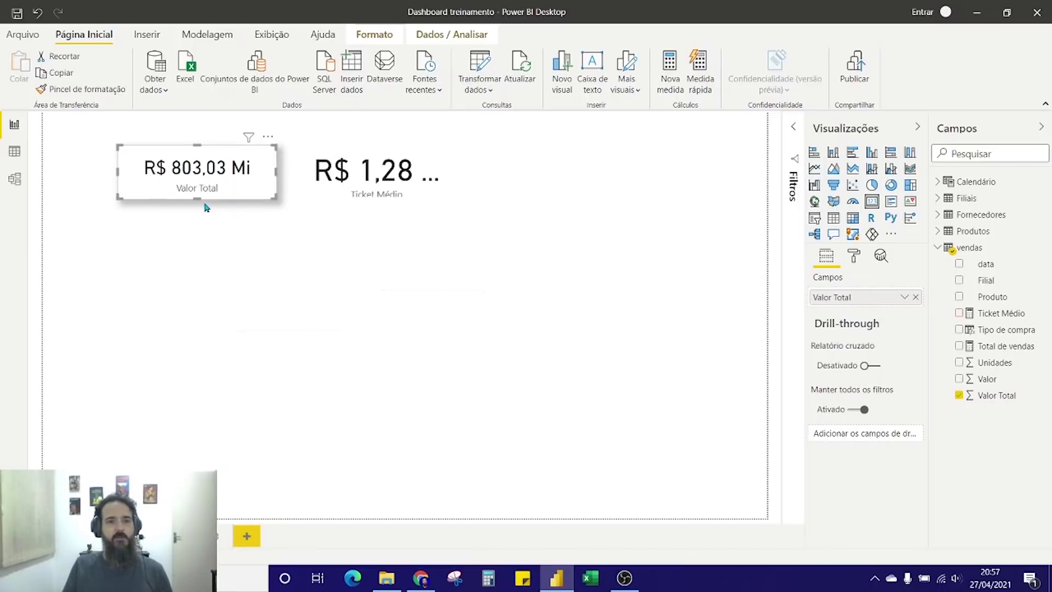
click(394, 183)
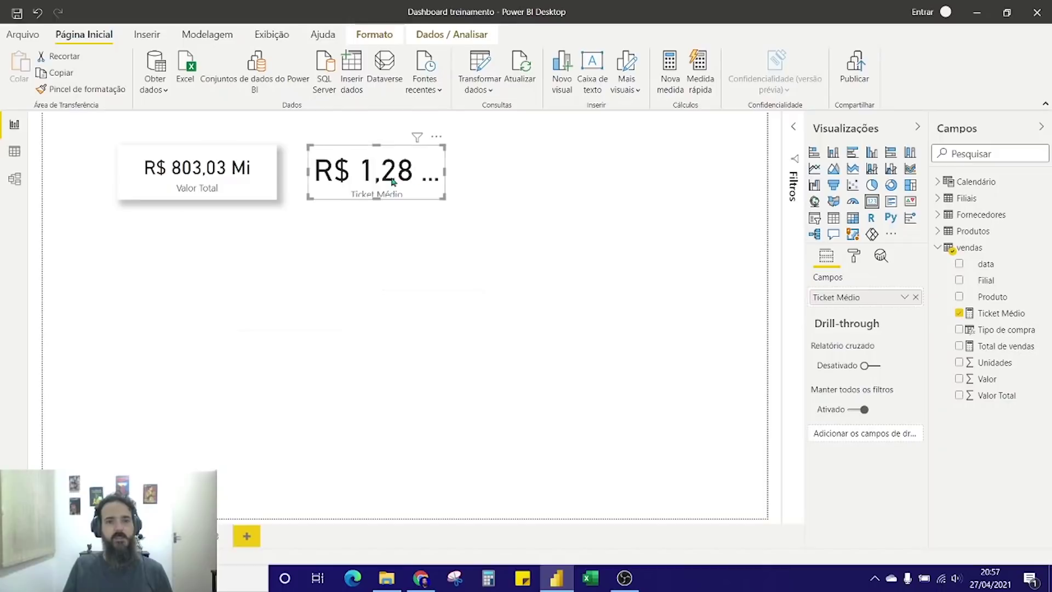
click(70, 92)
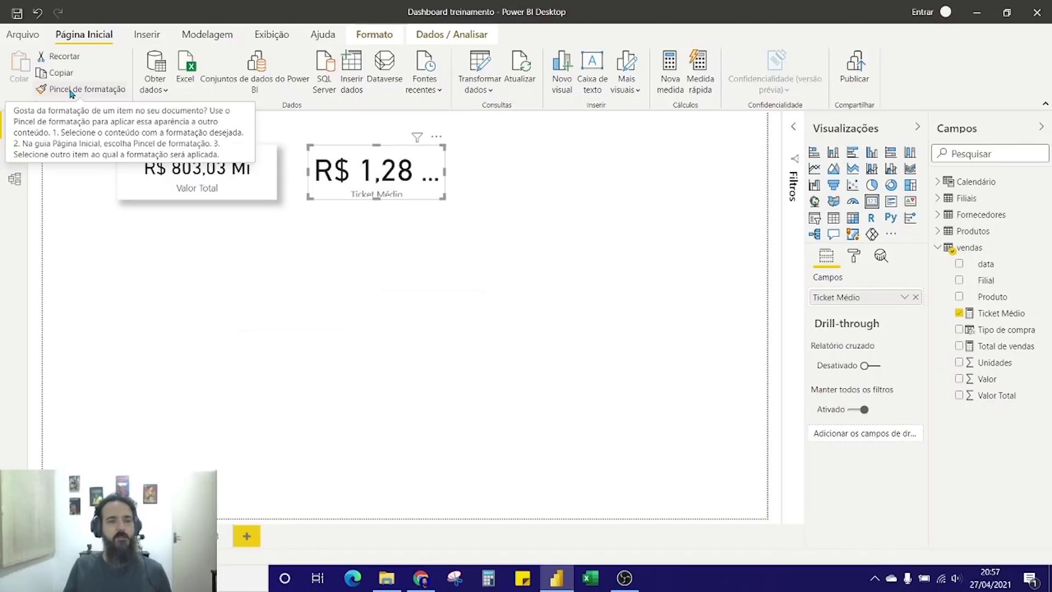
click(143, 198)
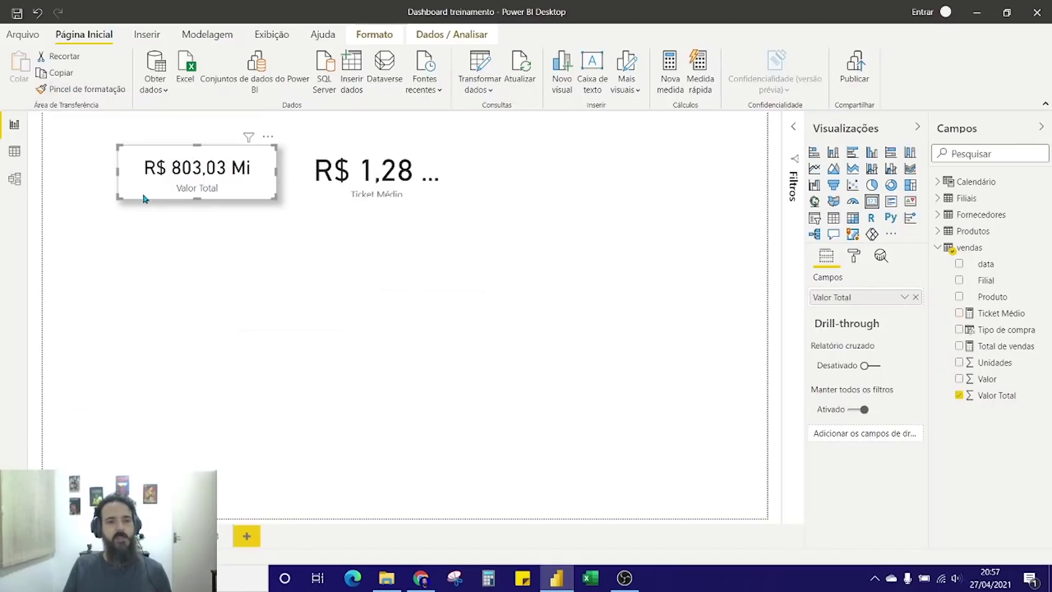
click(88, 91)
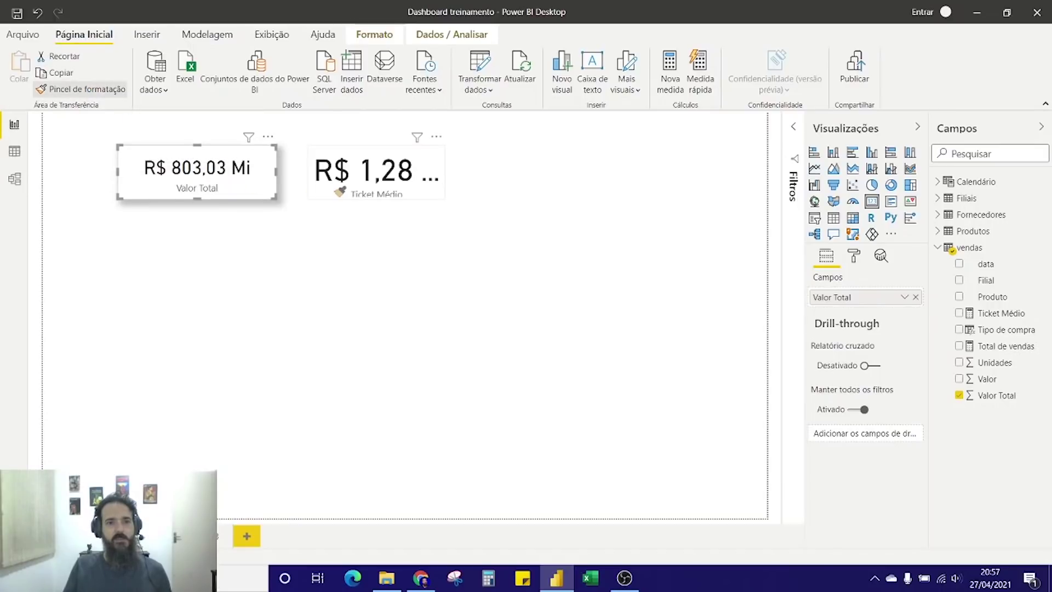
click(375, 168)
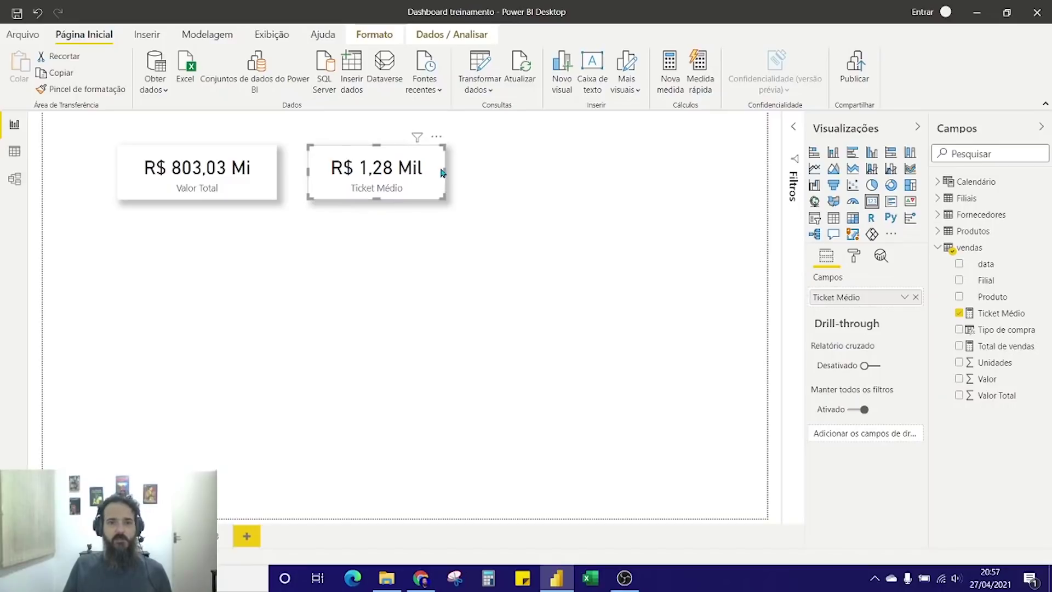
mouse_move(444, 170)
mouse_down()
mouse_move(469, 170)
mouse_move(284, 255)
mouse_move(251, 244)
mouse_move(440, 173)
mouse_up()
click(444, 288)
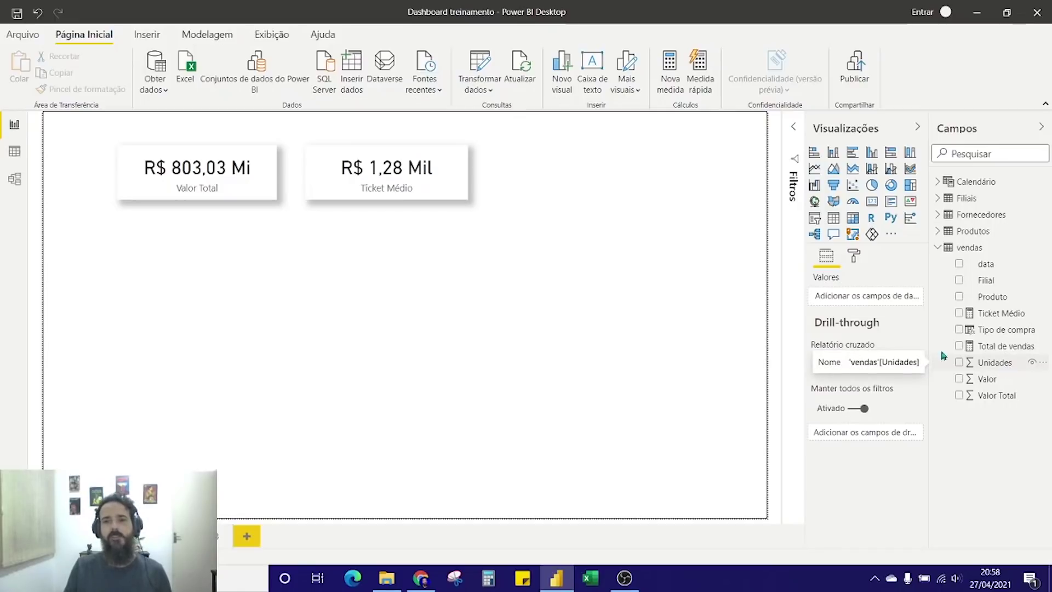
- Add a third card beside the Ticket Médio card, match its height to the others, and fill it with Unidades
click(871, 204)
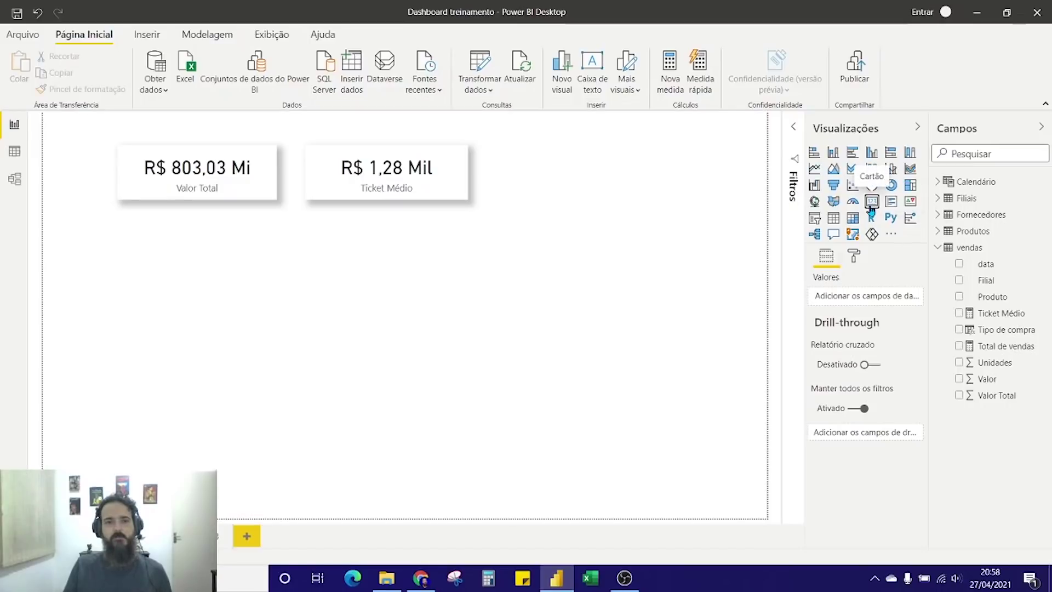
drag(236, 312, 605, 204)
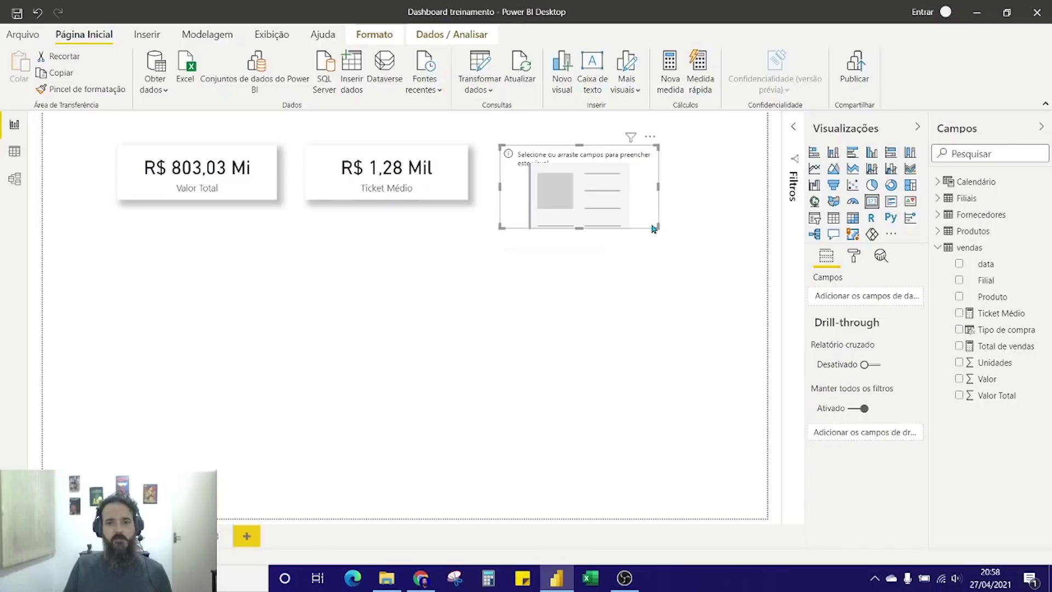
drag(654, 228, 665, 197)
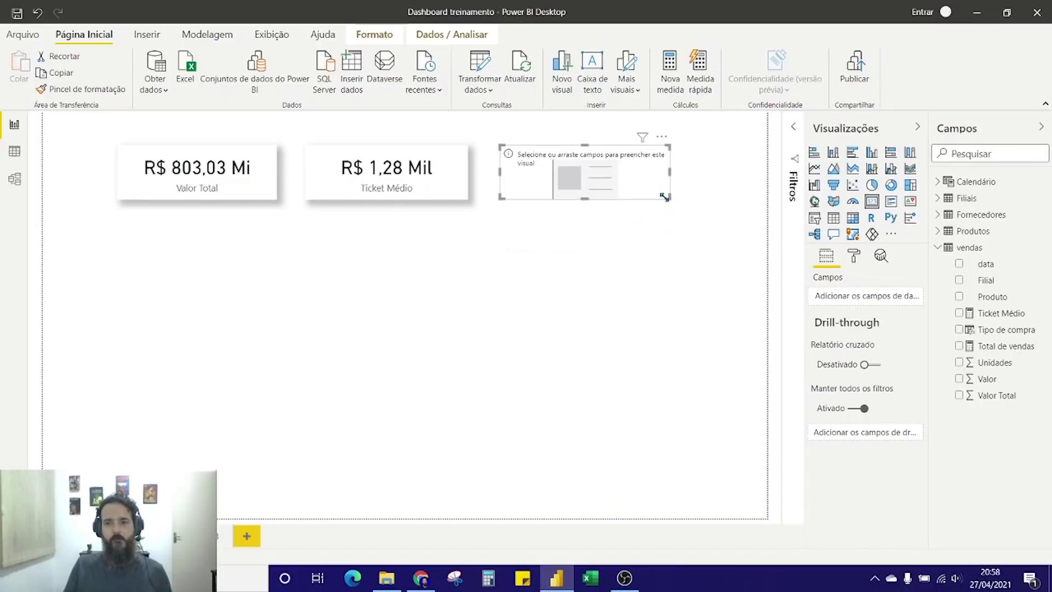
drag(993, 363, 964, 364)
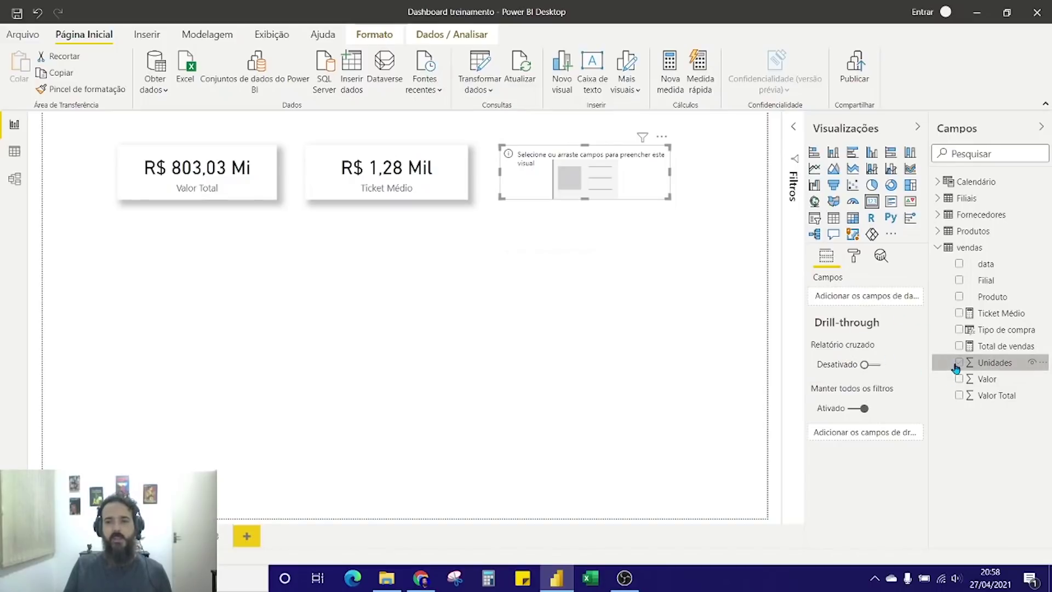
click(959, 364)
click(958, 366)
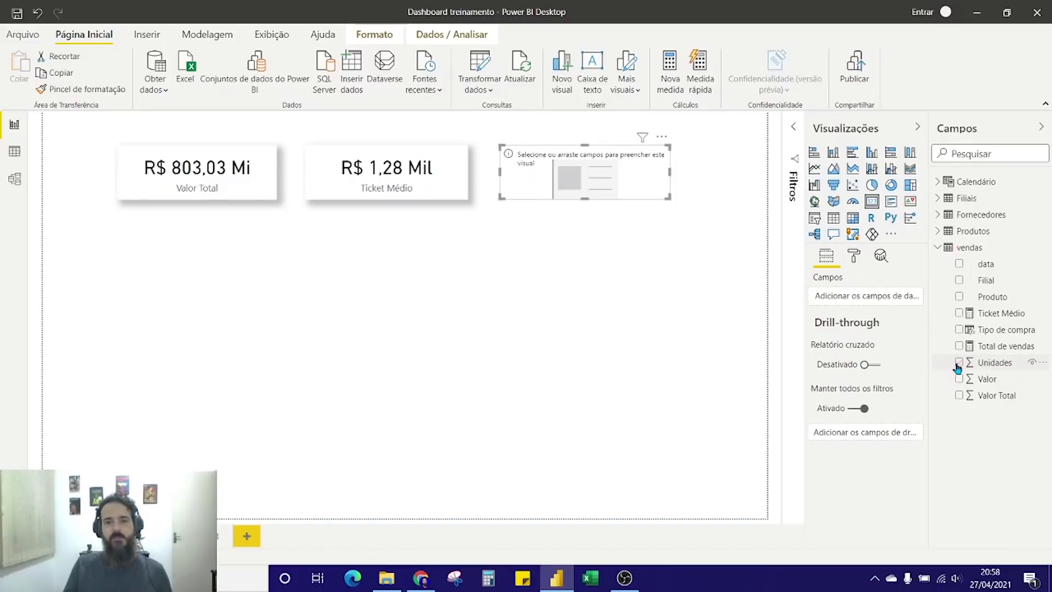
drag(1005, 363, 584, 175)
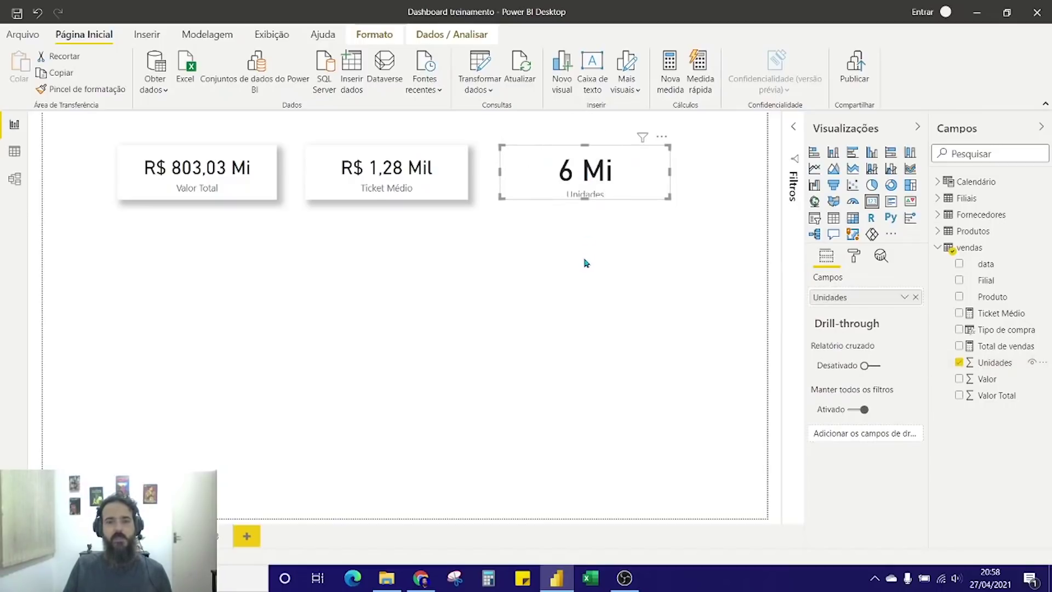
- Copy the Ticket Médio card's formatting to the Unidades card with Format Painter
click(327, 174)
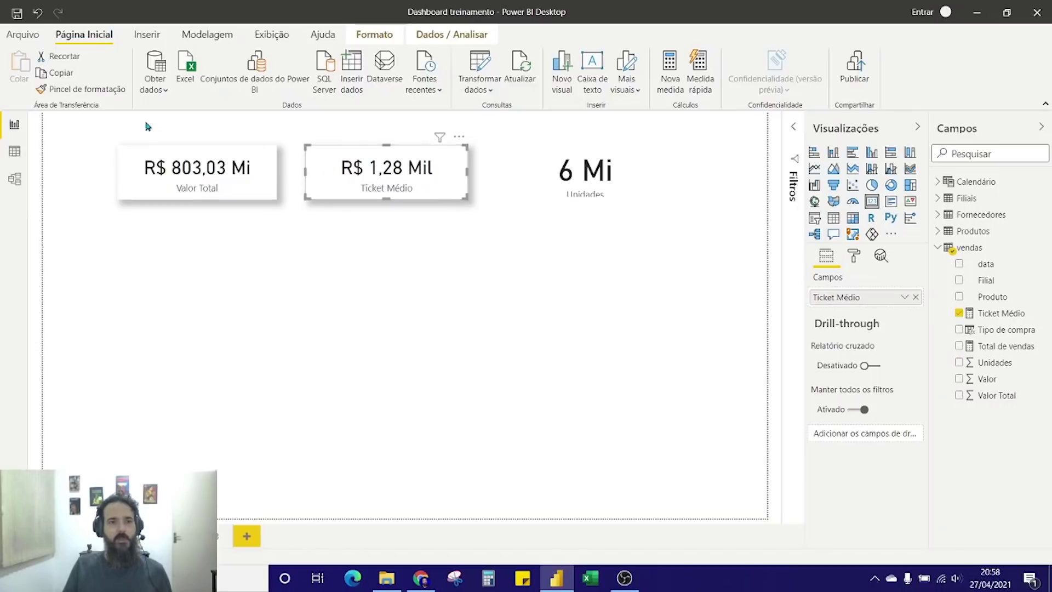
click(75, 90)
click(586, 178)
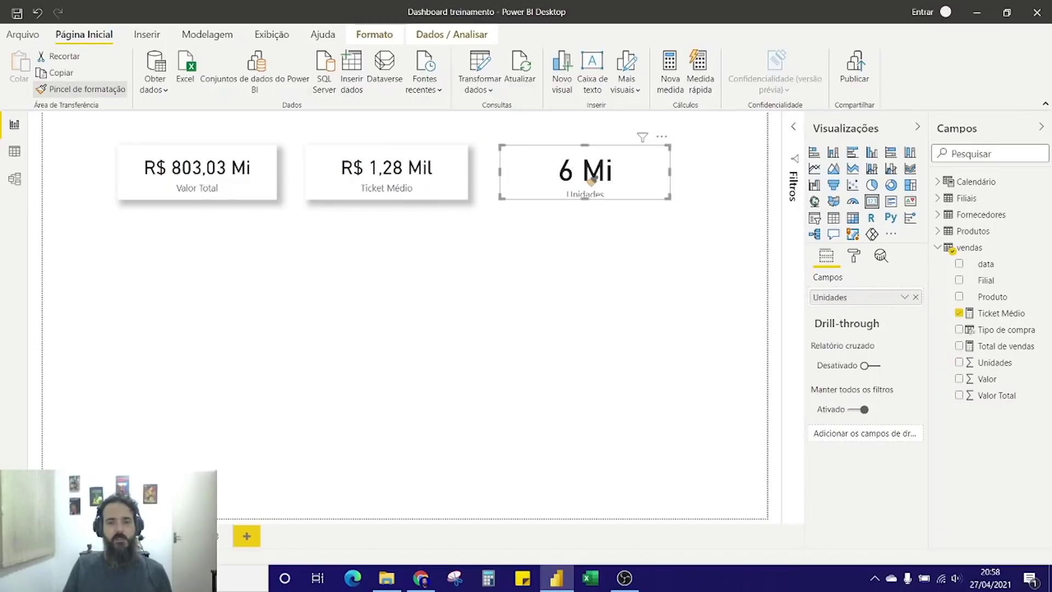
click(582, 279)
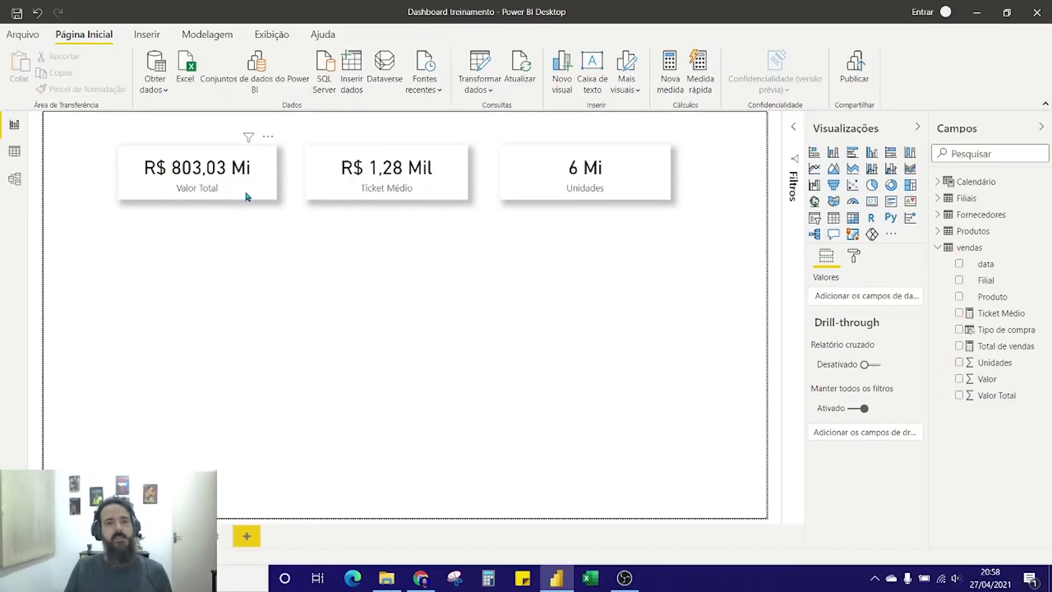
- Shift the three cards slightly left and closer together, keeping them aligned in one row
drag(245, 197, 230, 195)
drag(399, 188, 375, 188)
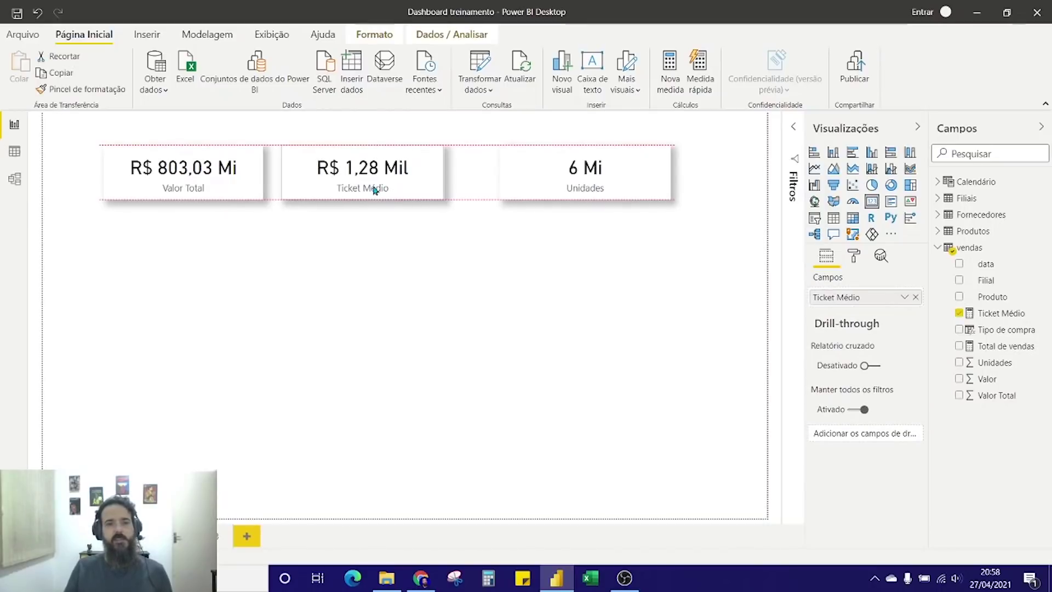
drag(556, 173, 521, 173)
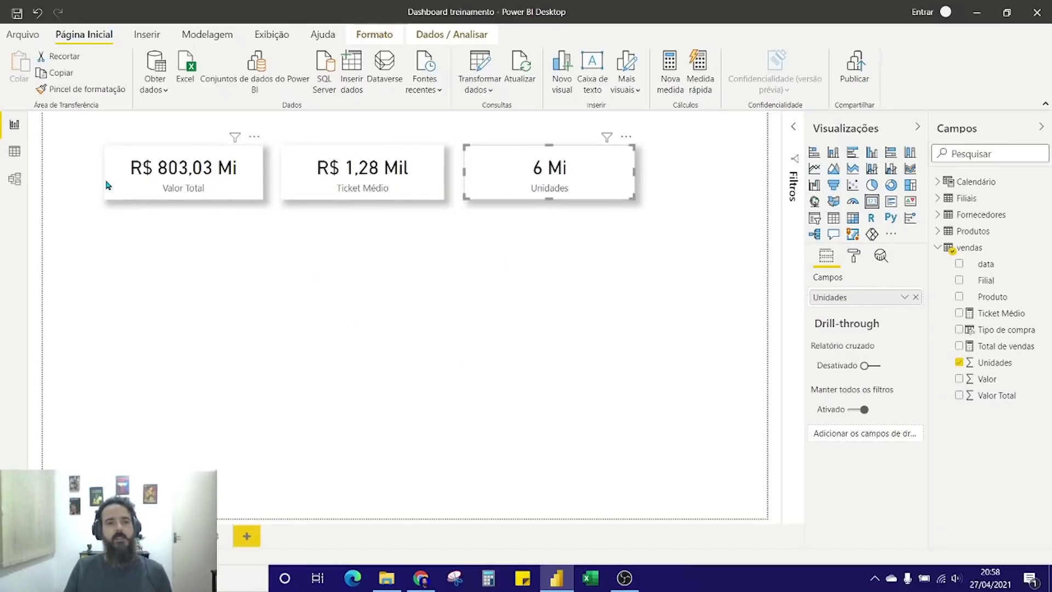
- Move the Valor Total, Ticket Médio and Unidades cards down to a row along the page's lower edge
drag(108, 186, 48, 479)
drag(314, 177, 253, 470)
drag(511, 183, 453, 470)
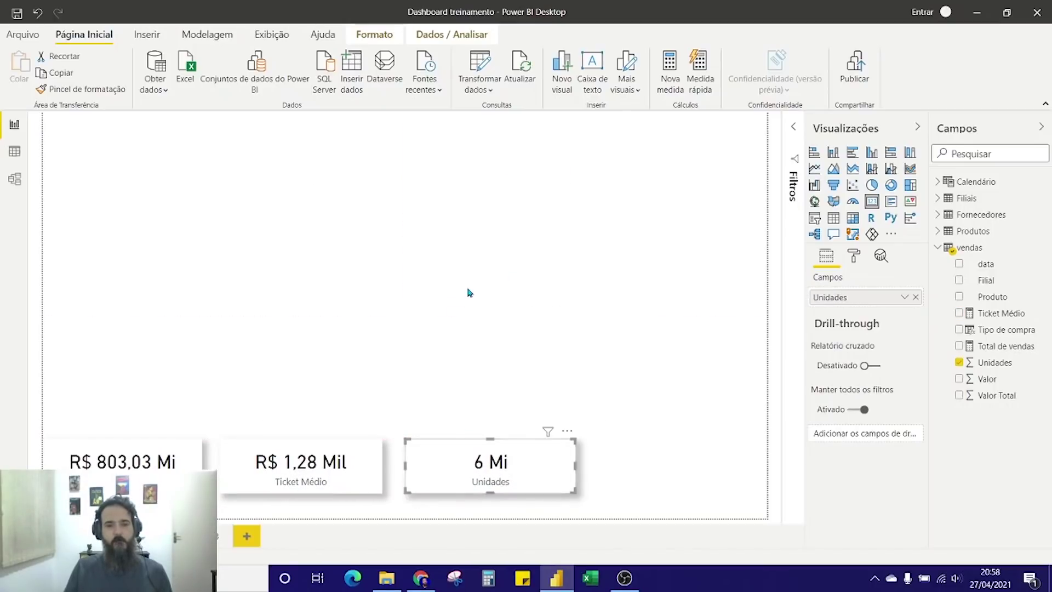
click(469, 292)
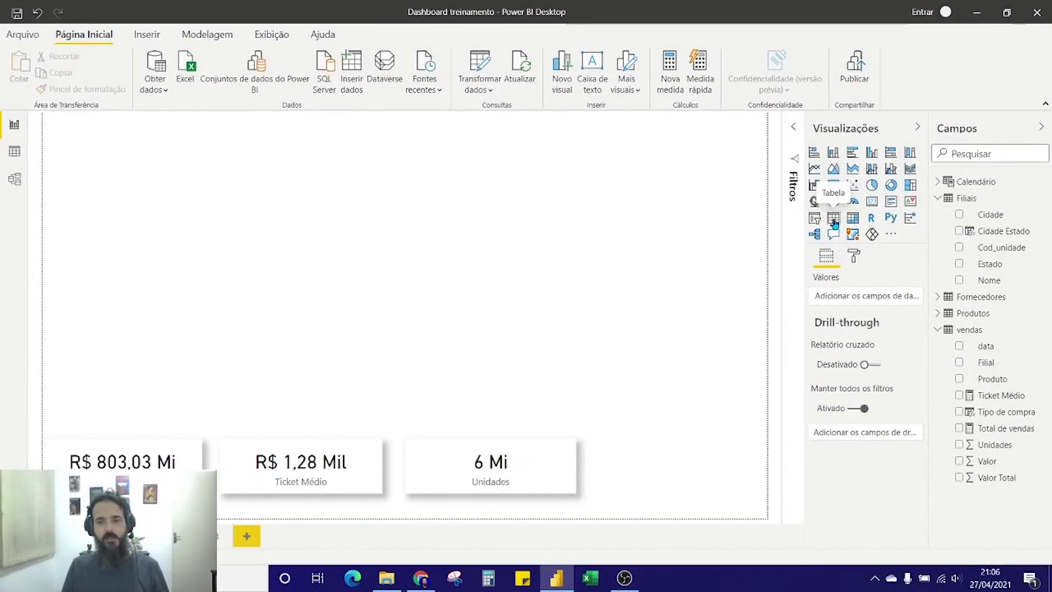
- Insert a table visual in the empty area above the cards, enlarge it, and add Estado from Filiais
click(833, 219)
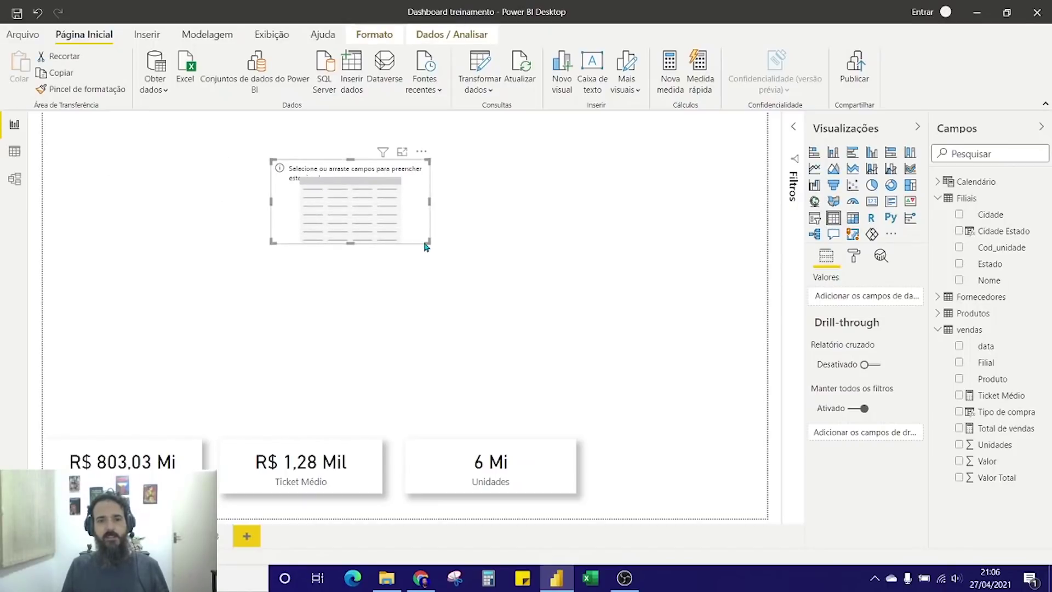
drag(425, 241, 542, 344)
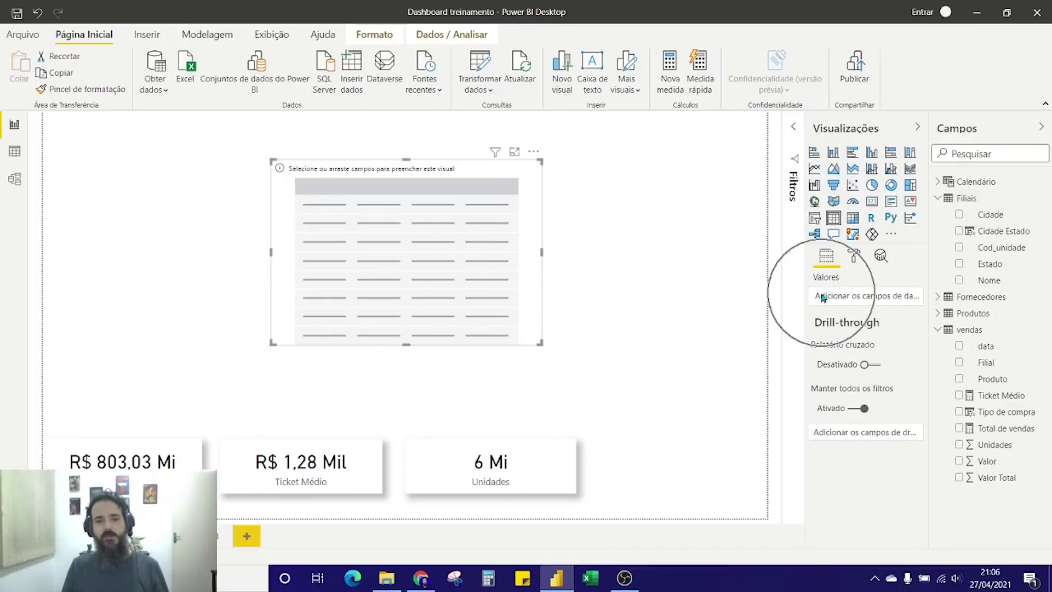
click(576, 463)
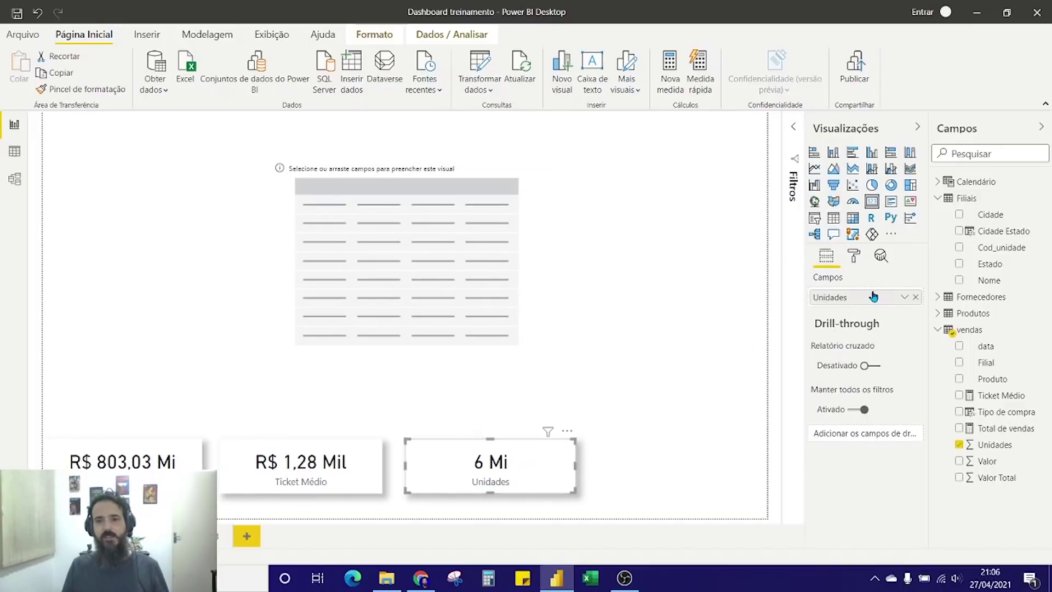
click(281, 250)
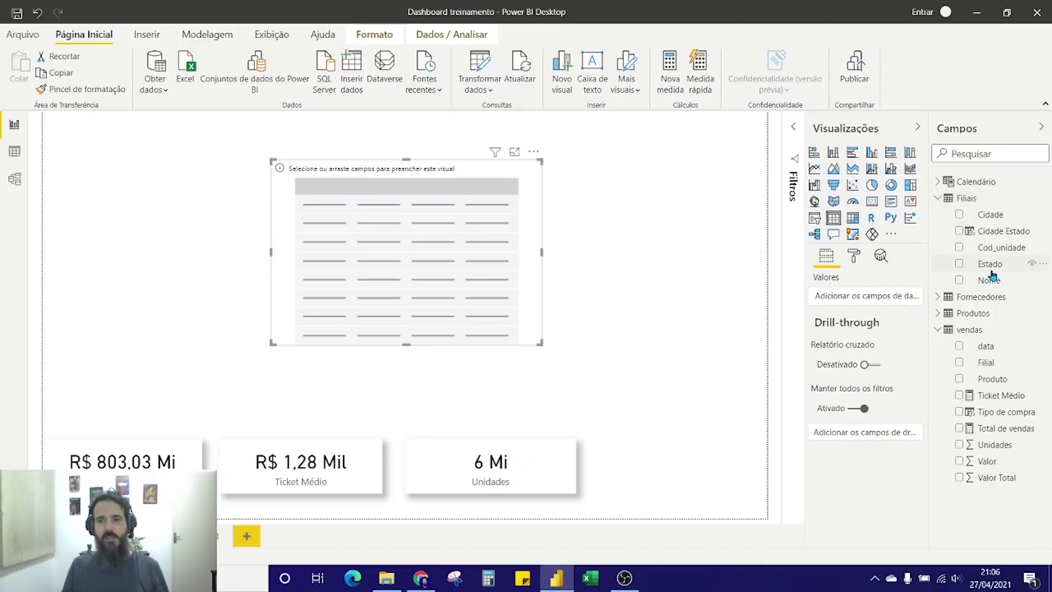
drag(993, 271, 870, 303)
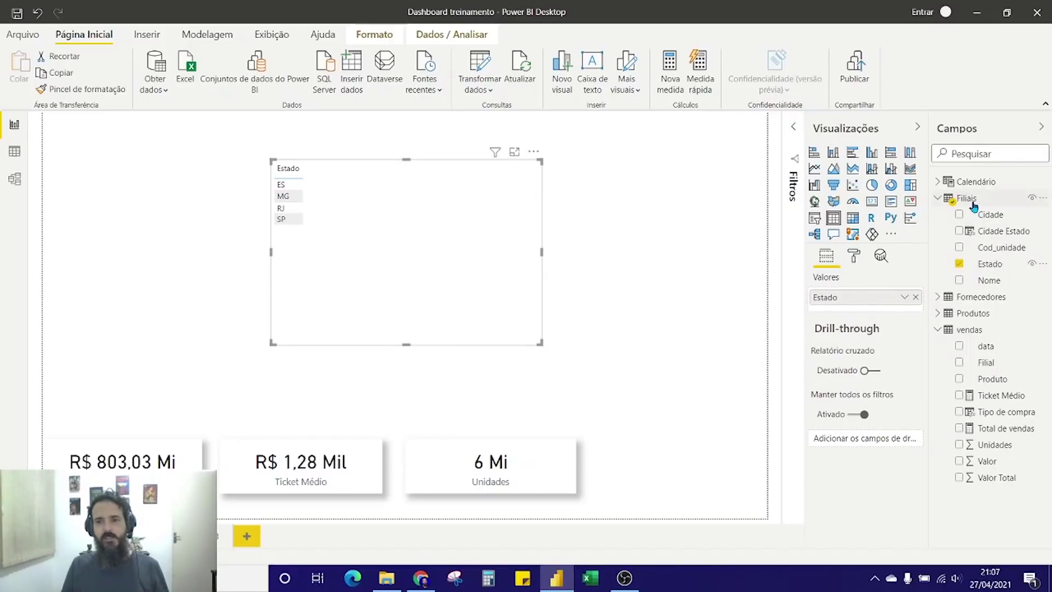
- Check the Filiais data, then add Valor Total, Nome and Cidade to the table, ordered Estado, Cidade, Nome, Valor Total
click(15, 160)
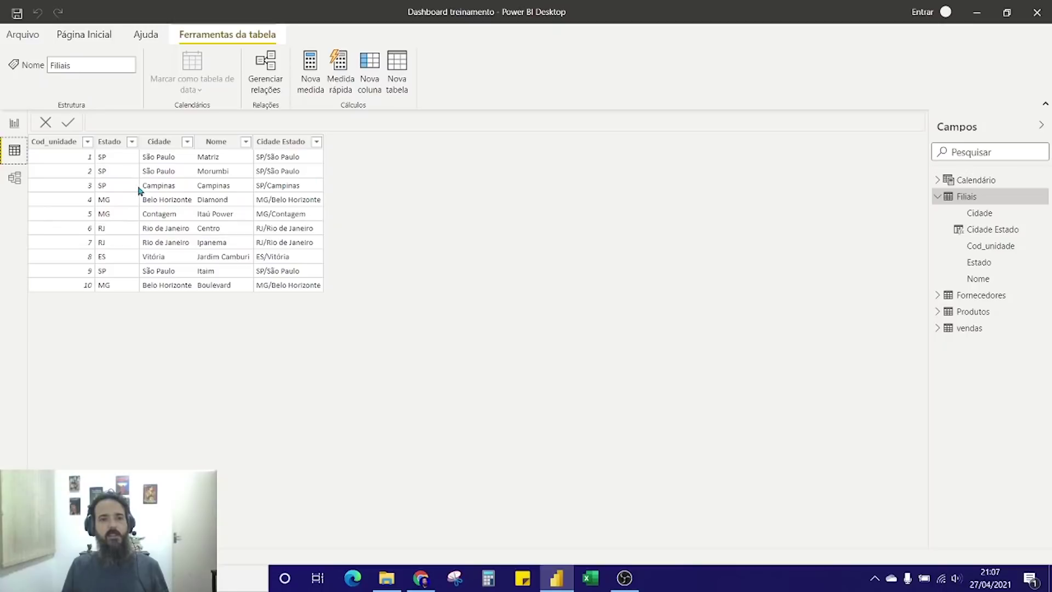
click(14, 127)
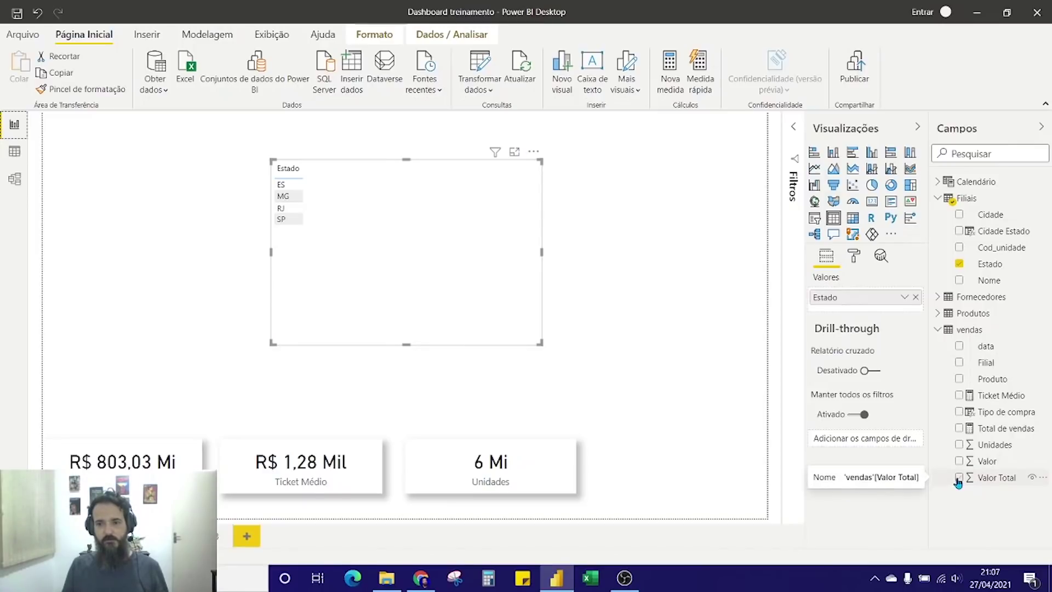
drag(958, 482, 854, 310)
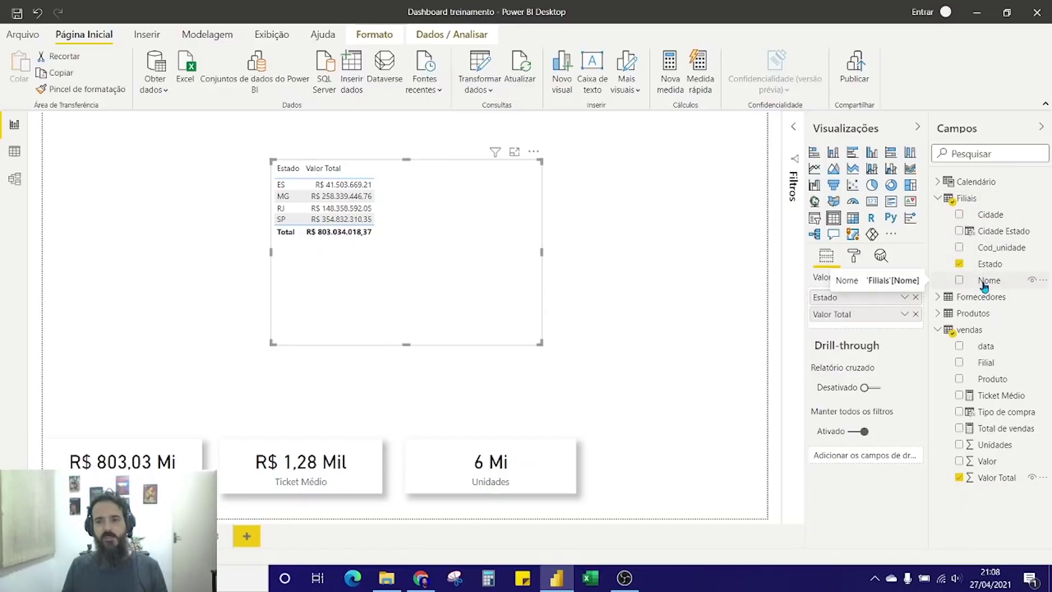
drag(985, 283, 851, 326)
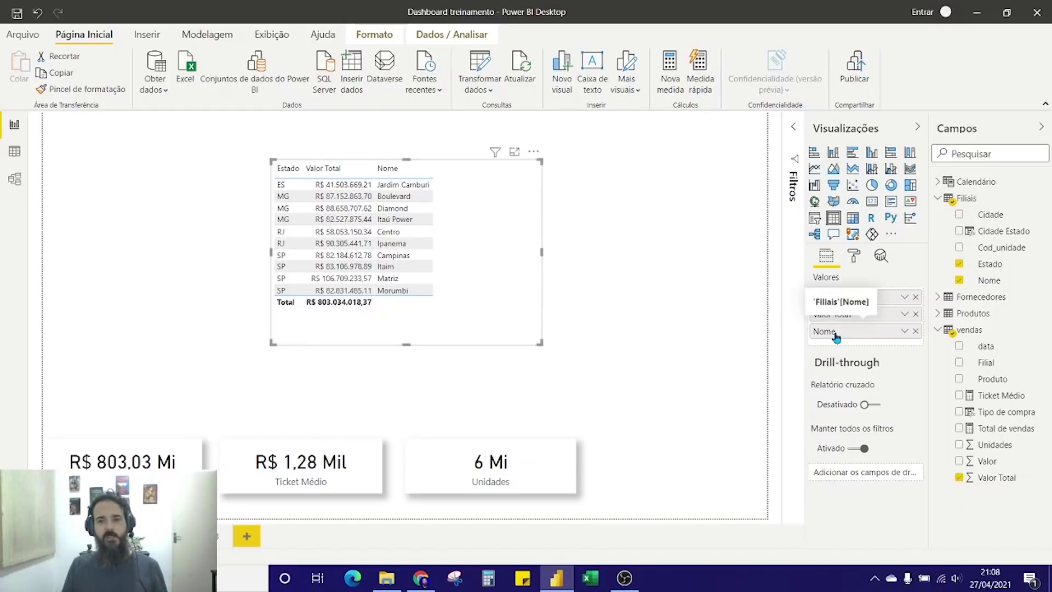
drag(835, 335, 850, 314)
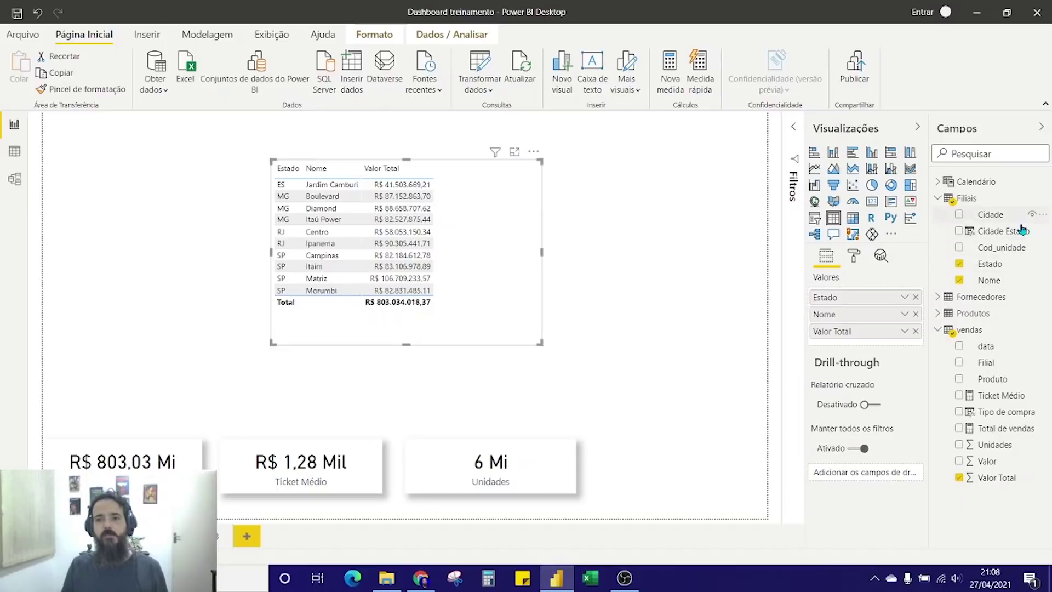
drag(995, 218, 873, 306)
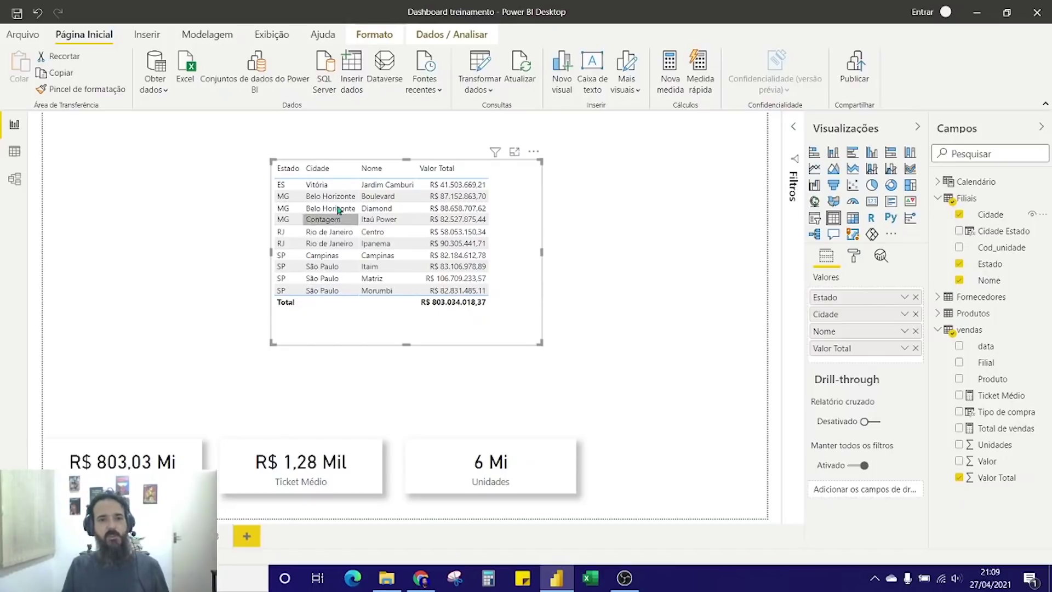
- Try sorting the table by Cidade and by Valor Total, each in both ascending and descending order
click(328, 174)
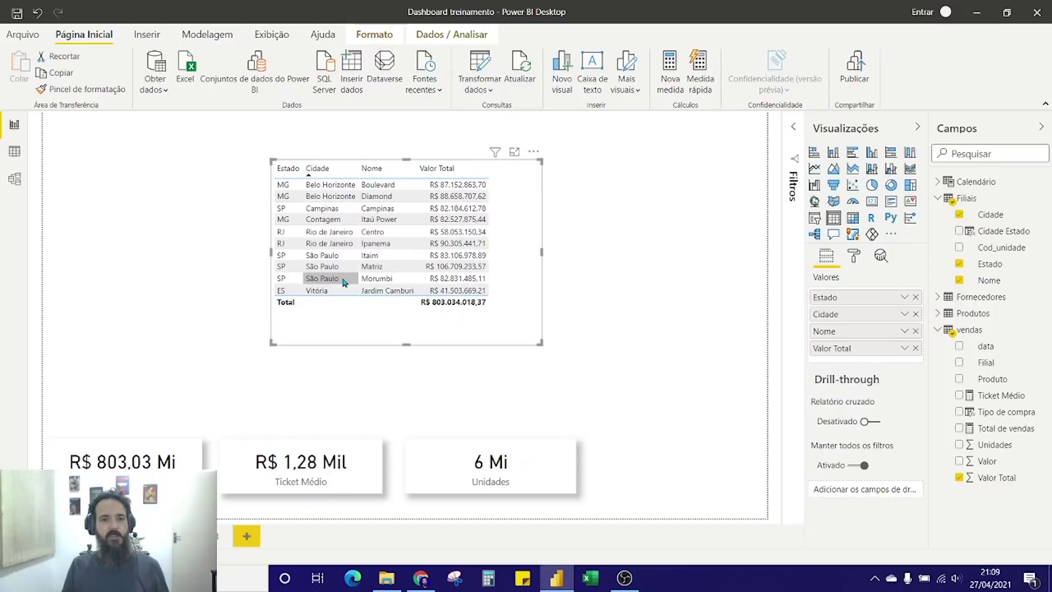
click(329, 175)
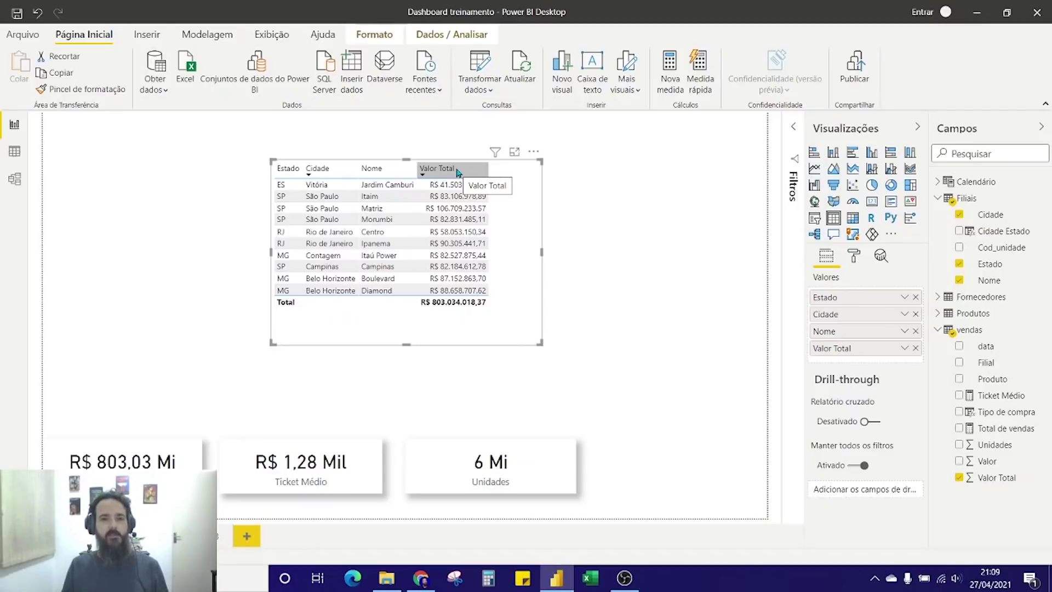
click(458, 172)
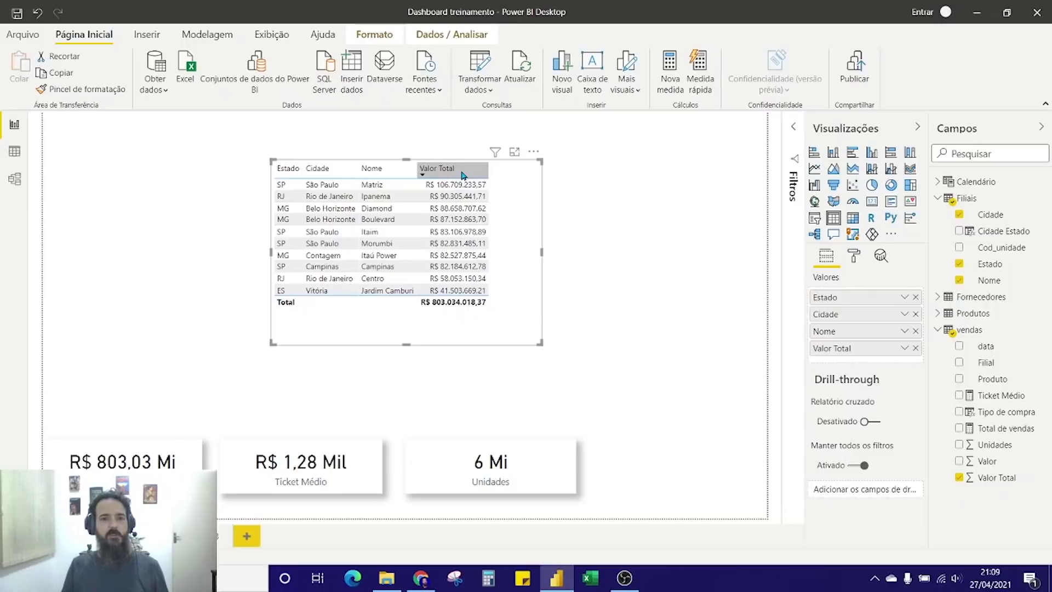
click(463, 173)
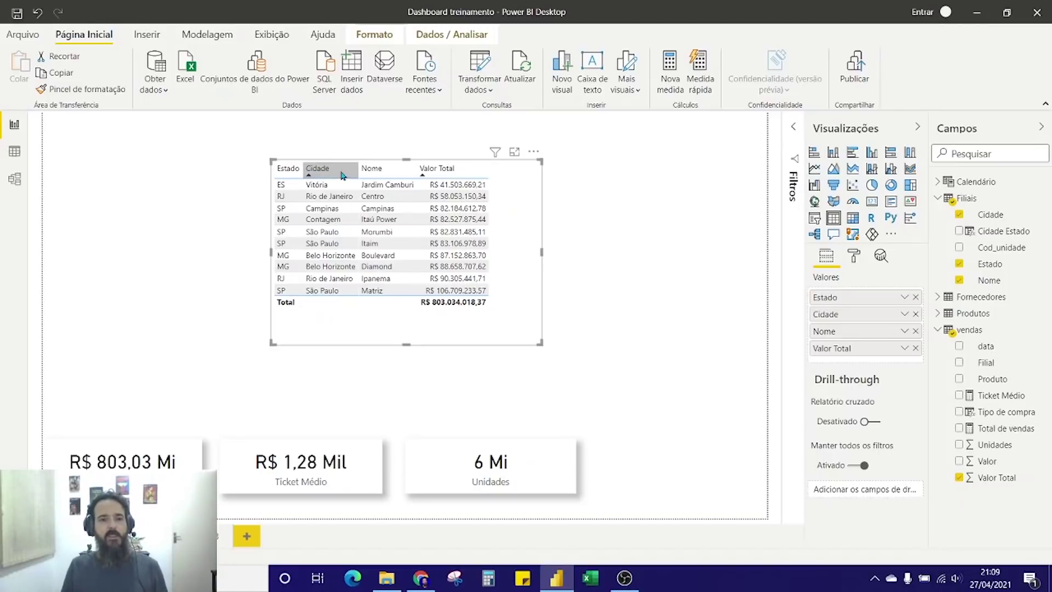
- Sort the table by Estado ascending, with Valor Total descending as the secondary sort
click(286, 174)
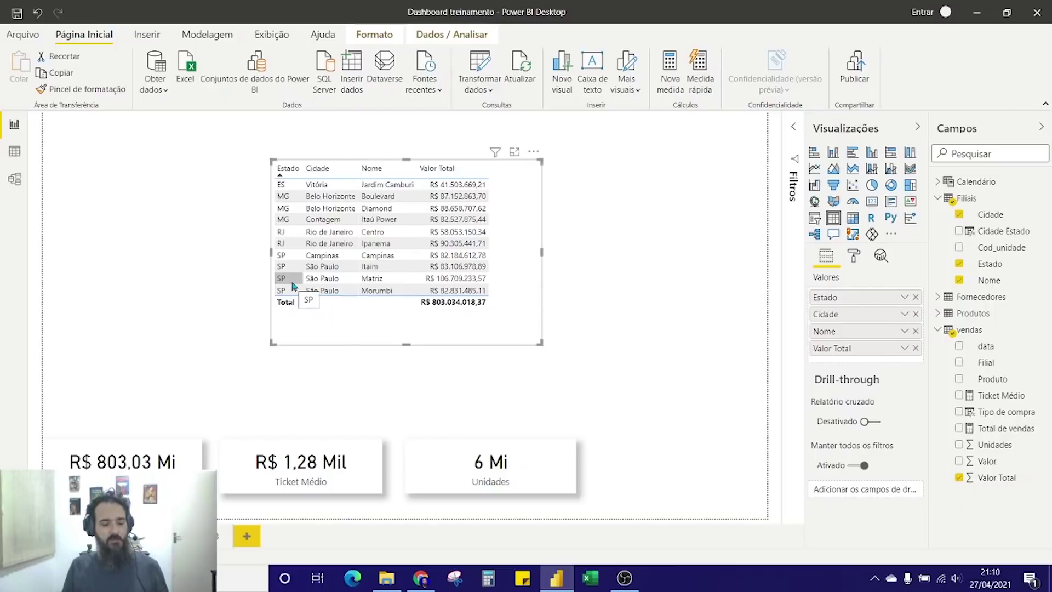
shift+click(438, 170)
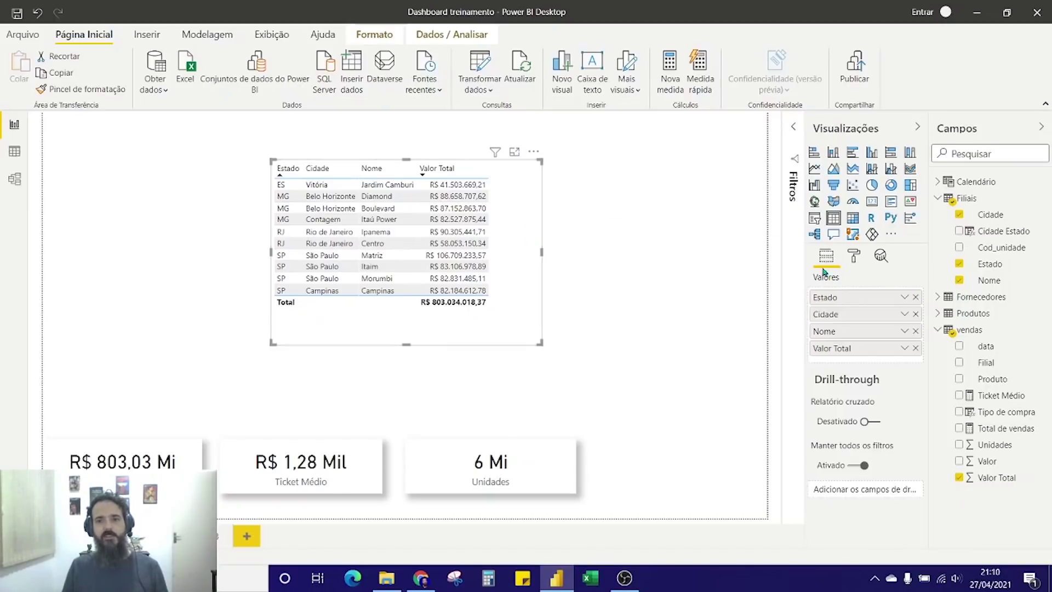
- Toggle the table's totals row off and back on, and look at the Grade formatting options
click(856, 257)
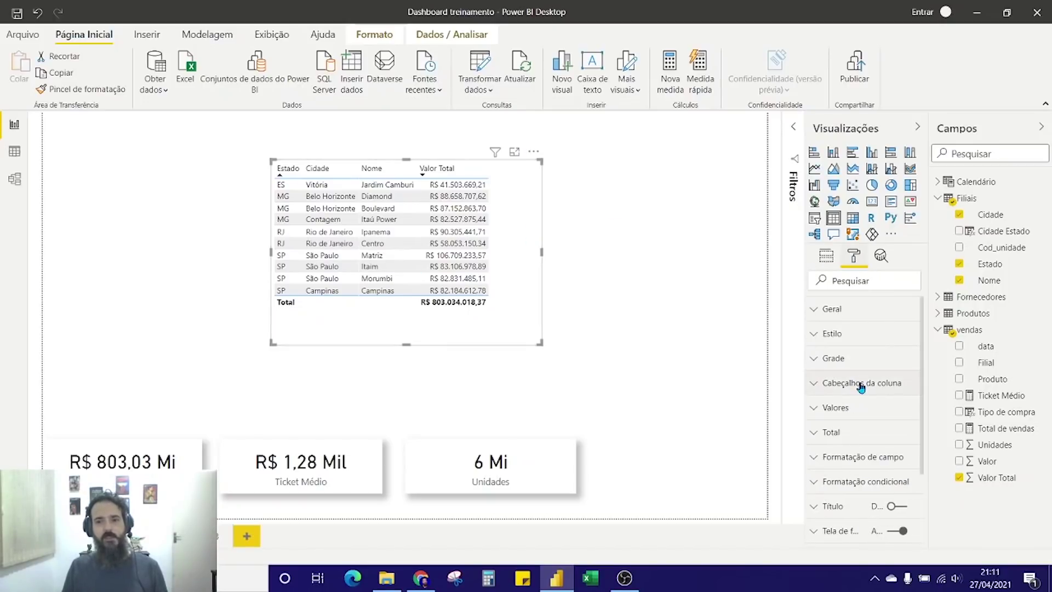
scroll(843, 382, down, 2)
scroll(854, 369, up, 2)
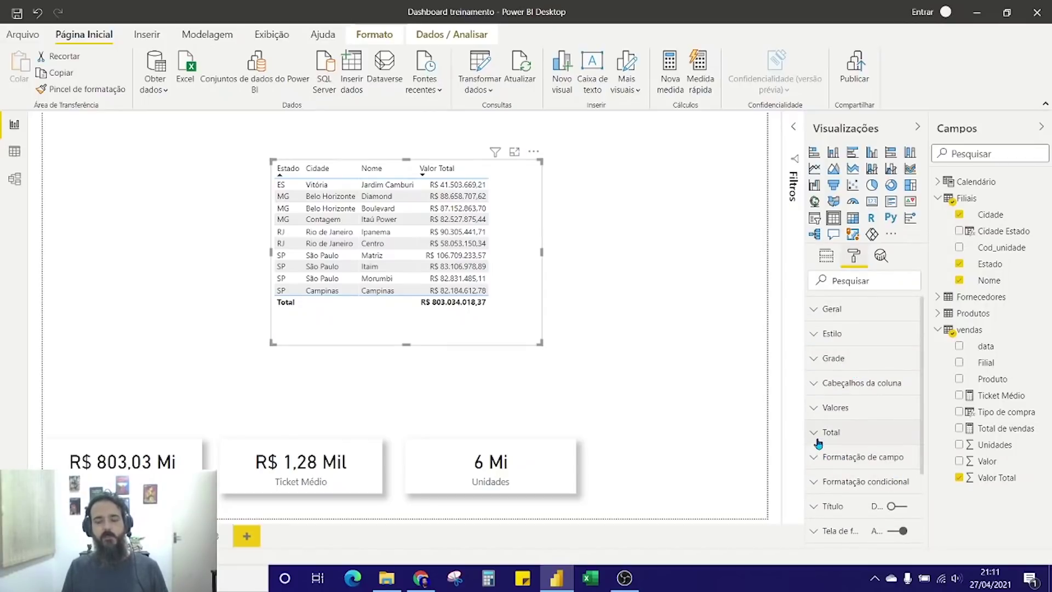
click(817, 438)
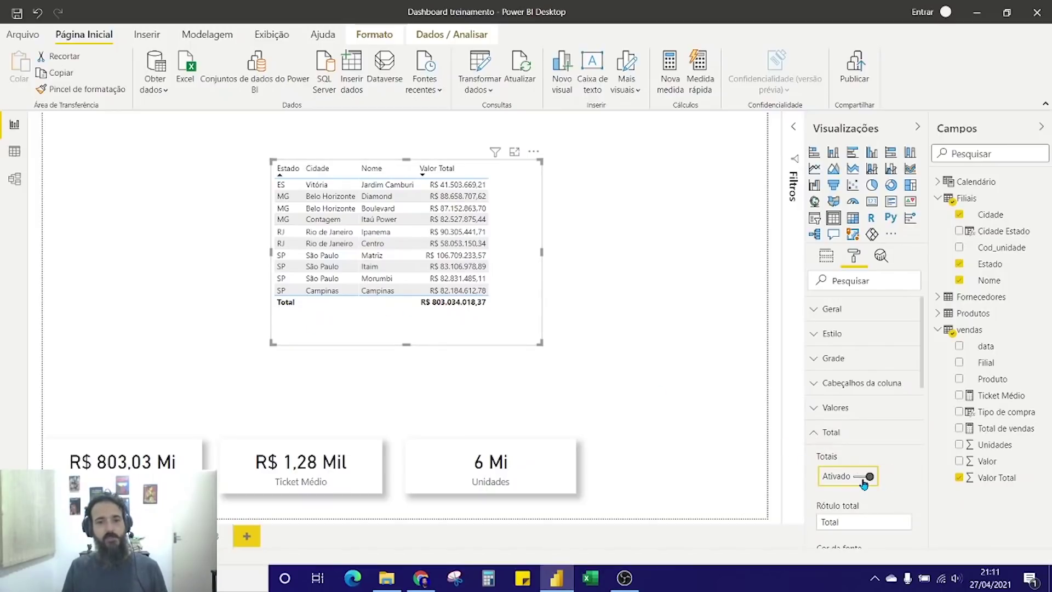
click(864, 482)
click(864, 482)
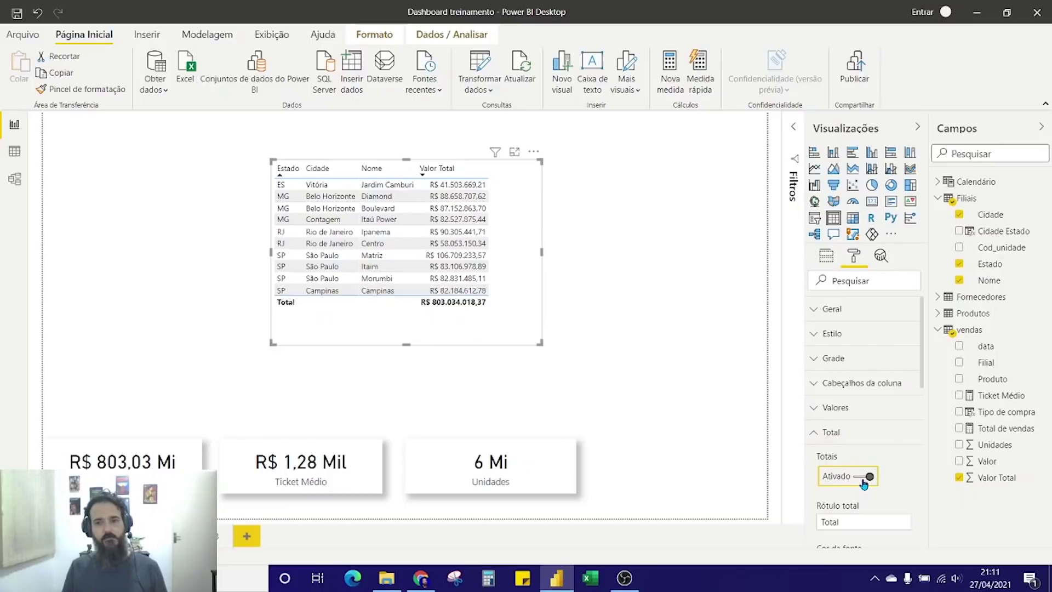
click(814, 367)
click(814, 362)
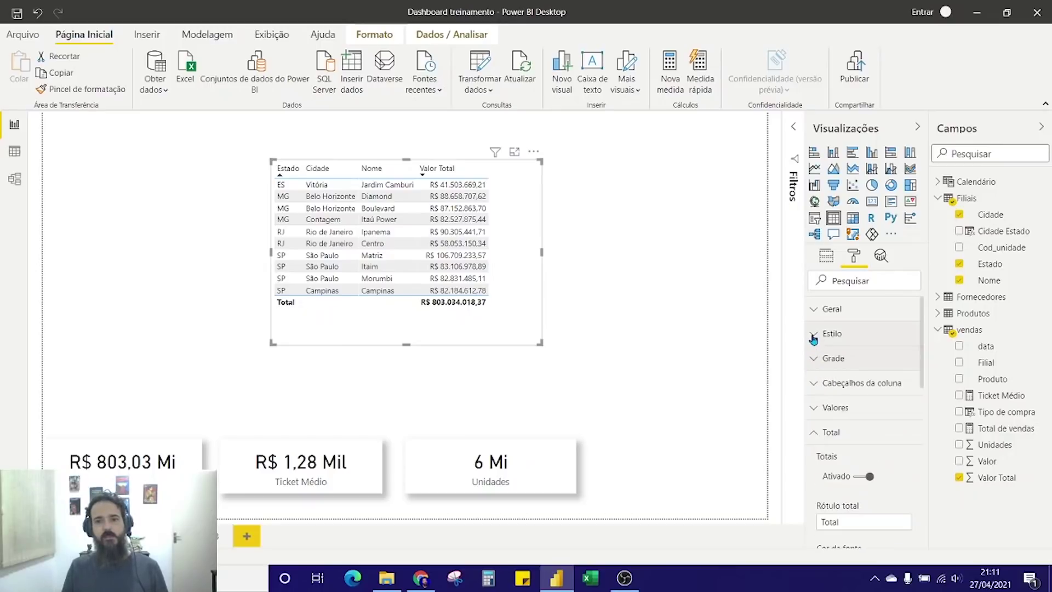
- Try the Condensado and Alternando linhas styles on the table, and review the other available styles
click(814, 334)
click(870, 375)
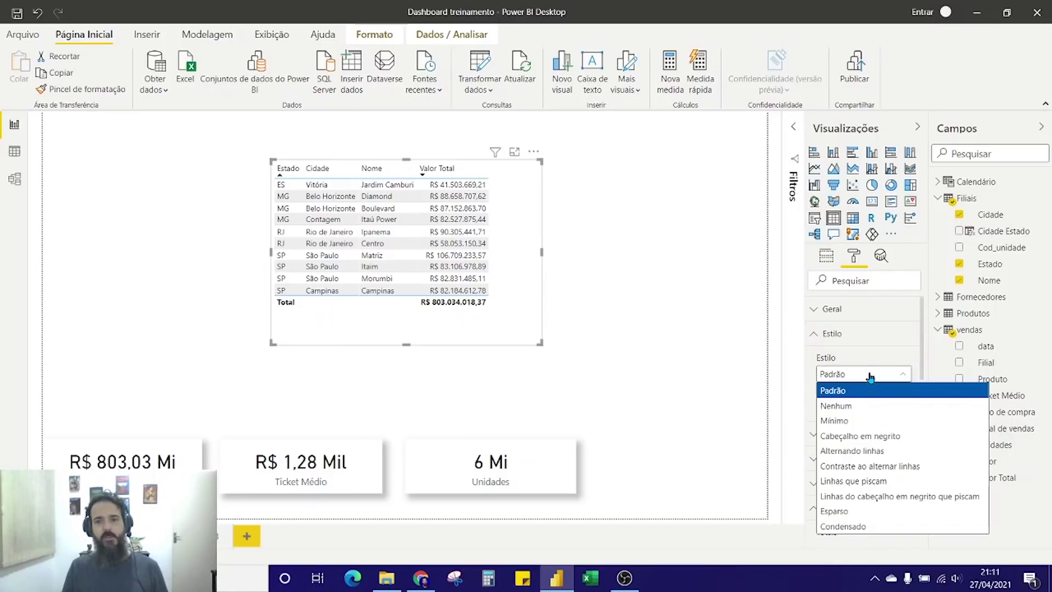
click(879, 527)
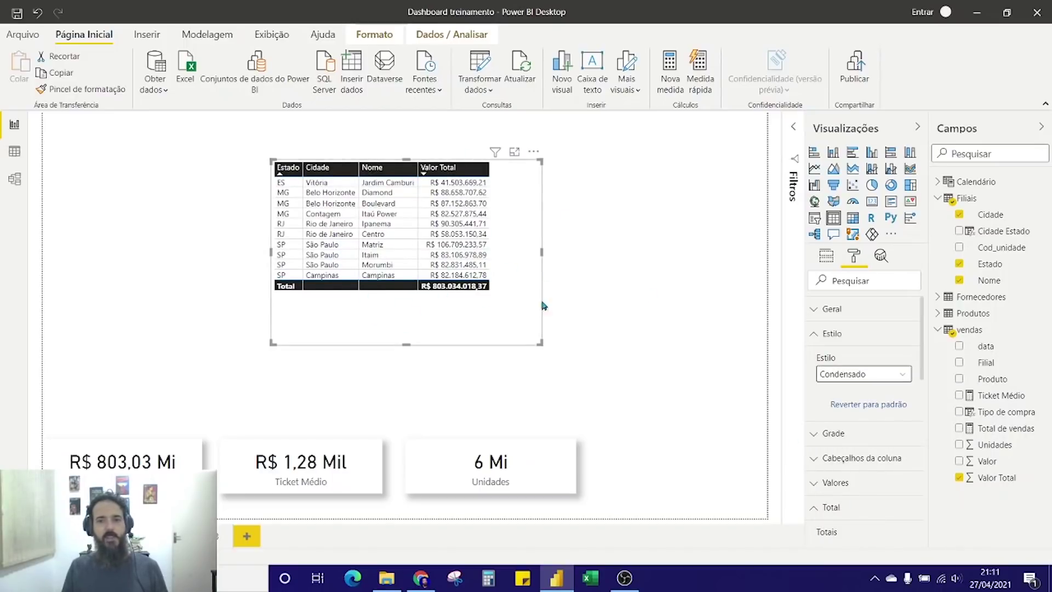
click(880, 378)
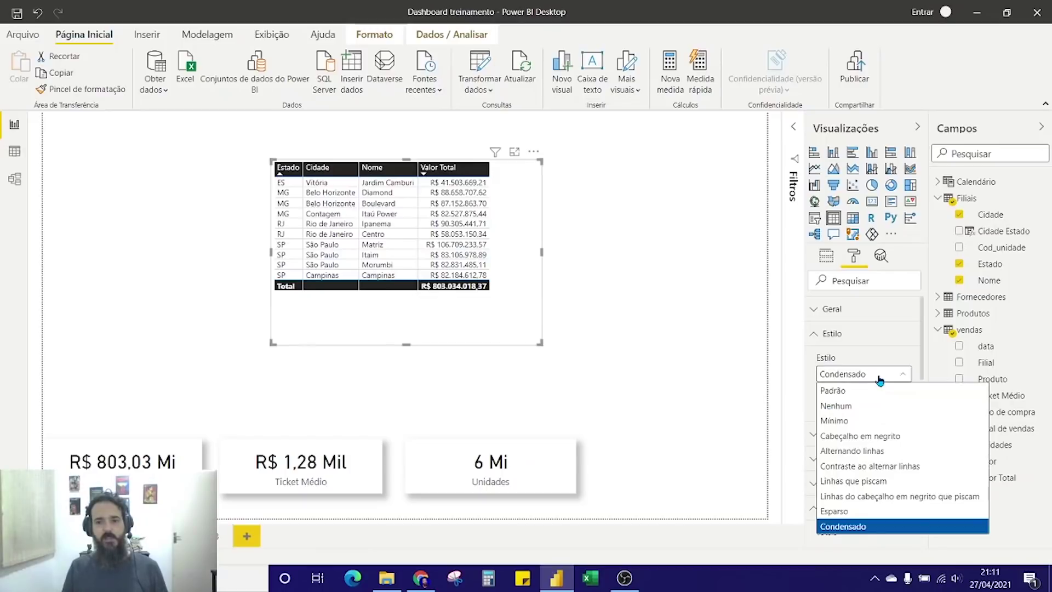
click(868, 452)
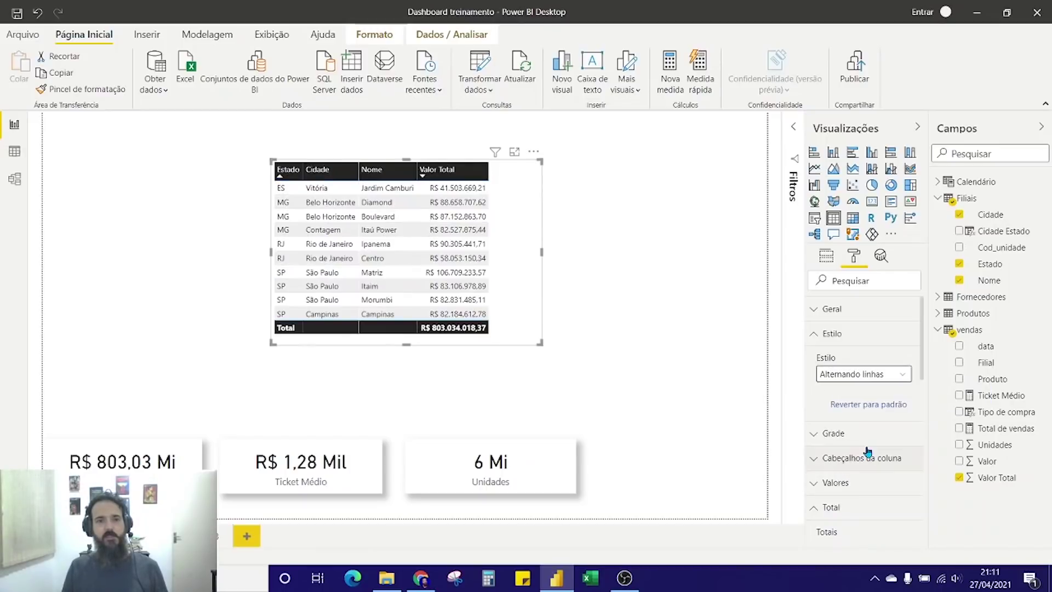
click(870, 377)
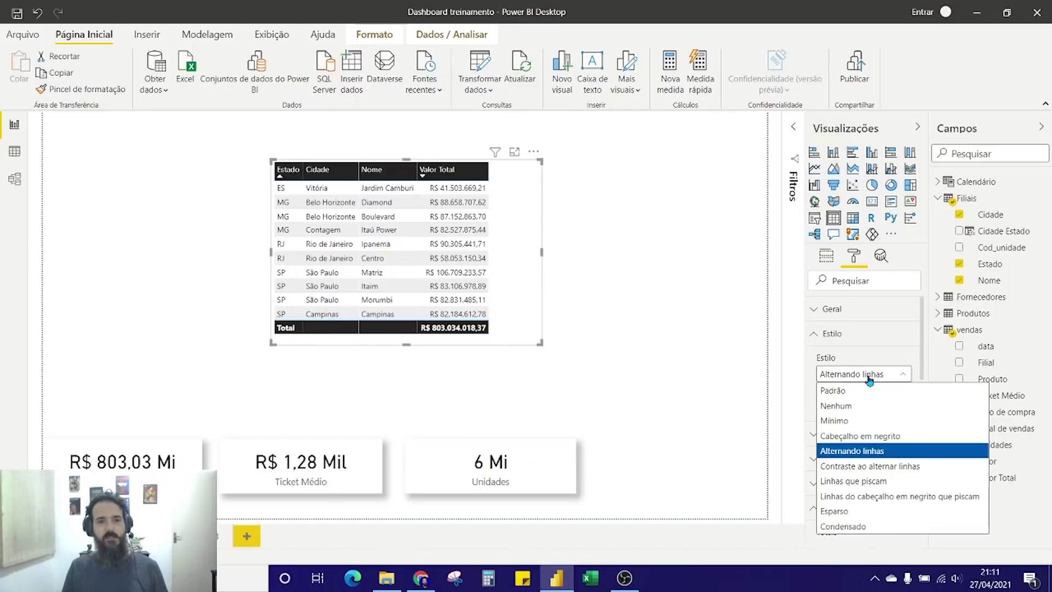
click(647, 286)
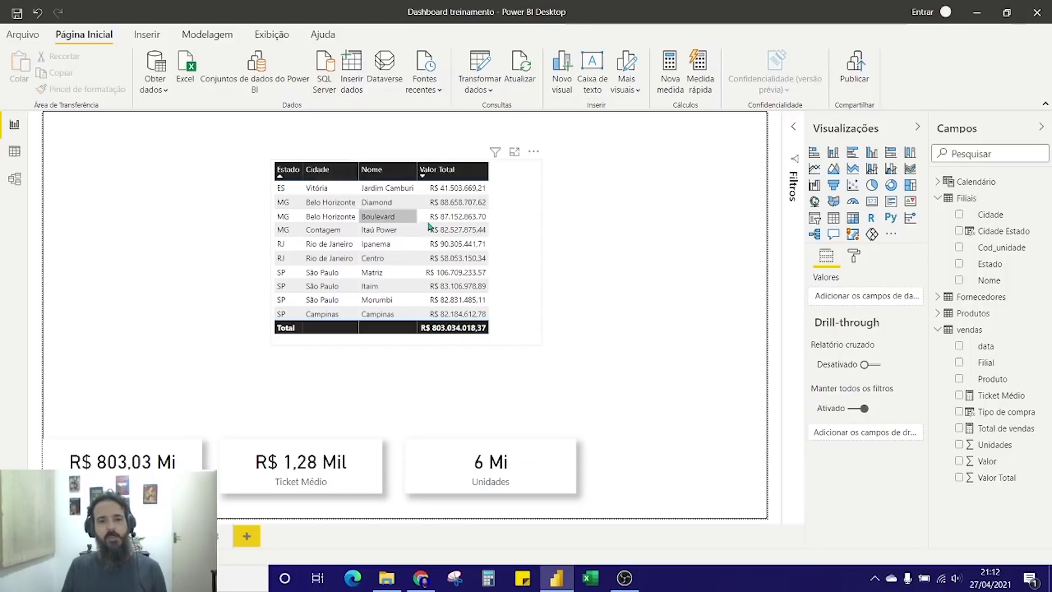
- Set the table's style back to Padrão and deselect the table
click(499, 248)
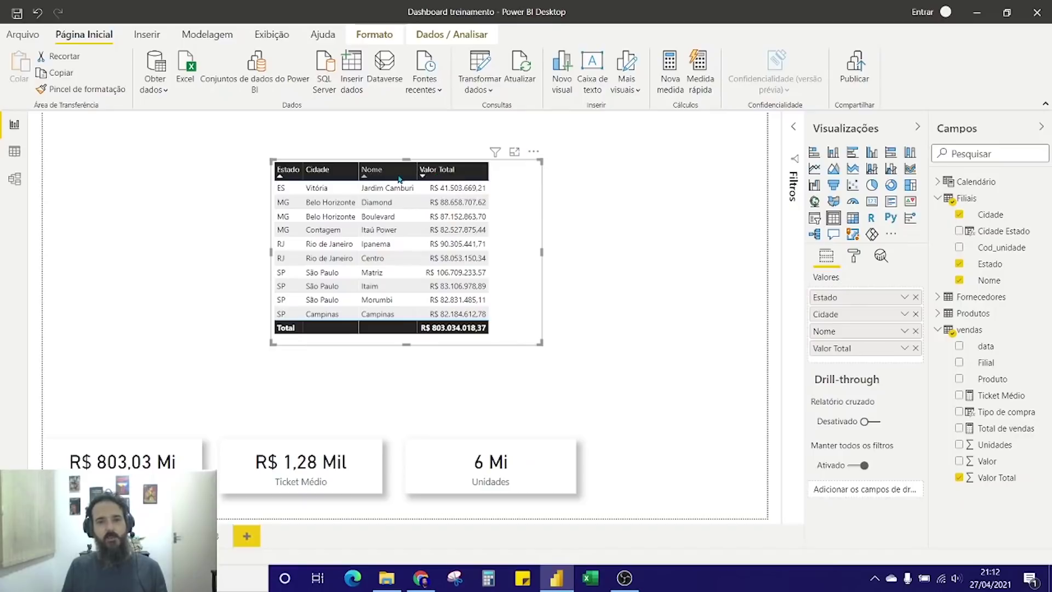
click(851, 256)
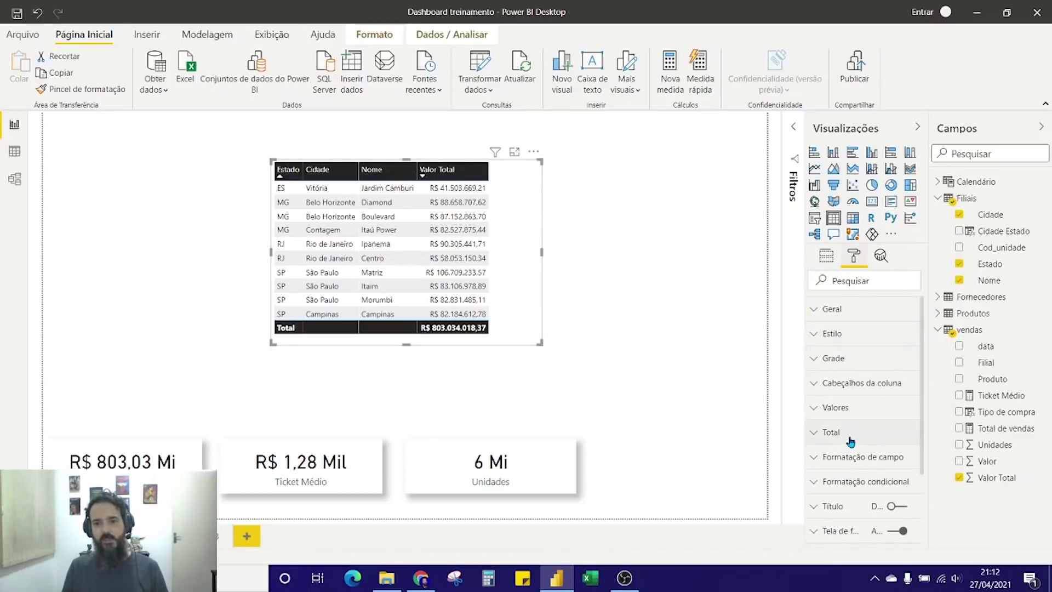
click(822, 334)
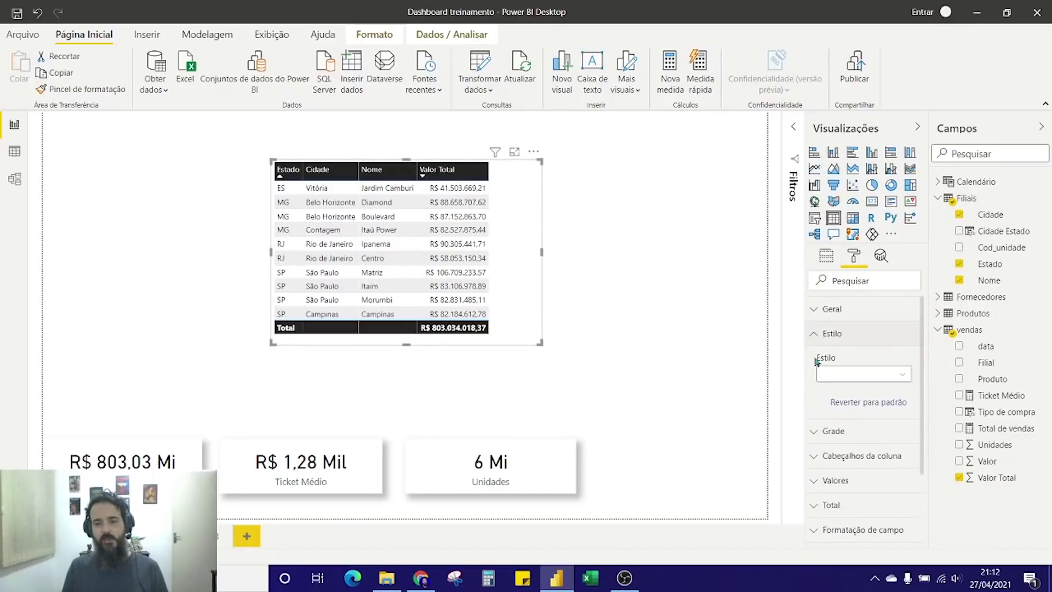
click(863, 374)
click(859, 393)
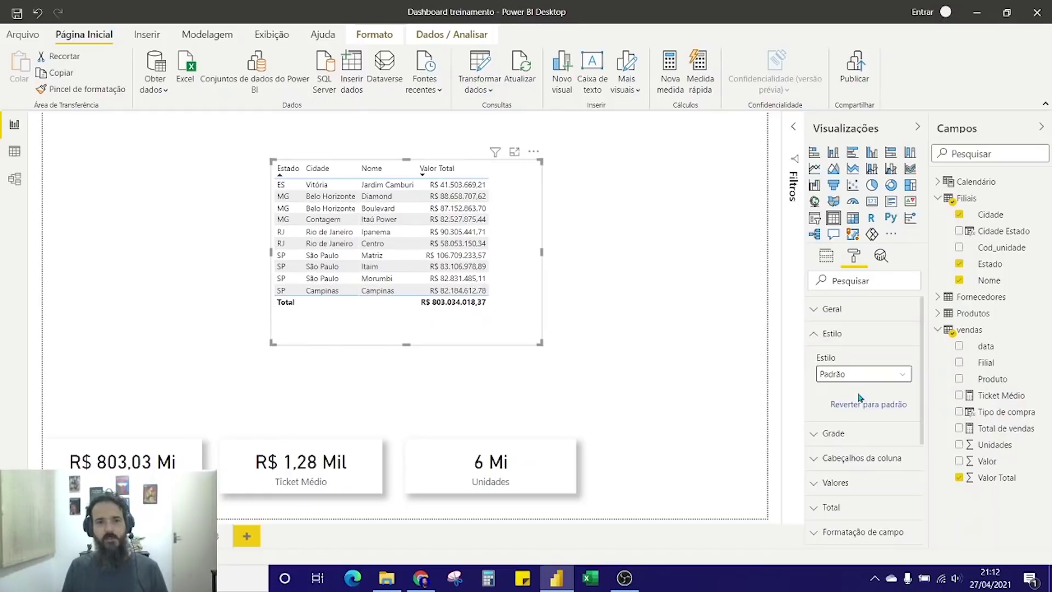
click(596, 317)
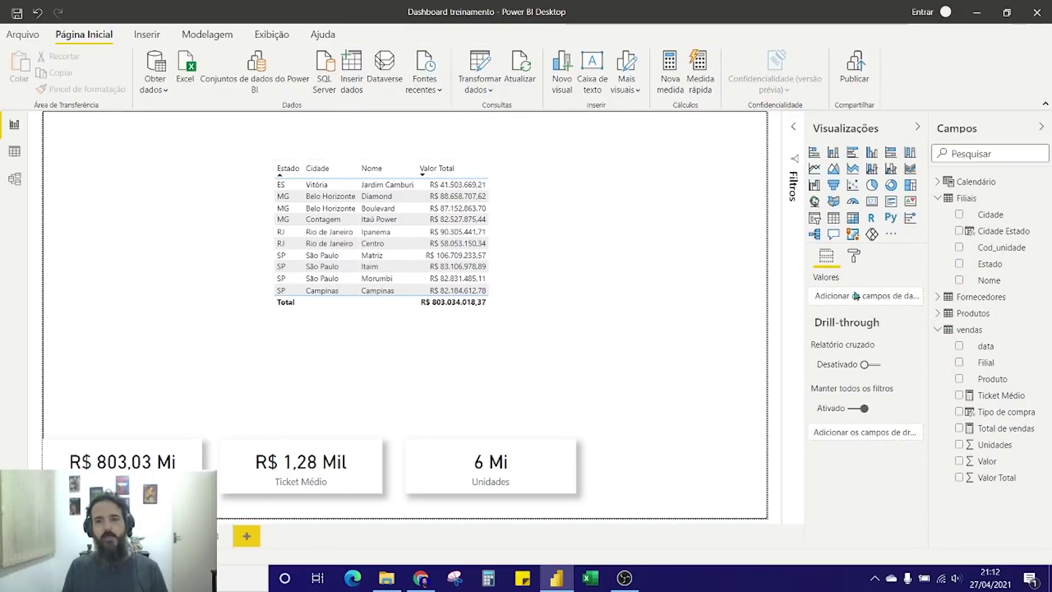
click(833, 234)
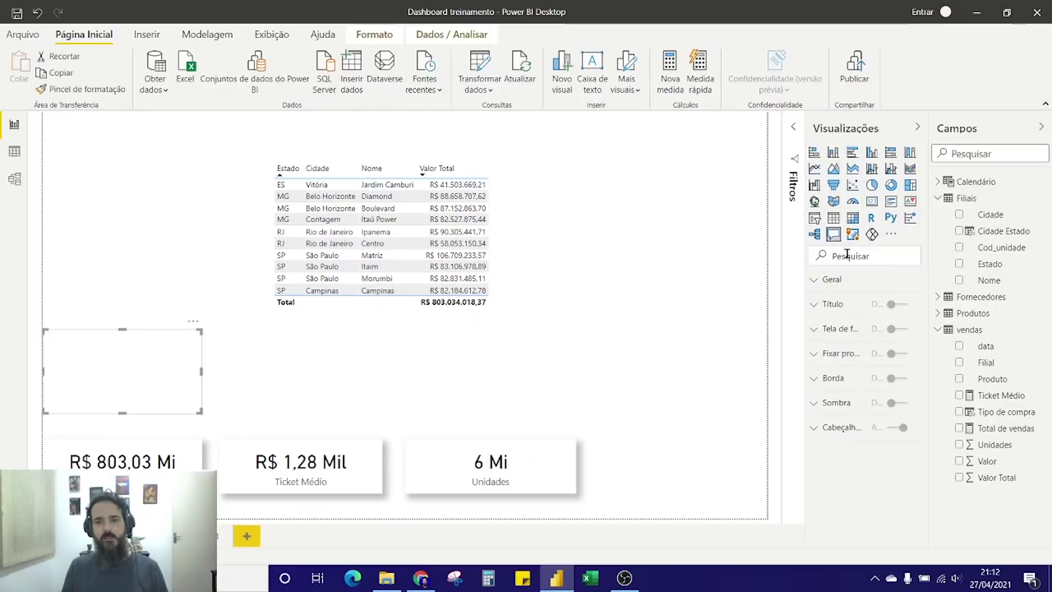
click(673, 266)
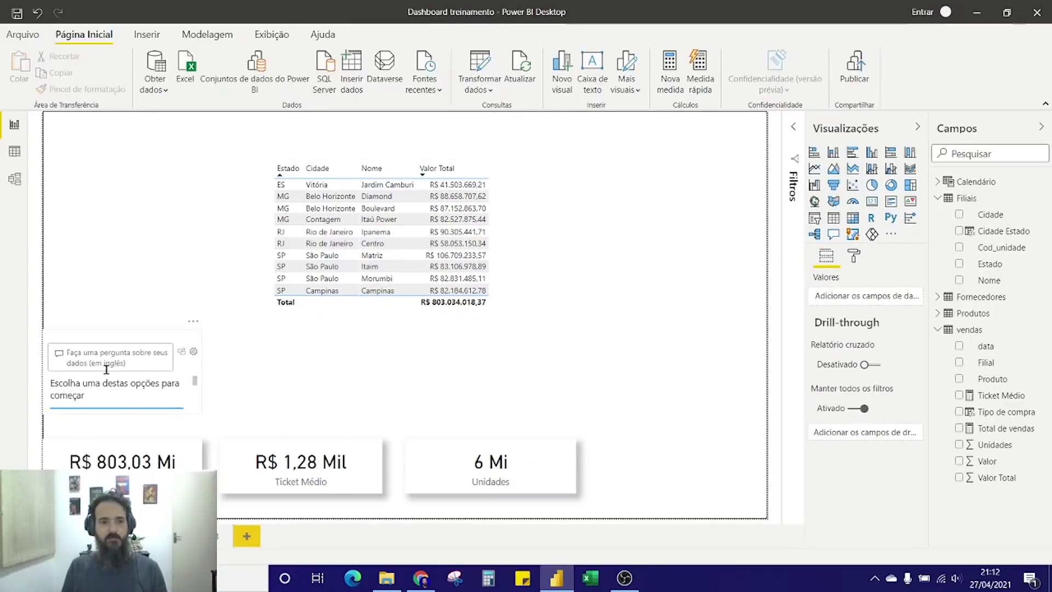
click(107, 366)
key(Delete)
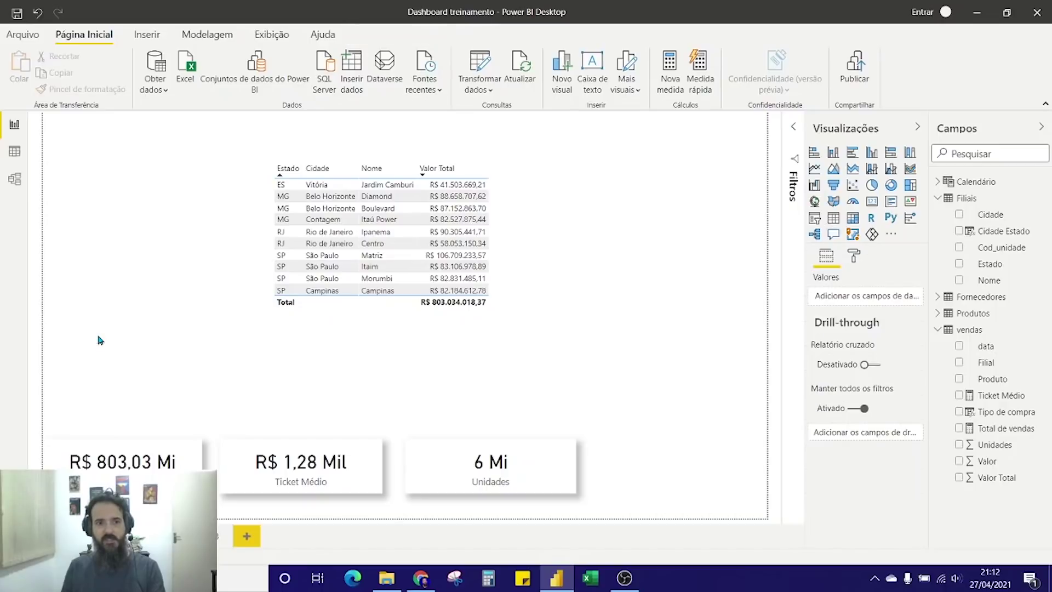
- Turn on the shadow (Sombra) for the sales table
click(503, 268)
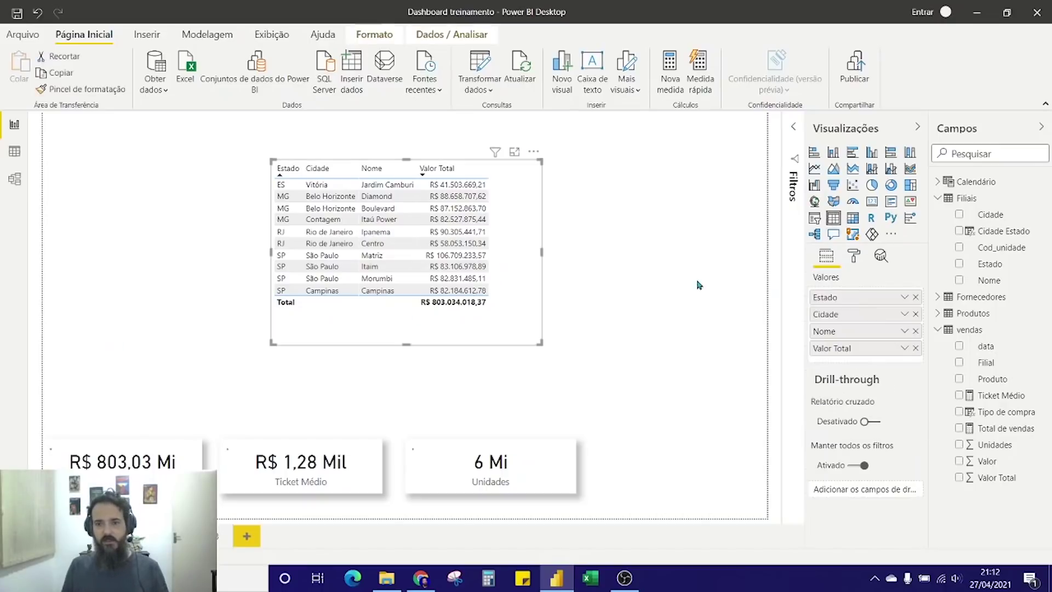
click(855, 257)
scroll(872, 429, down, 1)
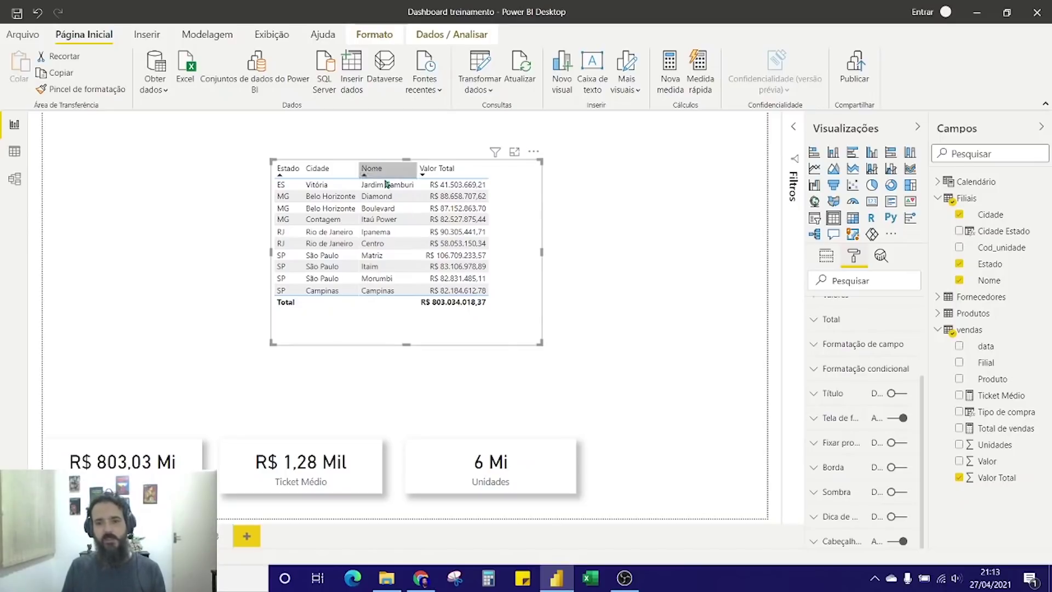
click(897, 492)
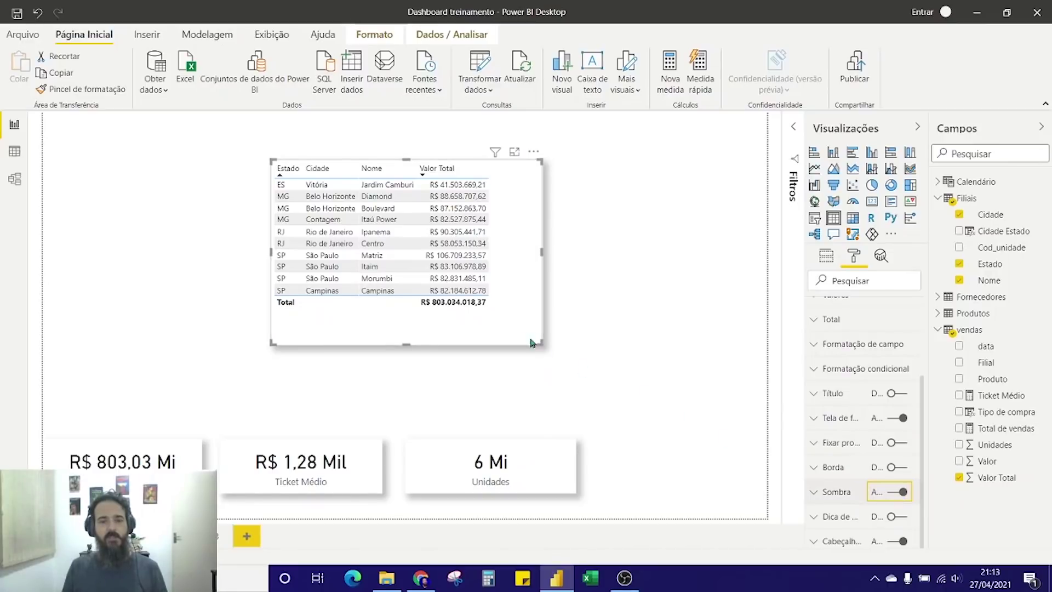
- Try shrinking the table's frame to its columns and narrower, and enlarge it again to leave spare space around them
drag(539, 343, 491, 317)
click(562, 300)
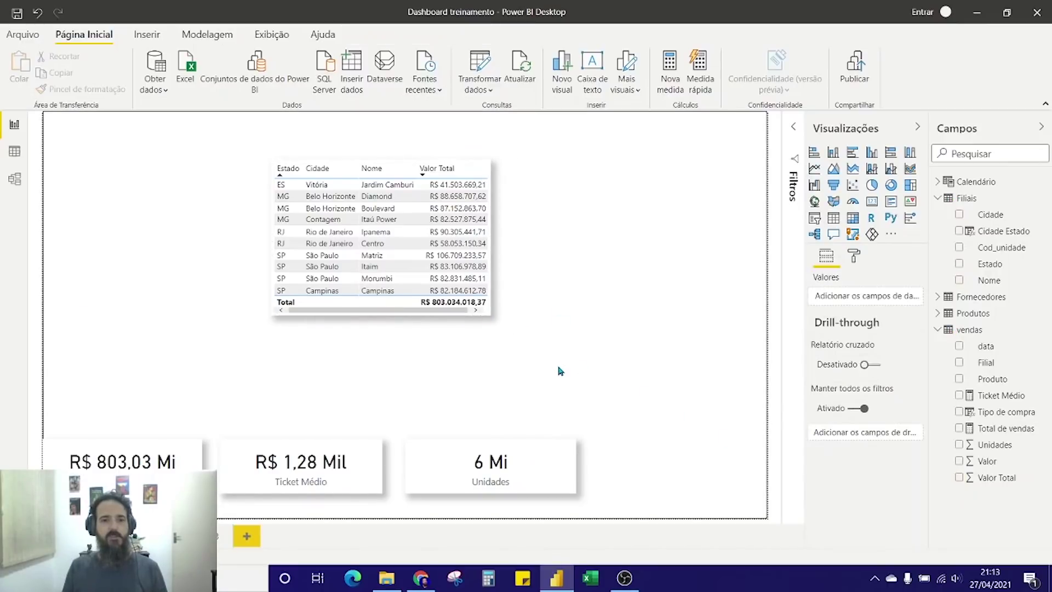
click(491, 320)
drag(491, 320, 450, 351)
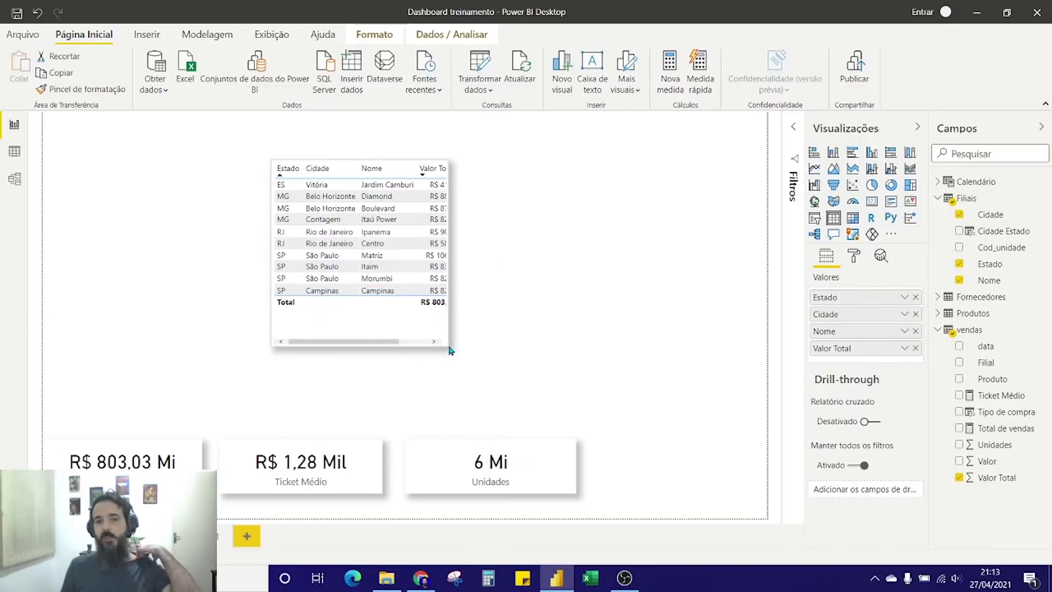
drag(451, 350, 536, 352)
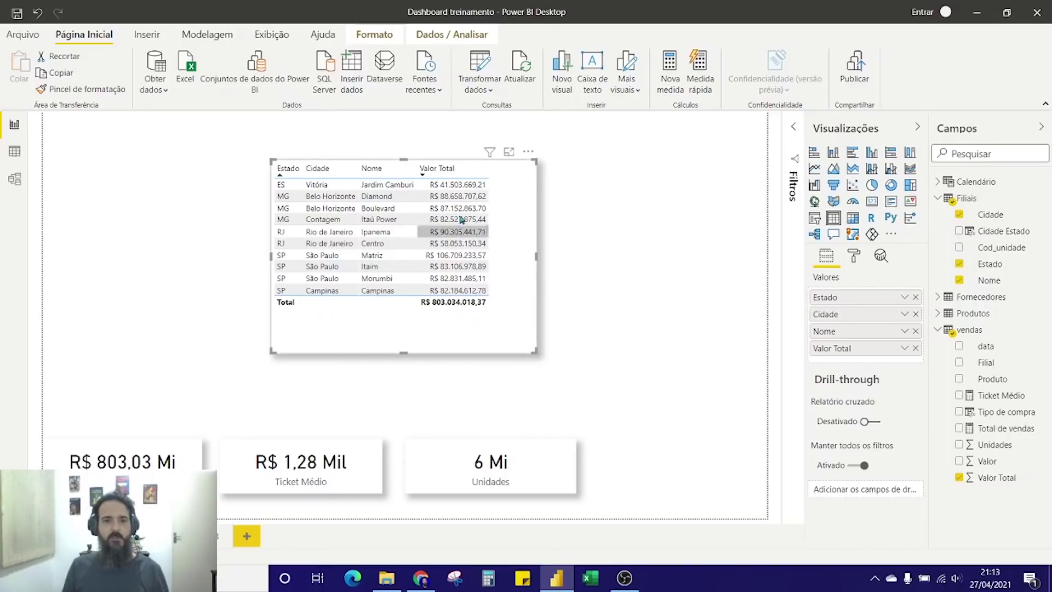
- Widen the table's Nome and Cidade columns and tighten the table's frame around its content
drag(415, 168, 439, 168)
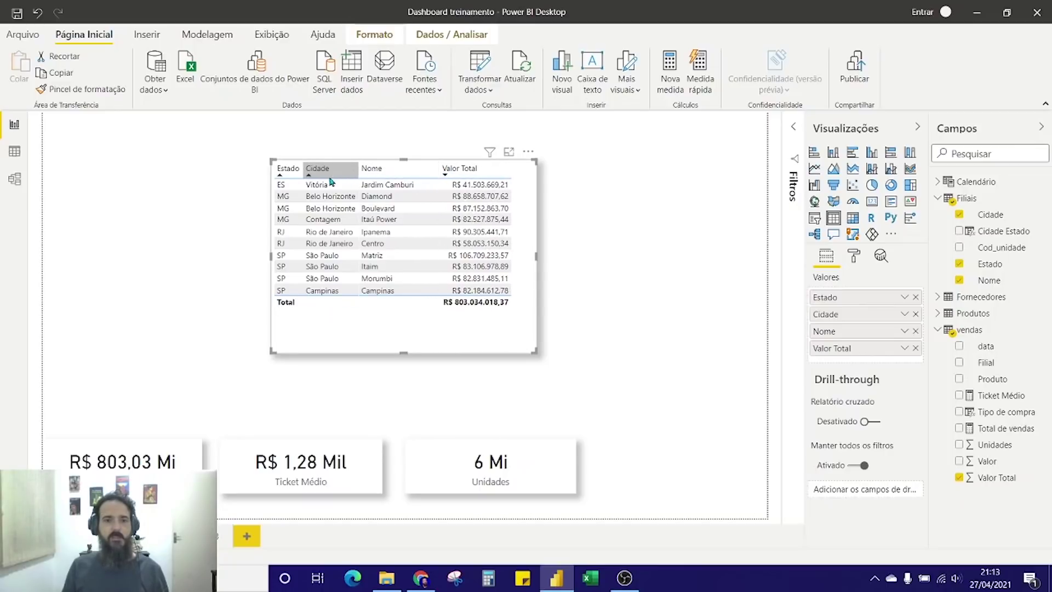
click(361, 172)
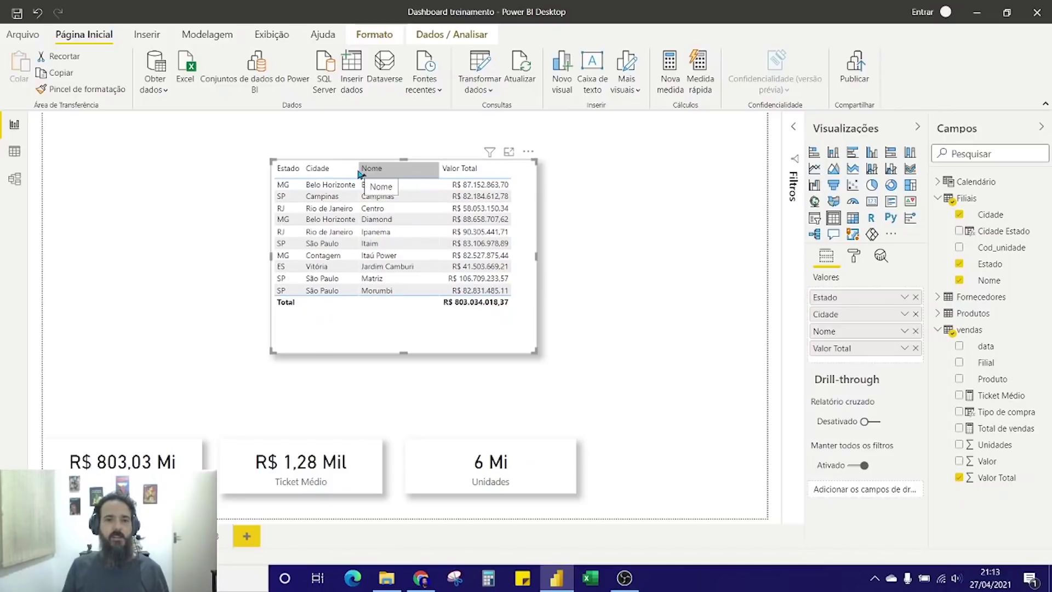
drag(359, 168, 373, 168)
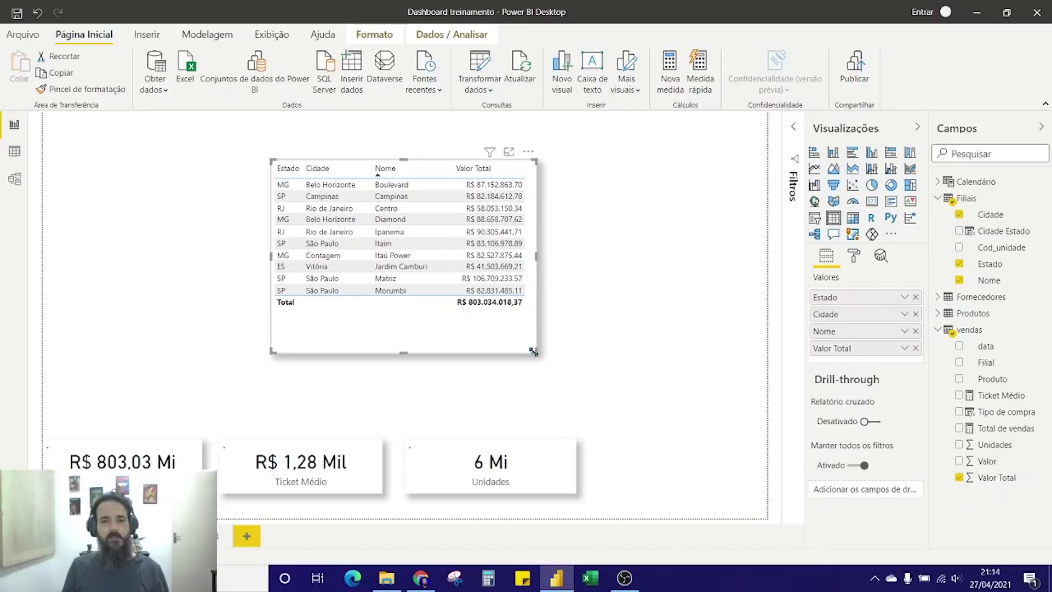
drag(535, 351, 524, 336)
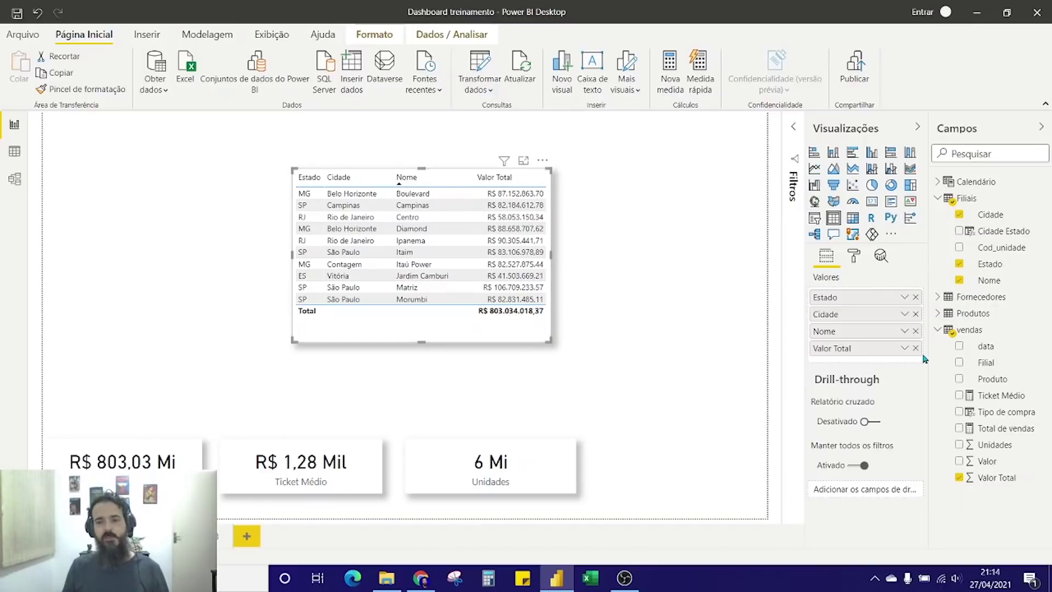
- Add Fornecedor to the table between Nome and Valor Total, and widen the frame to fit all five columns
click(936, 298)
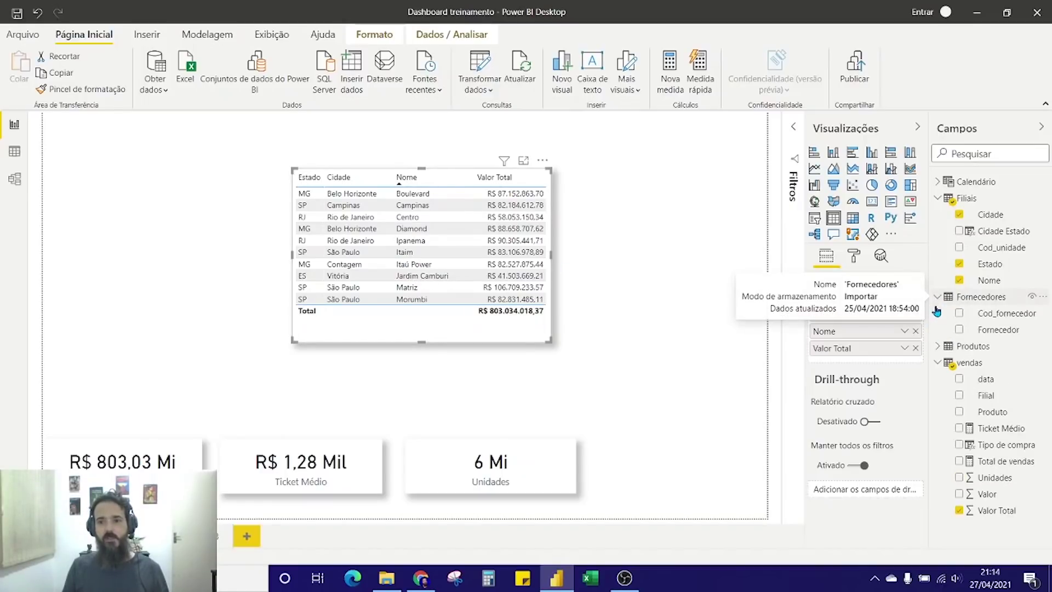
click(959, 330)
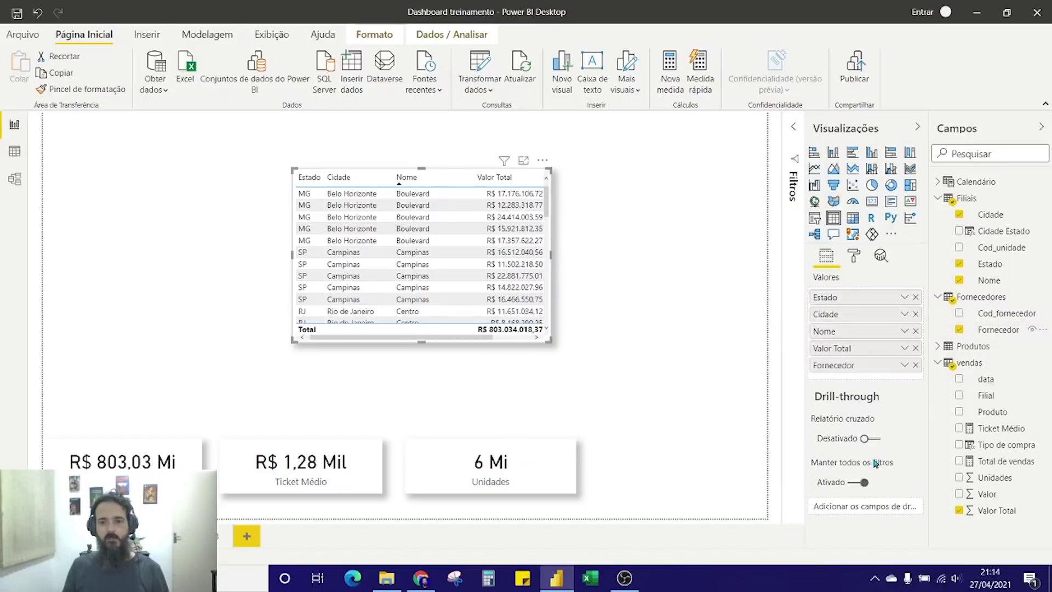
drag(845, 366, 847, 340)
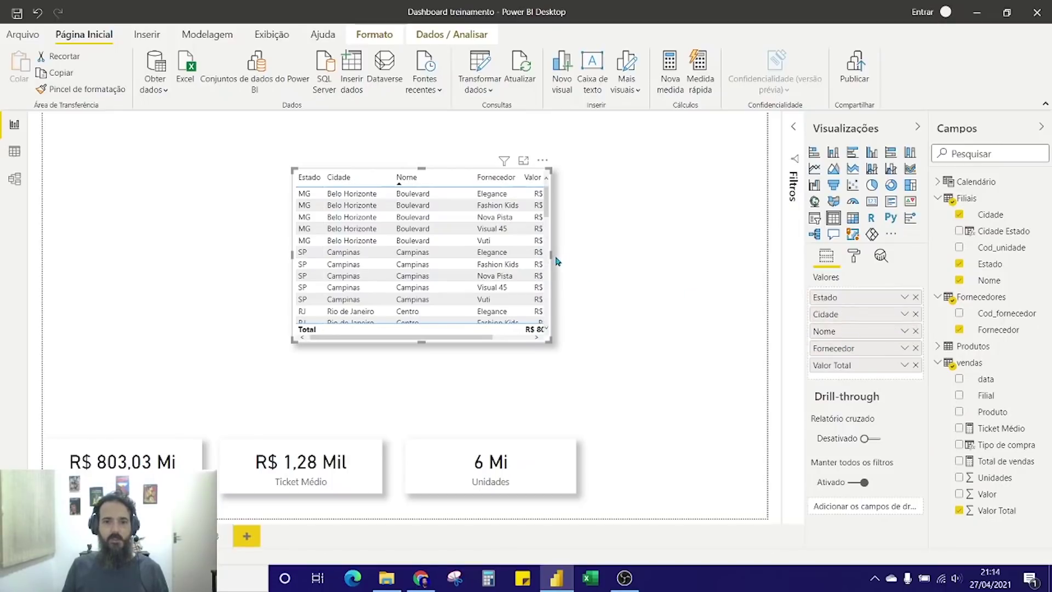
drag(550, 256, 743, 271)
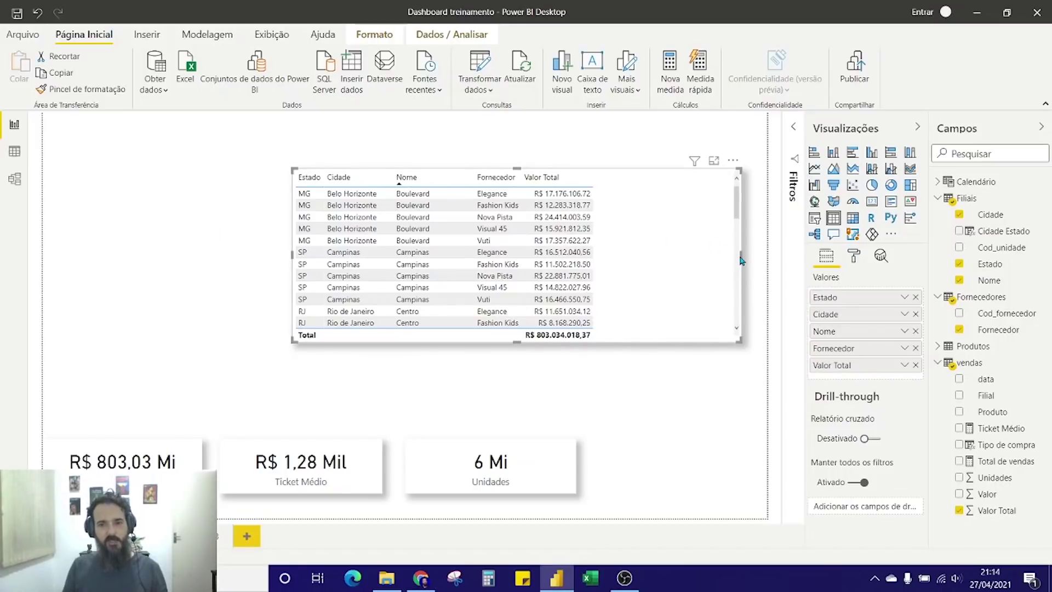
drag(739, 261, 618, 264)
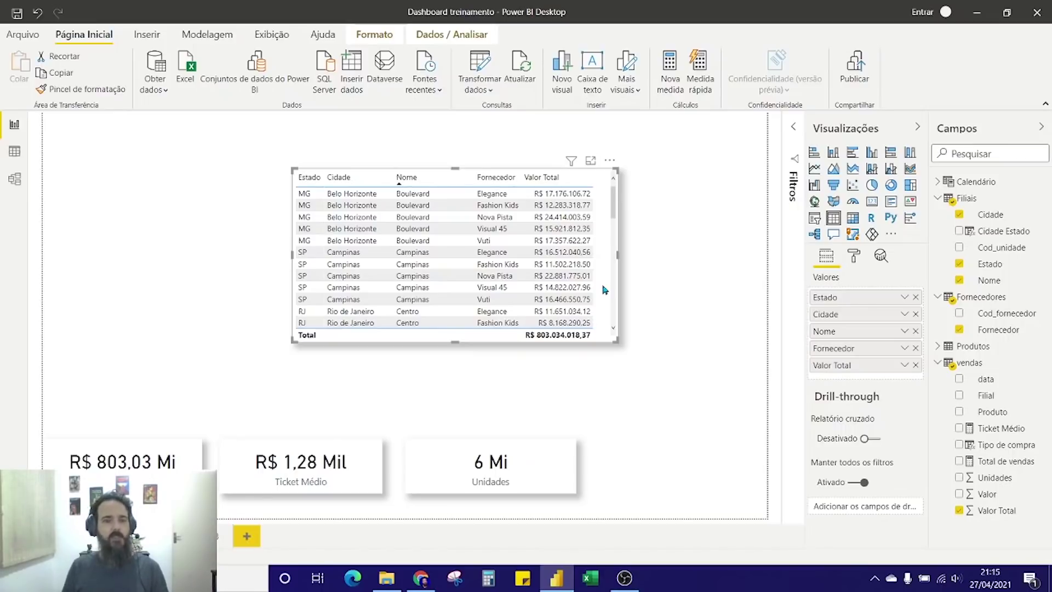
- Open the export of the table's data as a CSV file and cancel without saving
click(610, 161)
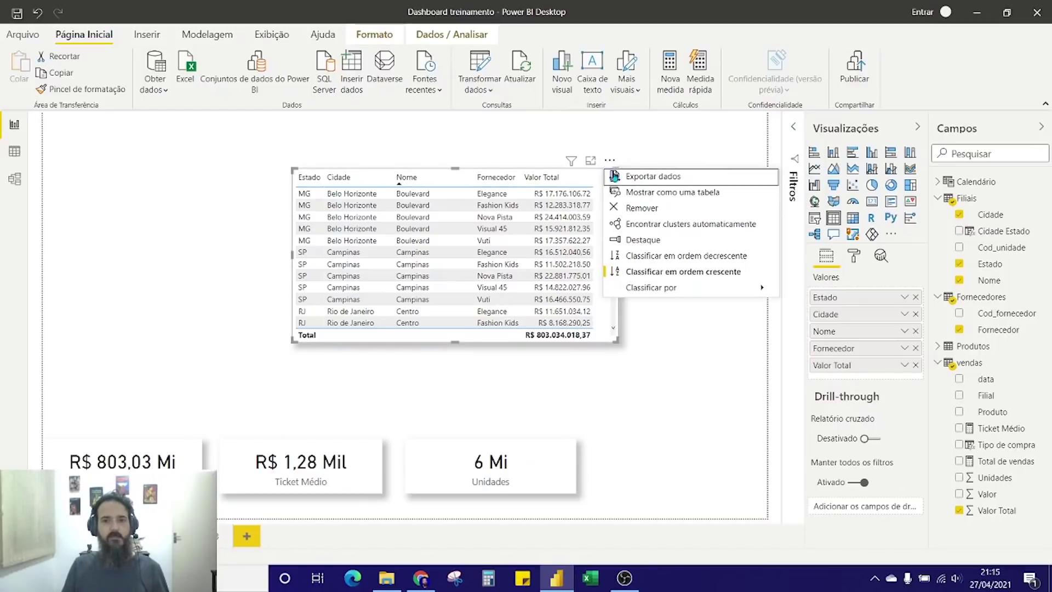
click(671, 179)
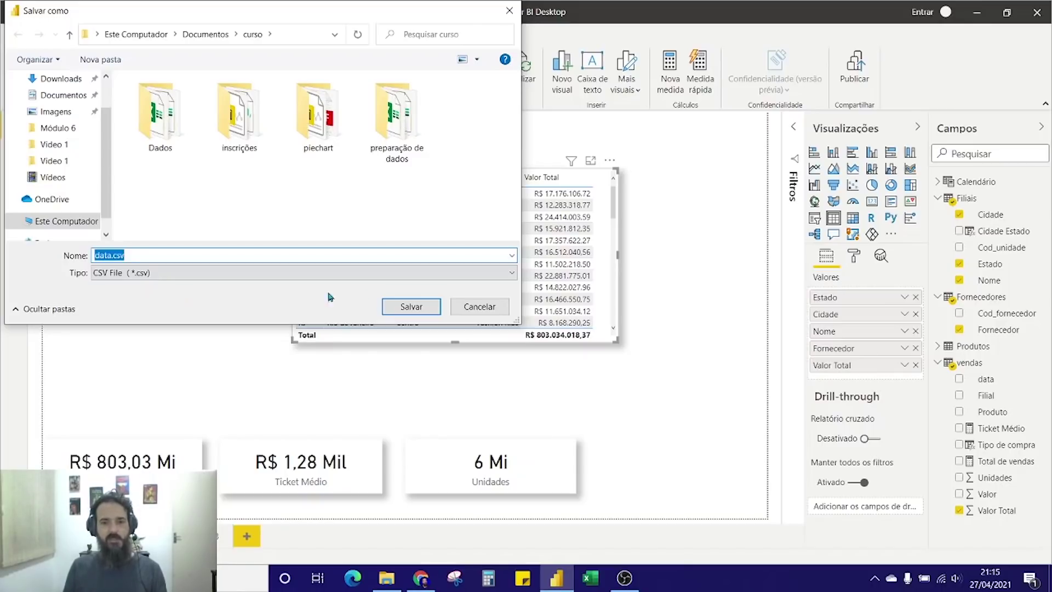
click(477, 308)
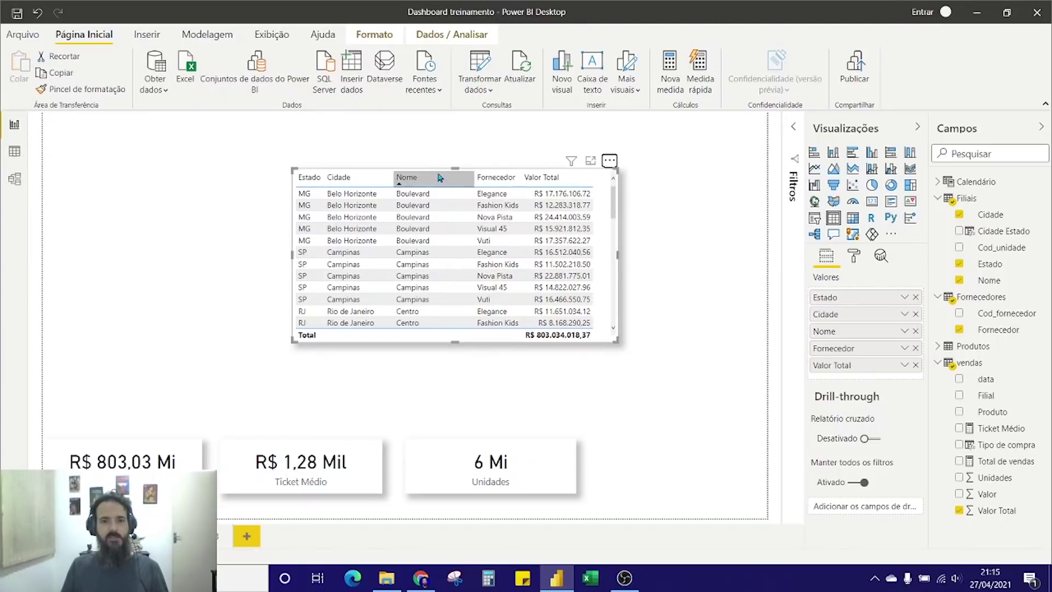
- Move the table to the report page's lower-right corner and shrink it to fit beside the Unidades card
drag(422, 179, 573, 351)
drag(443, 340, 599, 408)
click(521, 271)
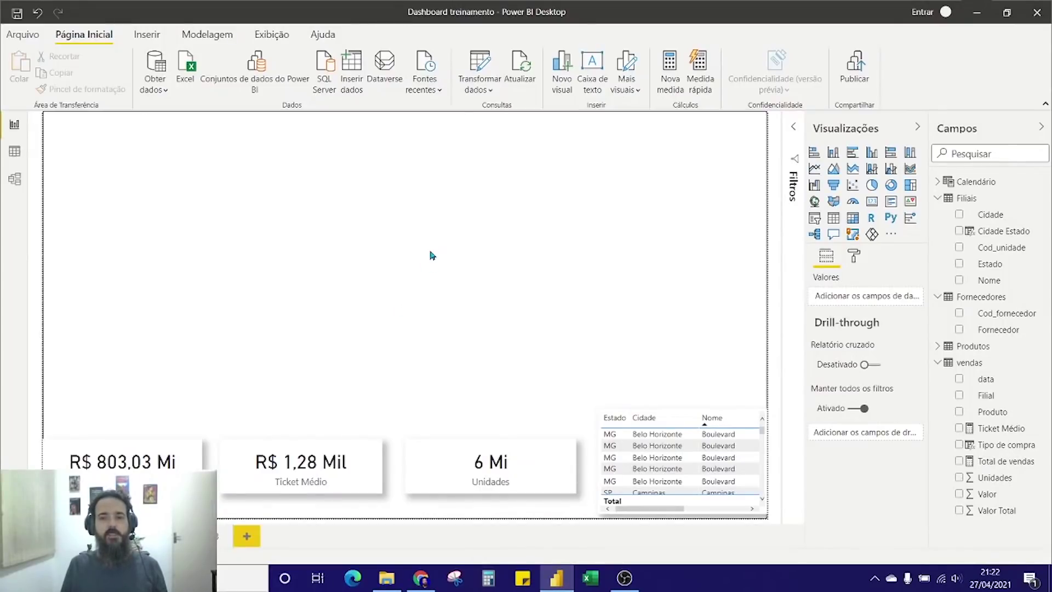
- Insert a gauge visual near the middle of the report page with Valor Total as its value
click(854, 205)
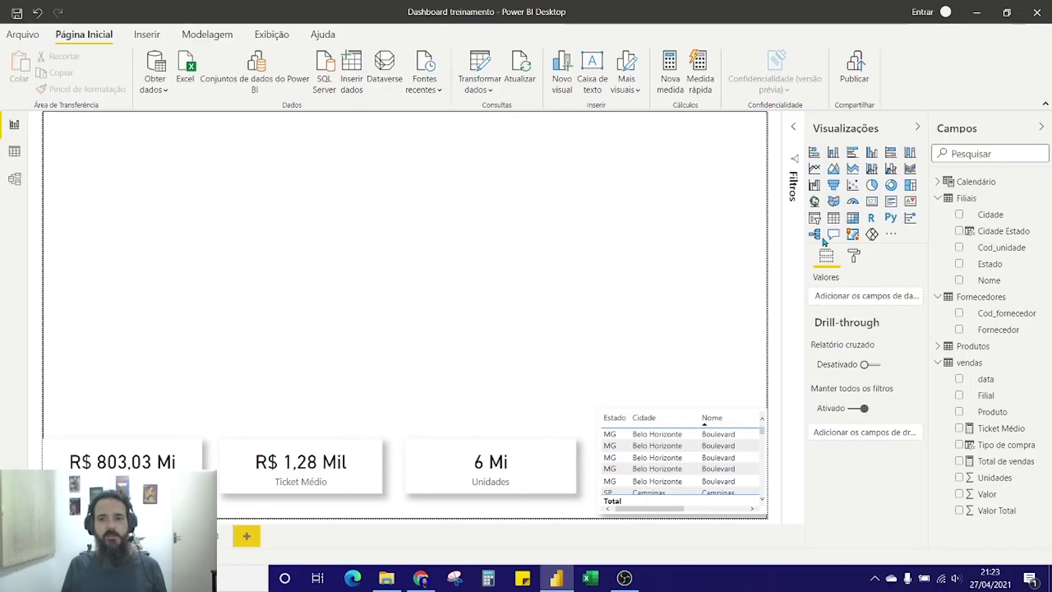
click(853, 208)
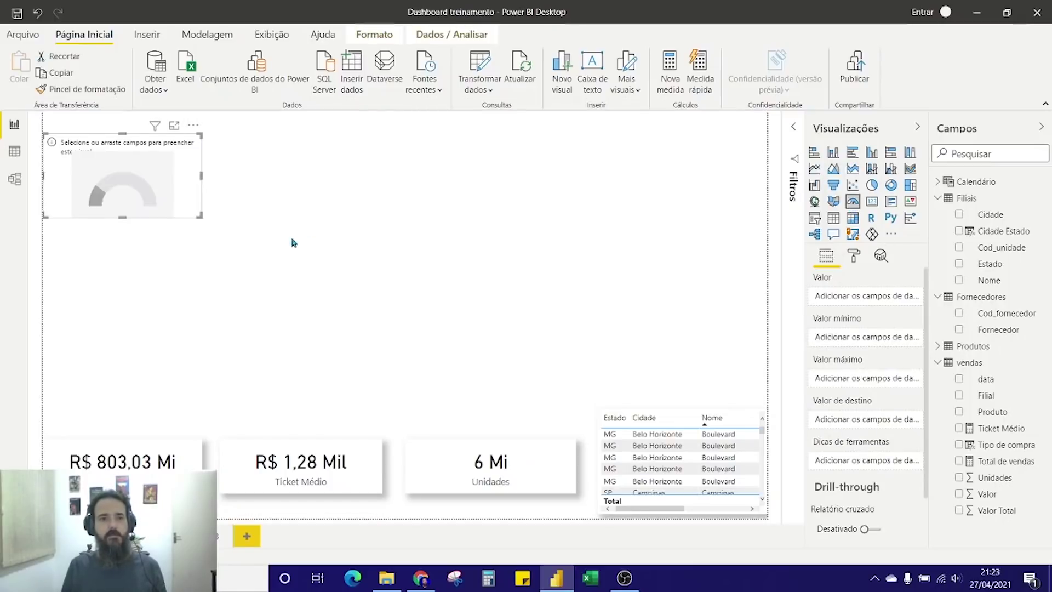
drag(122, 199, 397, 269)
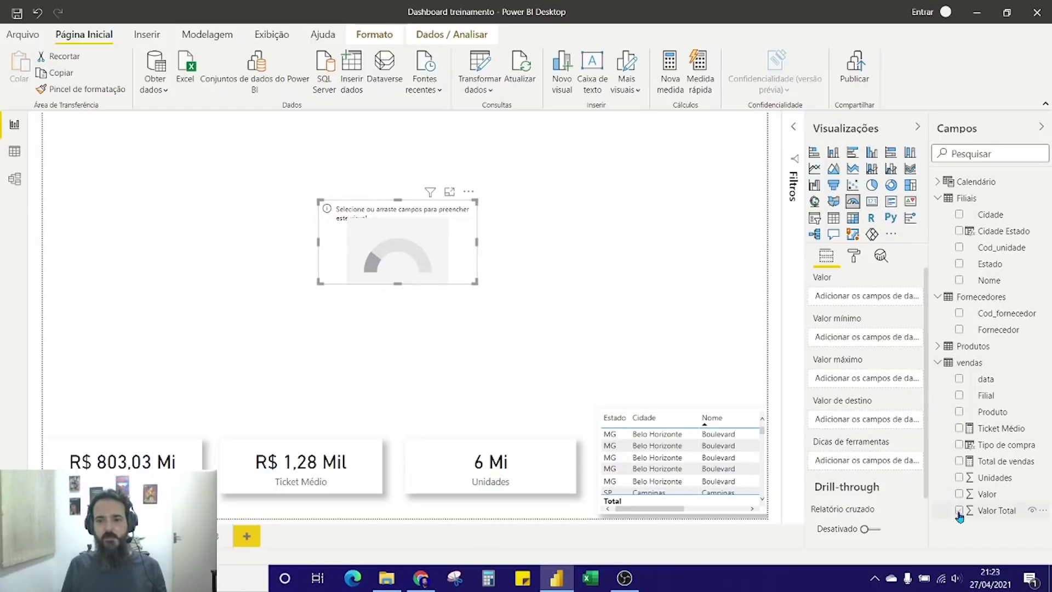
drag(959, 516, 368, 228)
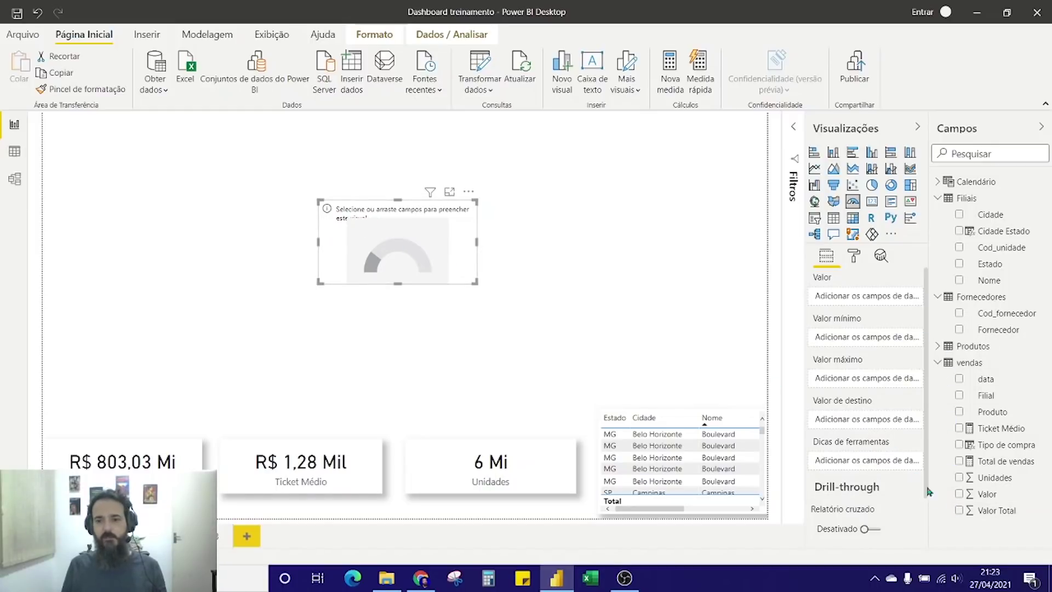
click(958, 511)
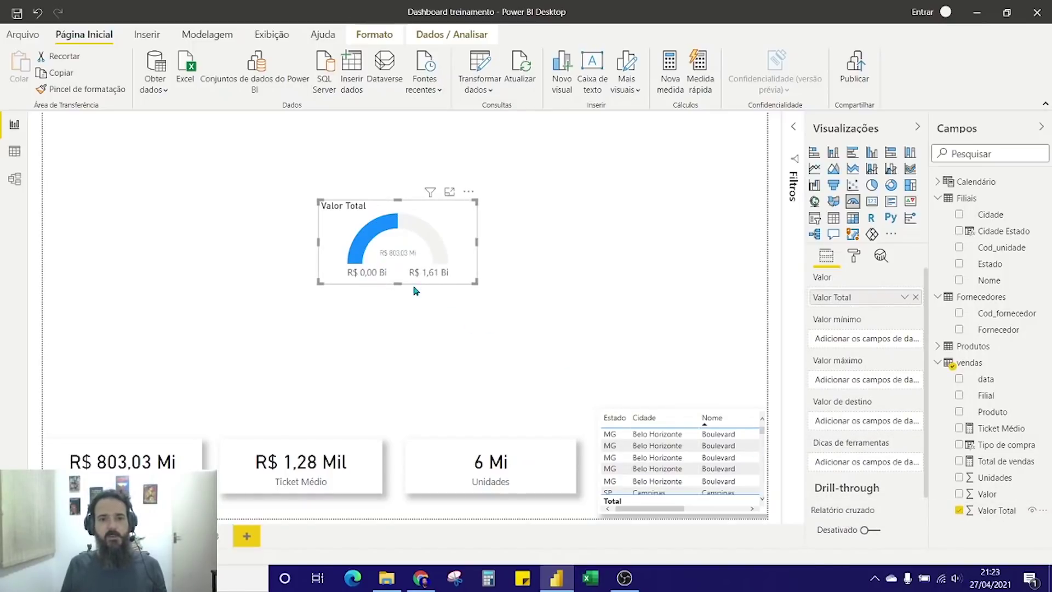
- Enlarge the Valor Total gauge in width and height and shift it slightly up the page
drag(477, 241, 510, 268)
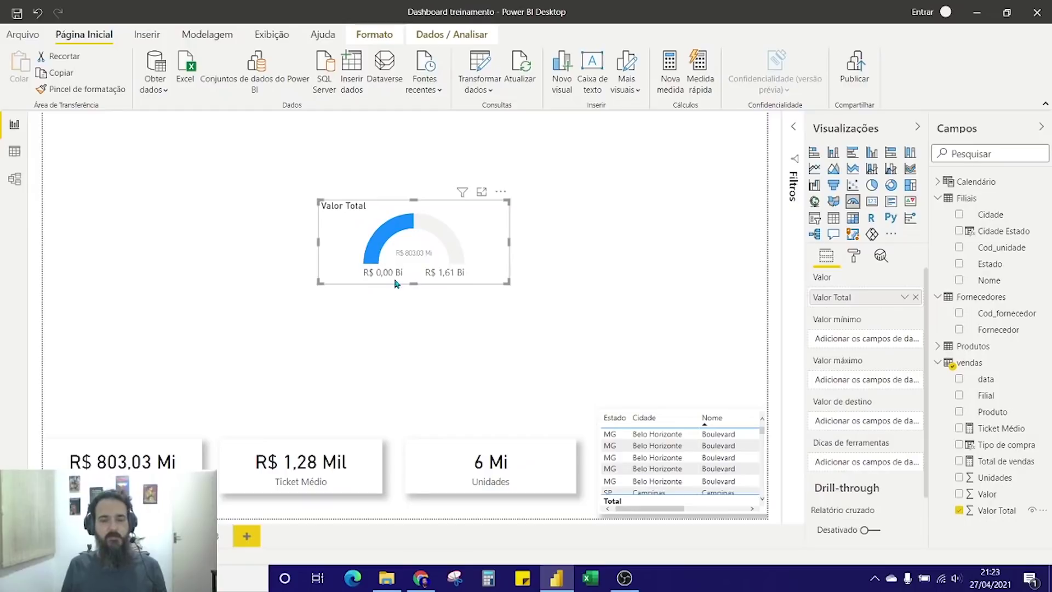
mouse_move(382, 279)
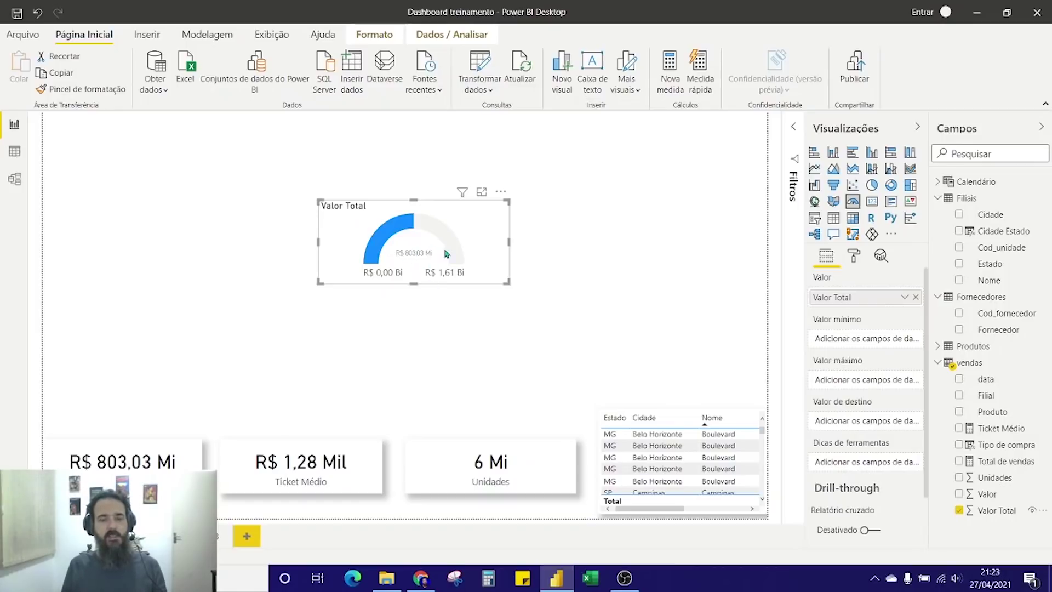
drag(509, 244, 573, 248)
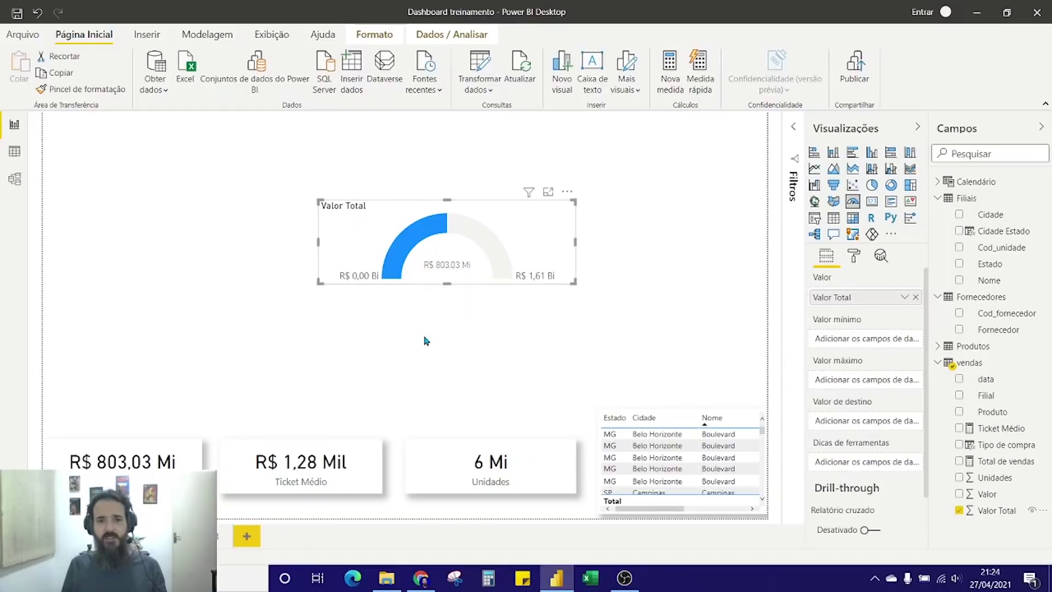
drag(447, 284, 441, 334)
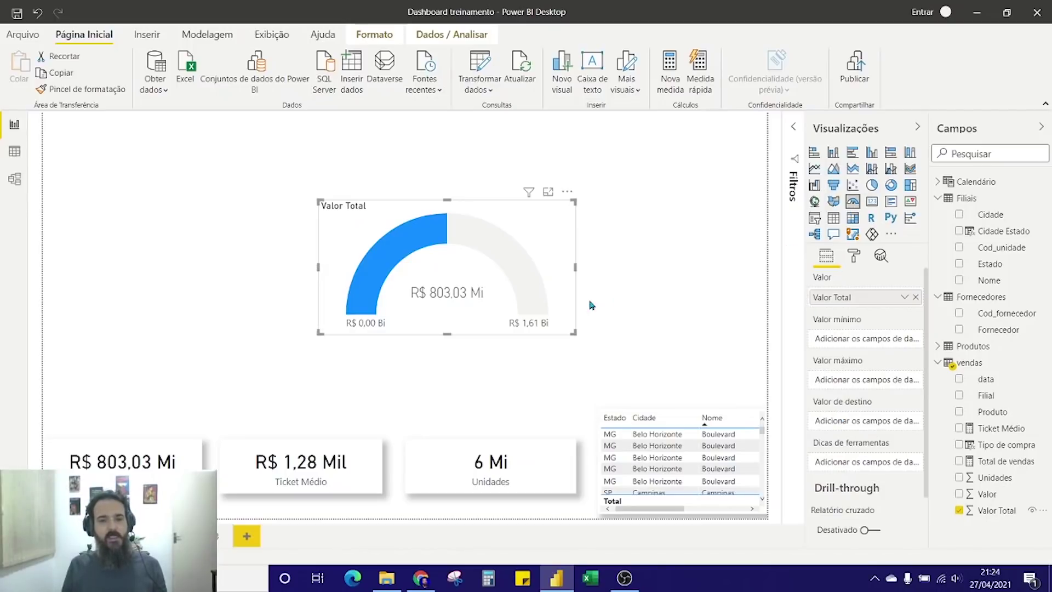
drag(548, 253, 546, 233)
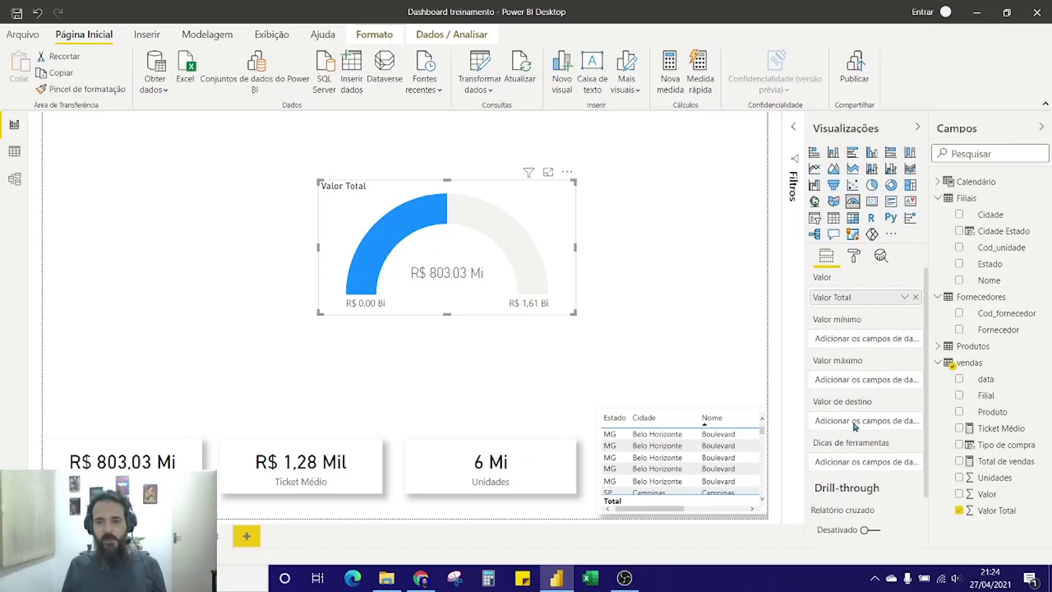
click(854, 257)
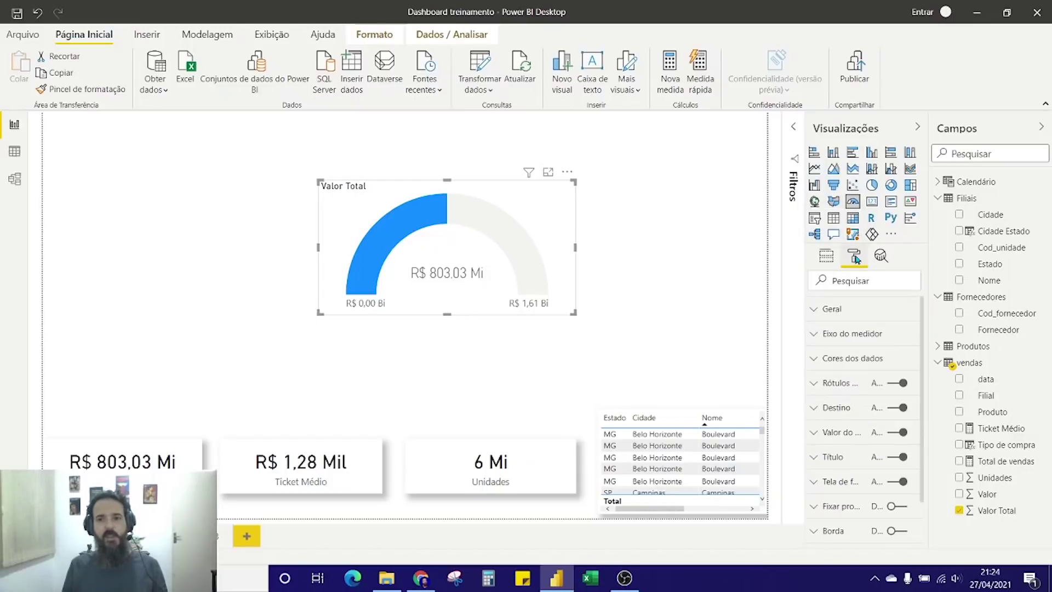
click(819, 337)
click(862, 370)
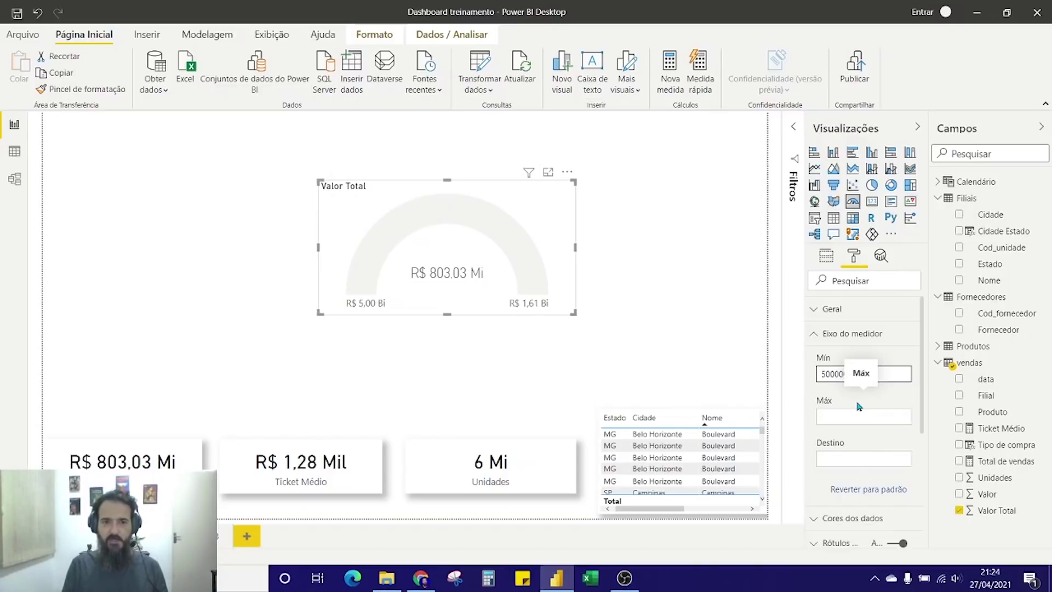
key(BackSpace)
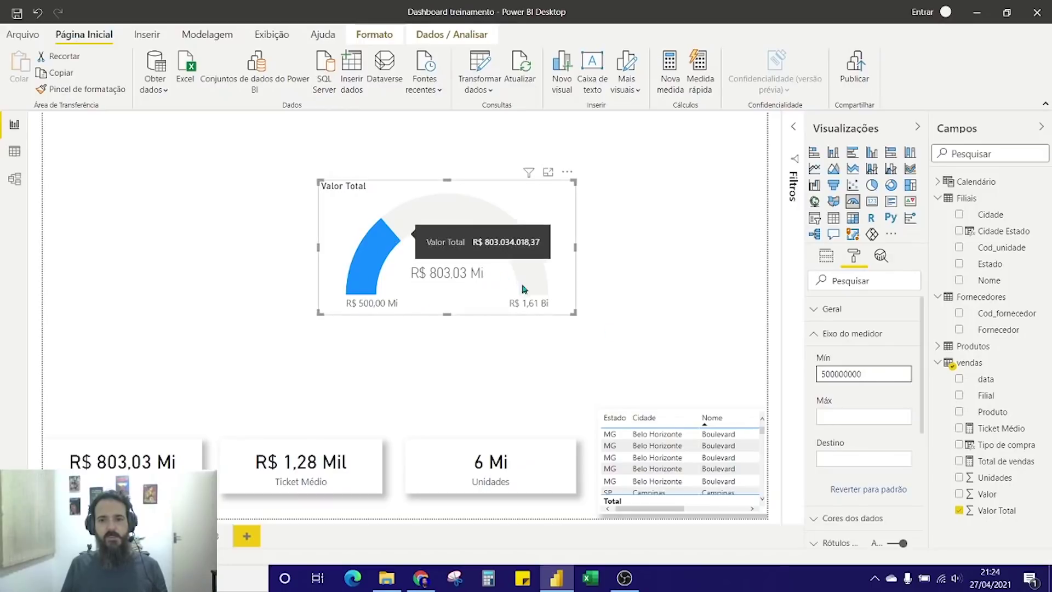
key(Tab)
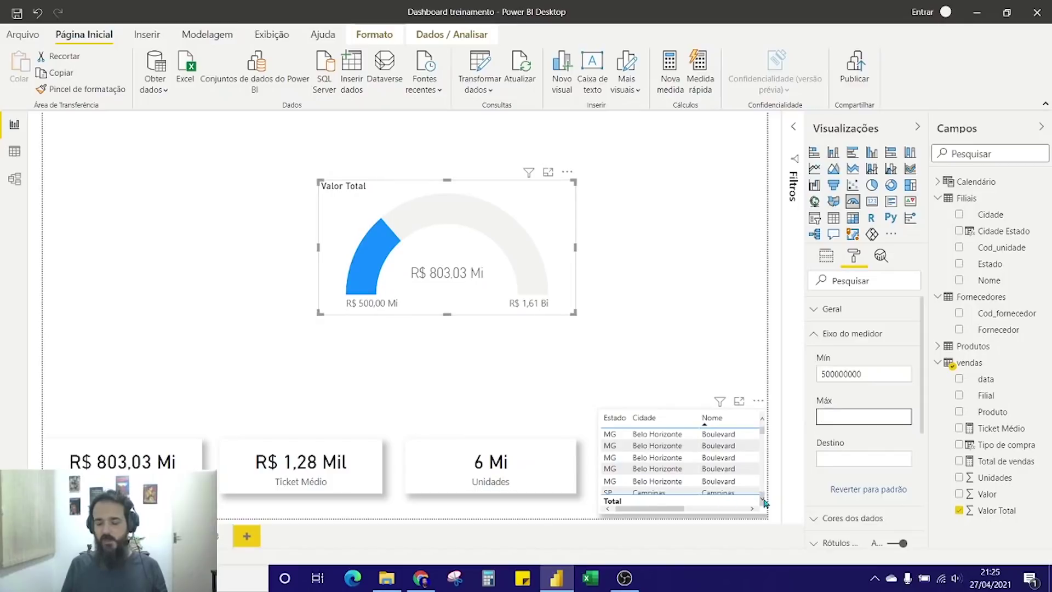
text(12)
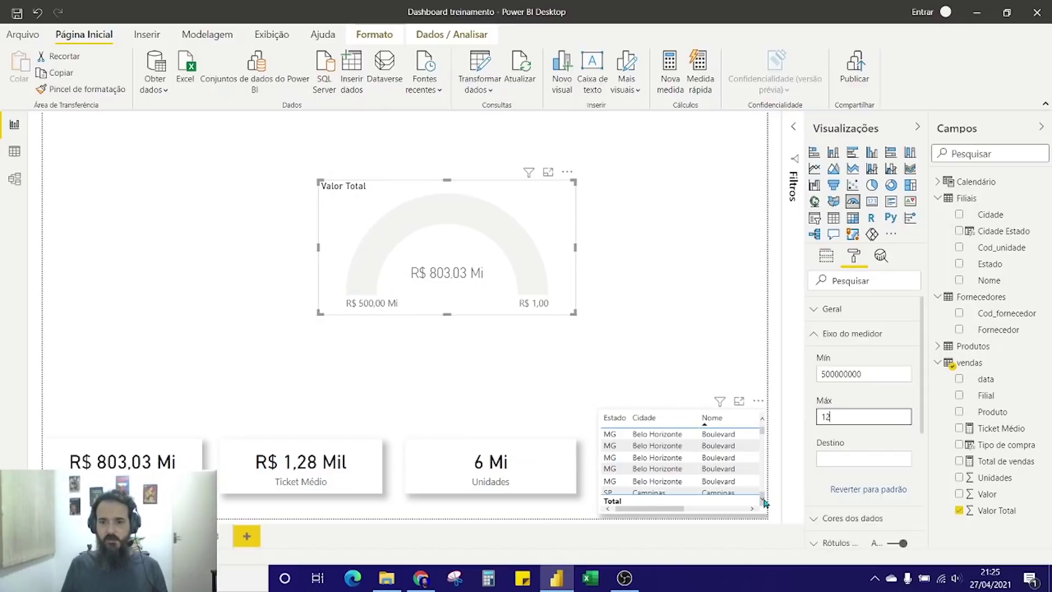
text(000000)
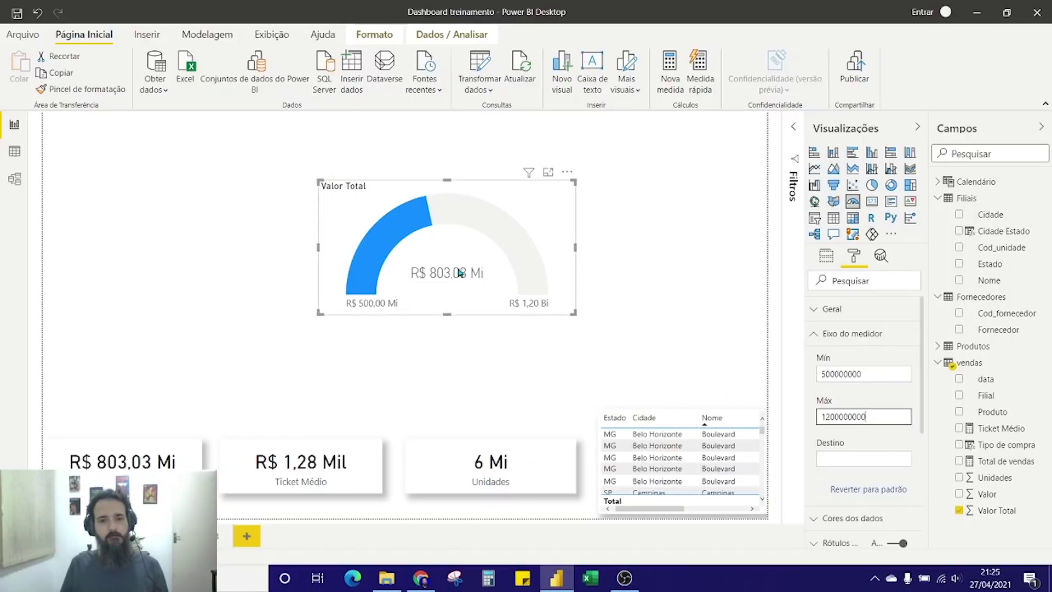
- Set the gauge's target value to 900000000 and deselect the visual
click(838, 459)
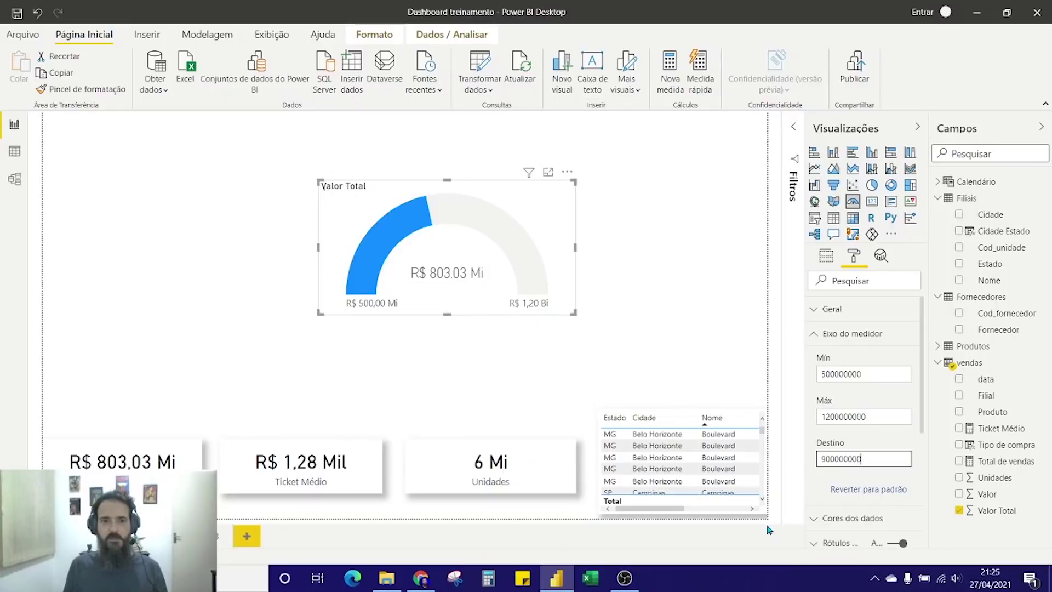
key(Return)
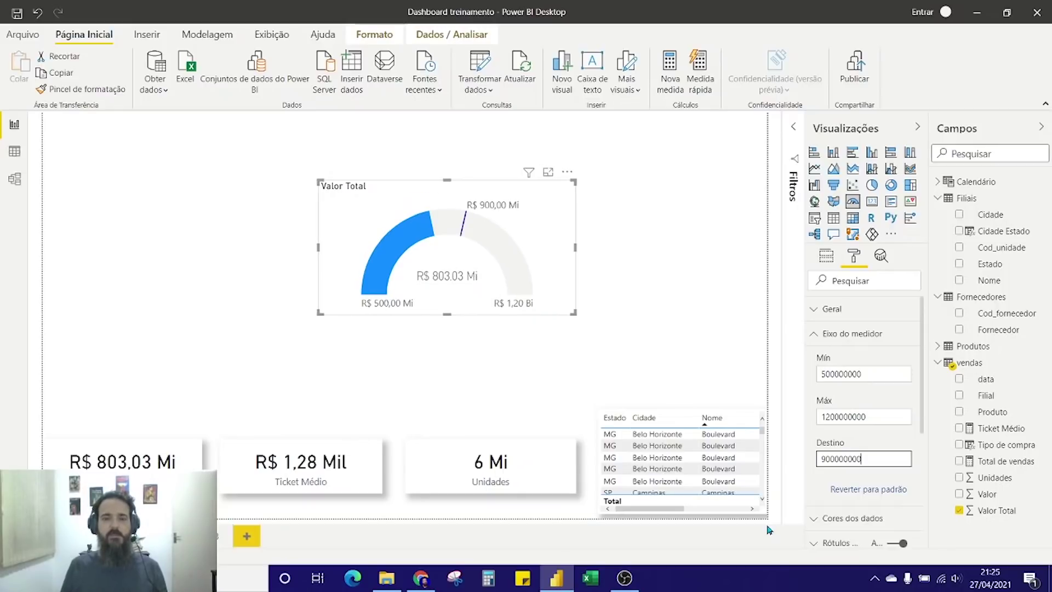
click(664, 308)
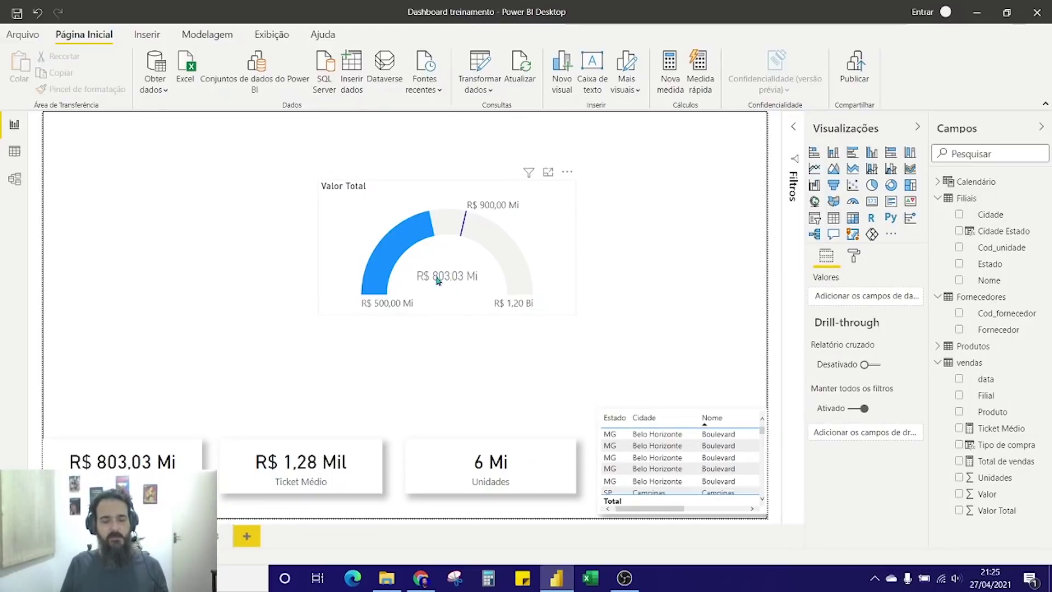
- Place the gauge at the page's left edge just above the KPI cards and shrink it
mouse_move(458, 282)
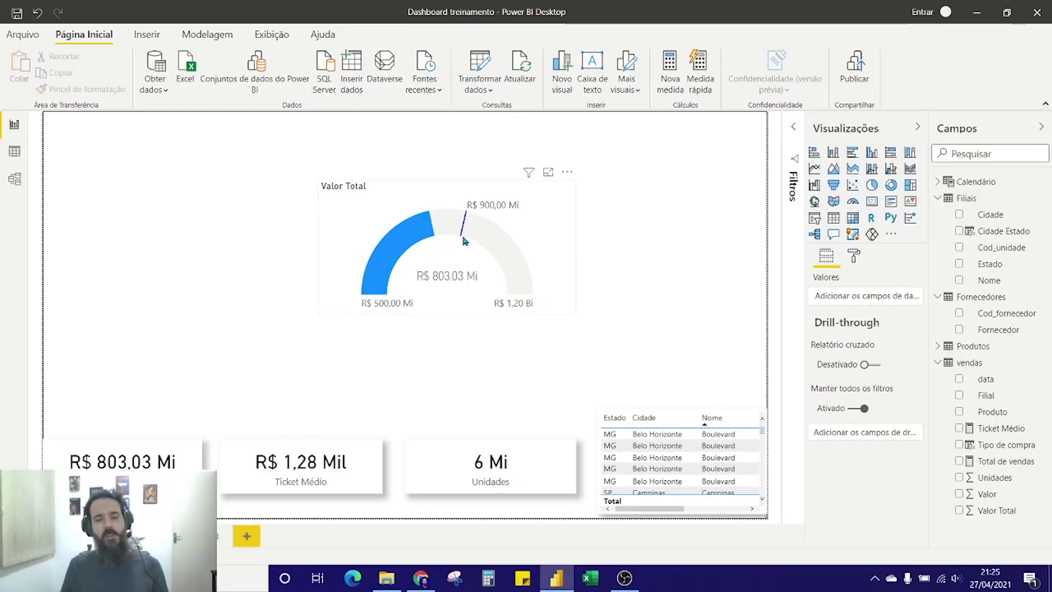
mouse_move(463, 241)
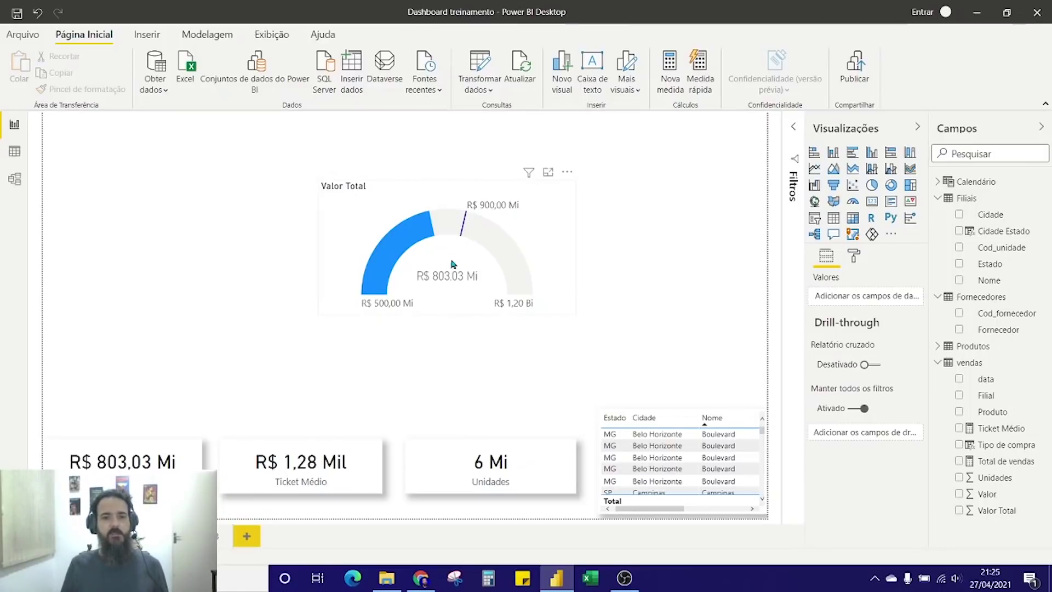
drag(451, 265, 521, 264)
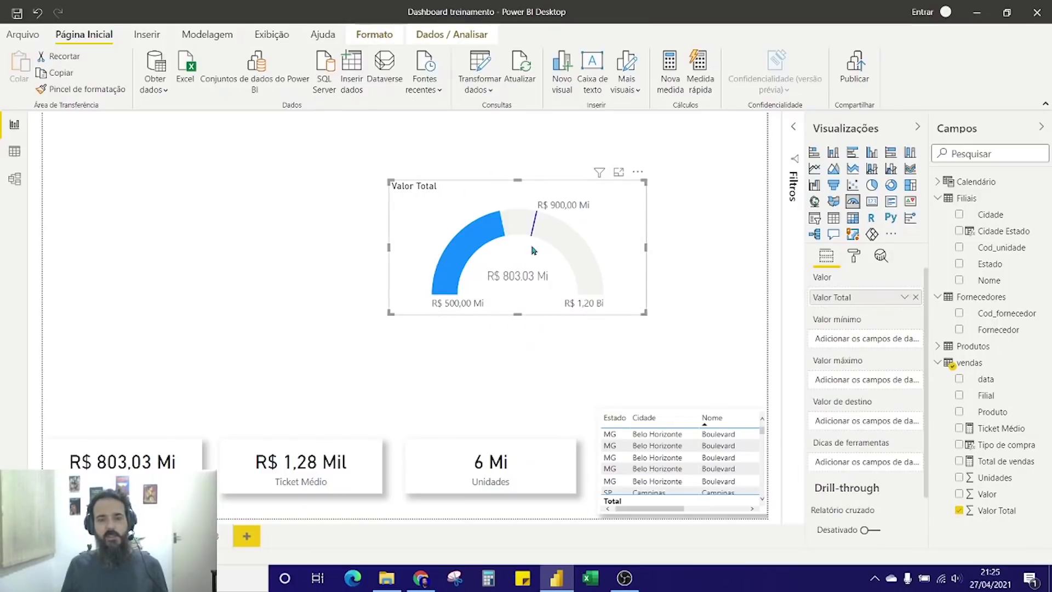
mouse_move(519, 285)
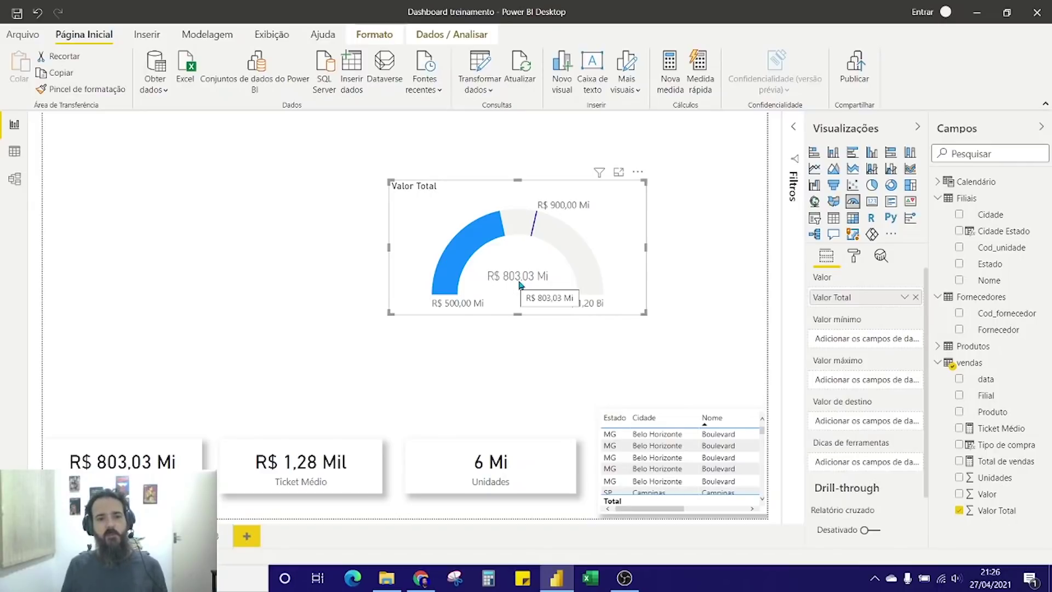
click(175, 464)
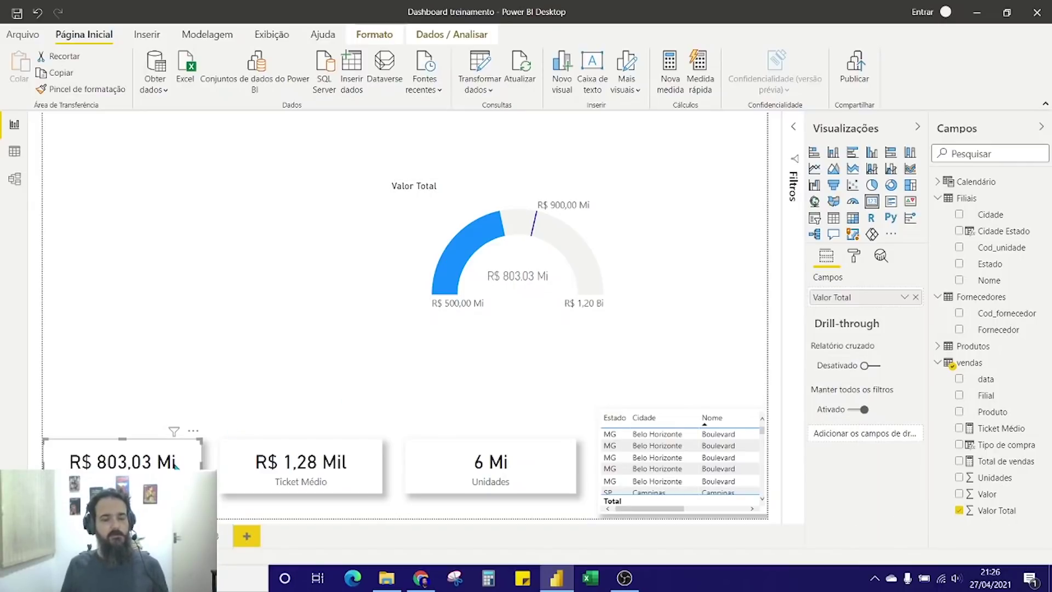
click(492, 284)
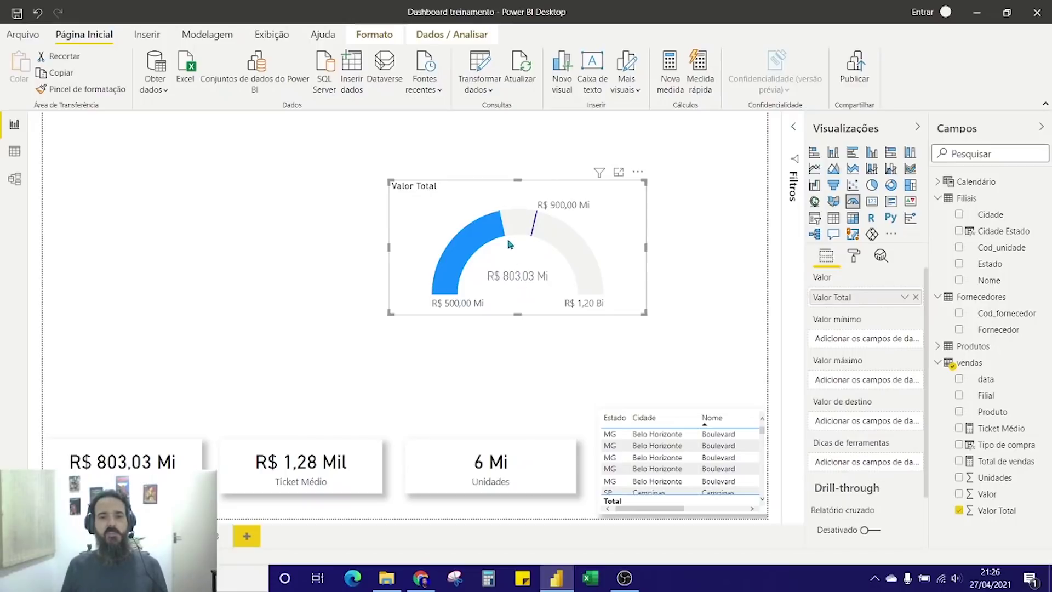
mouse_move(535, 237)
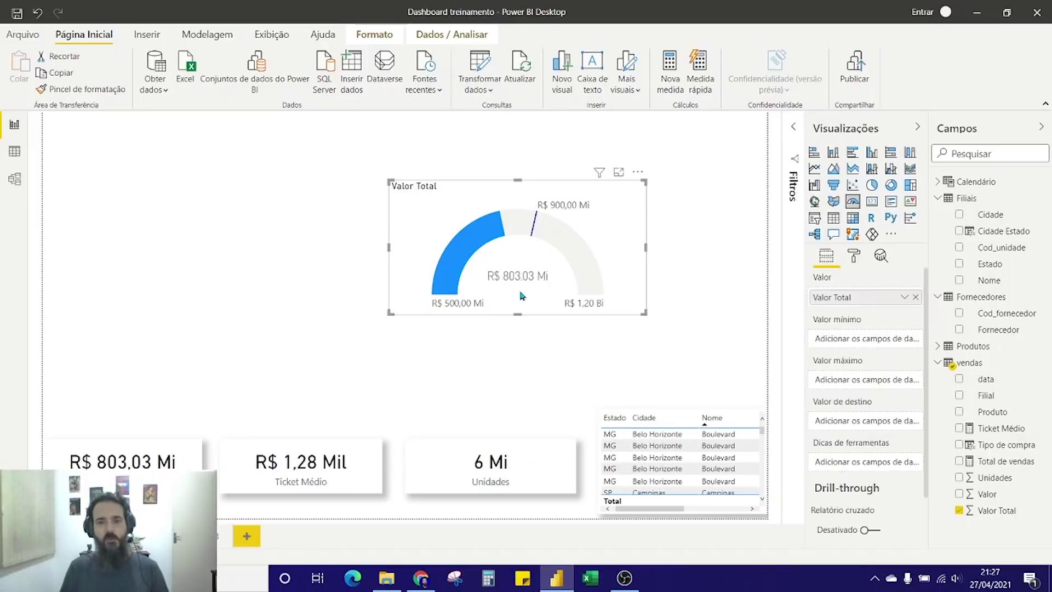
drag(596, 241, 231, 345)
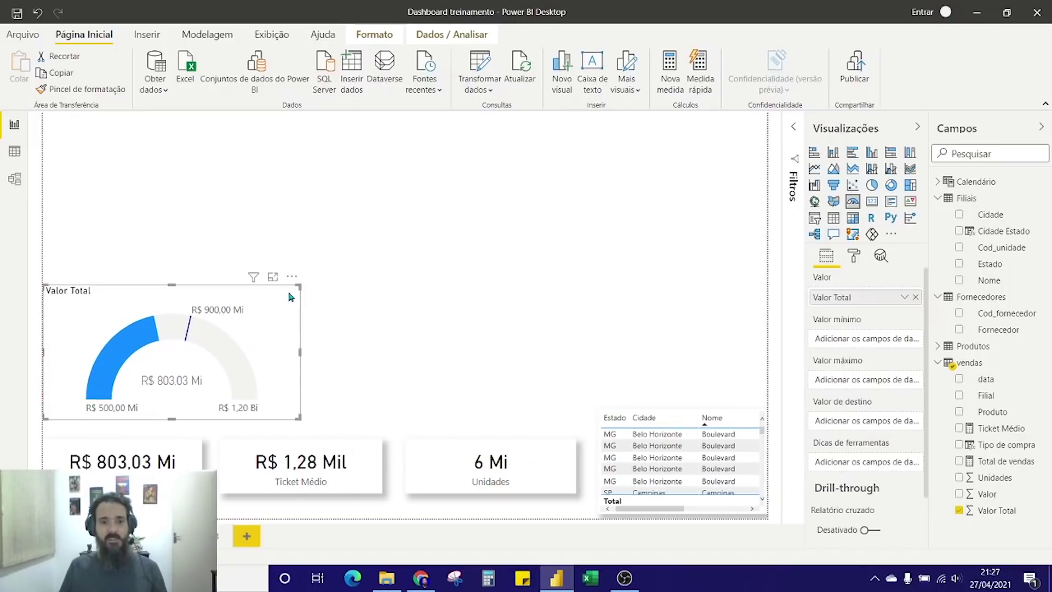
drag(298, 285, 262, 329)
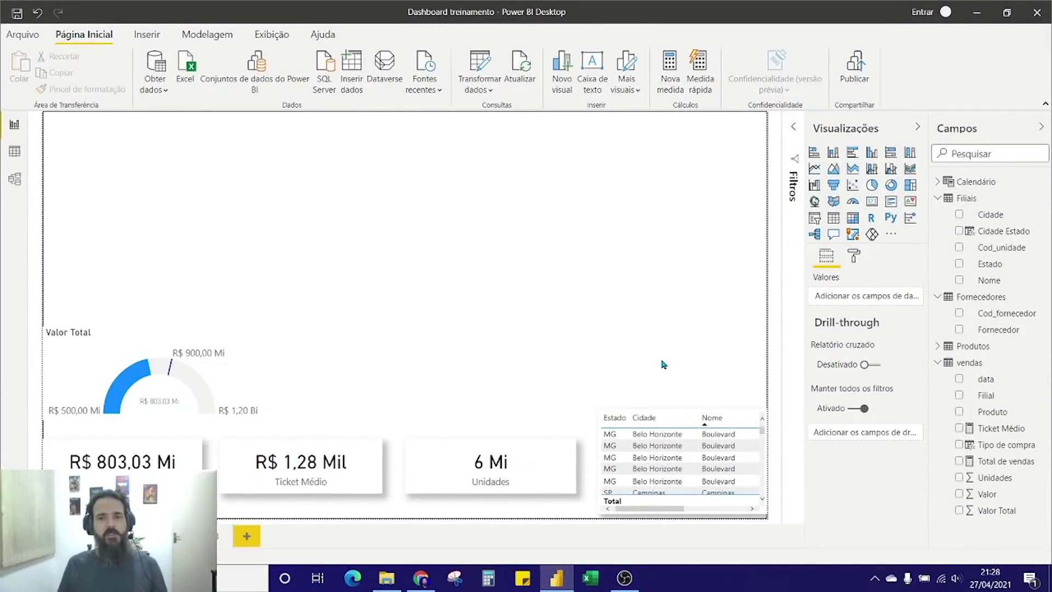
- Insert a decomposition tree in the page's empty upper area and enlarge it to fill most of that space
click(815, 235)
drag(165, 189, 345, 204)
drag(435, 246, 640, 308)
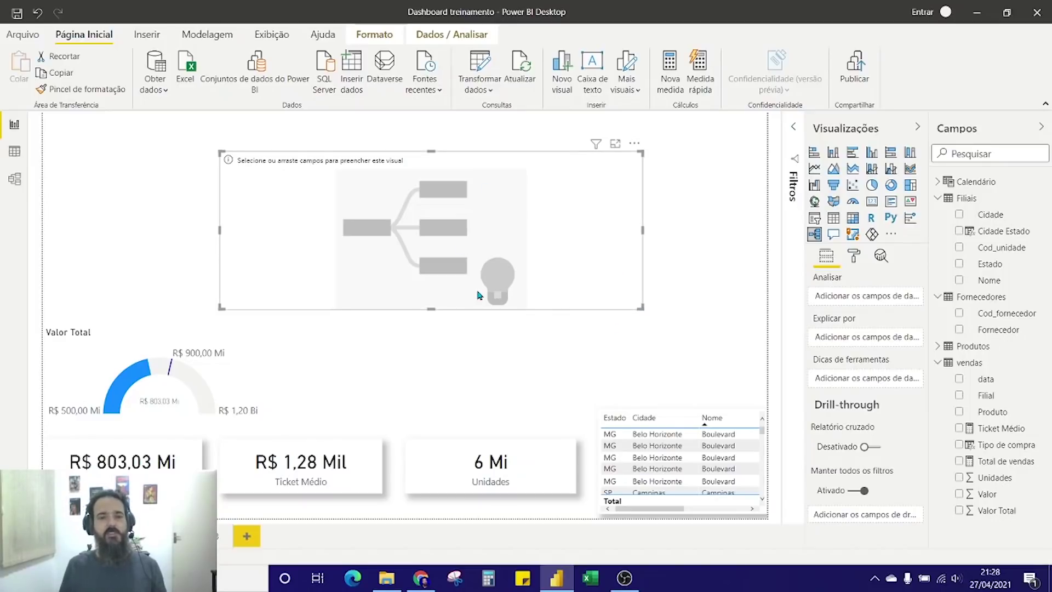
drag(641, 308, 739, 386)
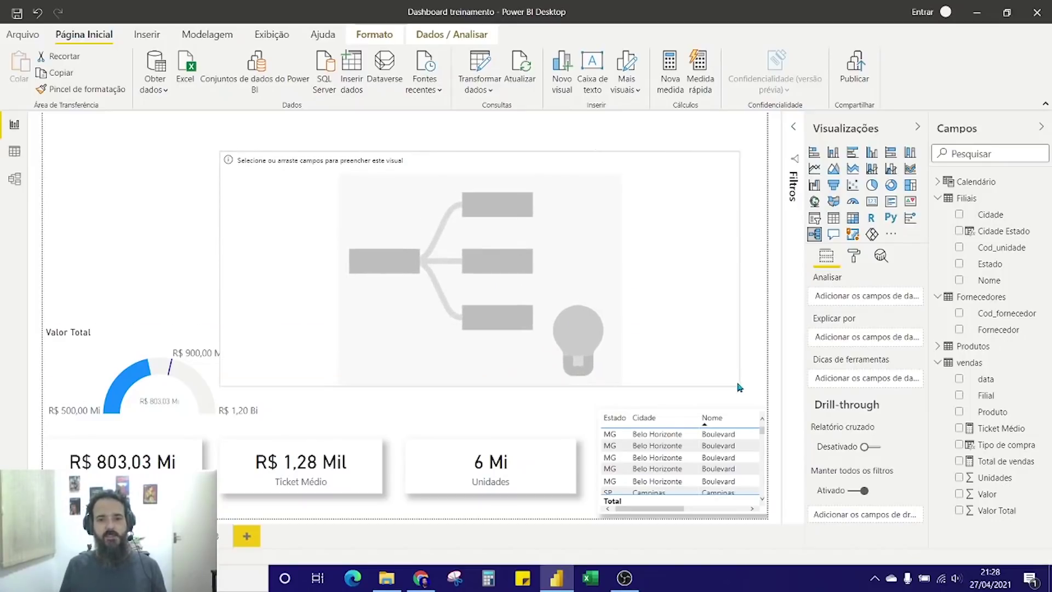
- Shrink the gauge further and move it over the first KPI card, clear of the decomposition tree
drag(160, 355, 236, 450)
drag(332, 421, 112, 447)
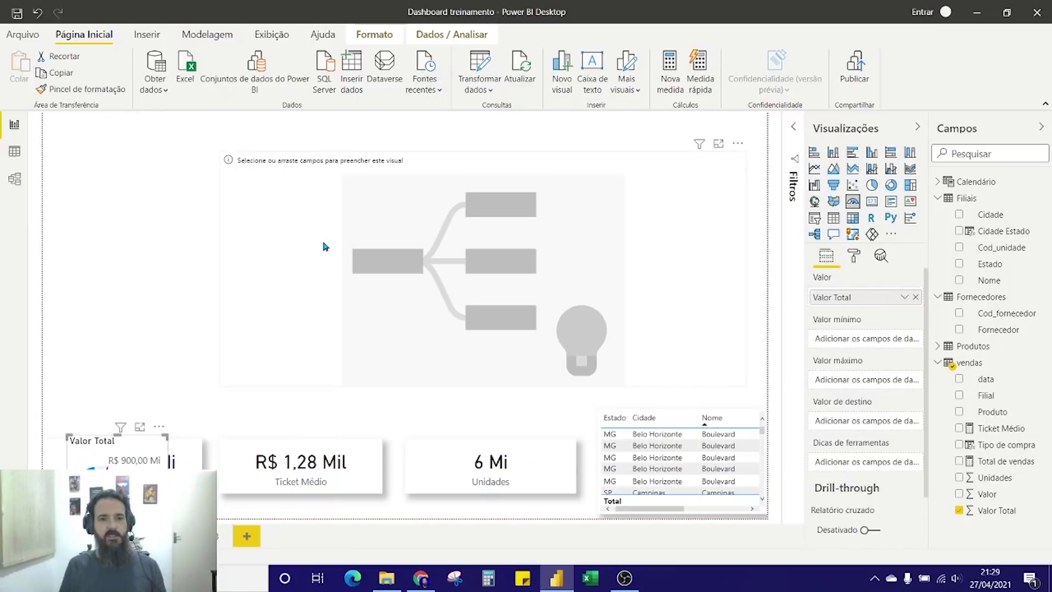
- Move the decomposition tree up, widen it across the page above the cards, and set Valor Total as the analysed value
click(323, 247)
drag(318, 270, 308, 252)
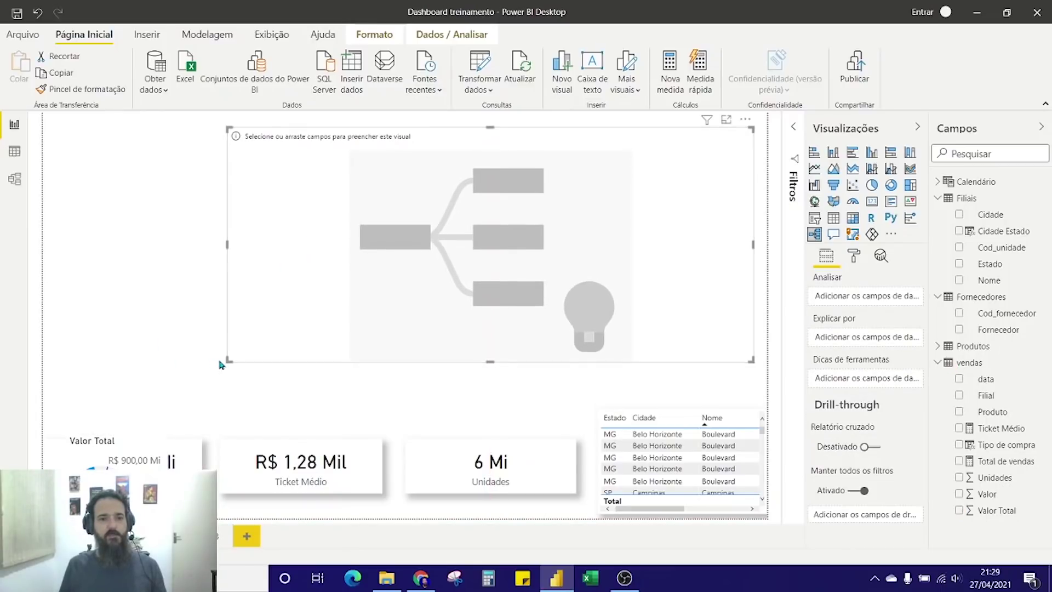
drag(225, 361, 81, 380)
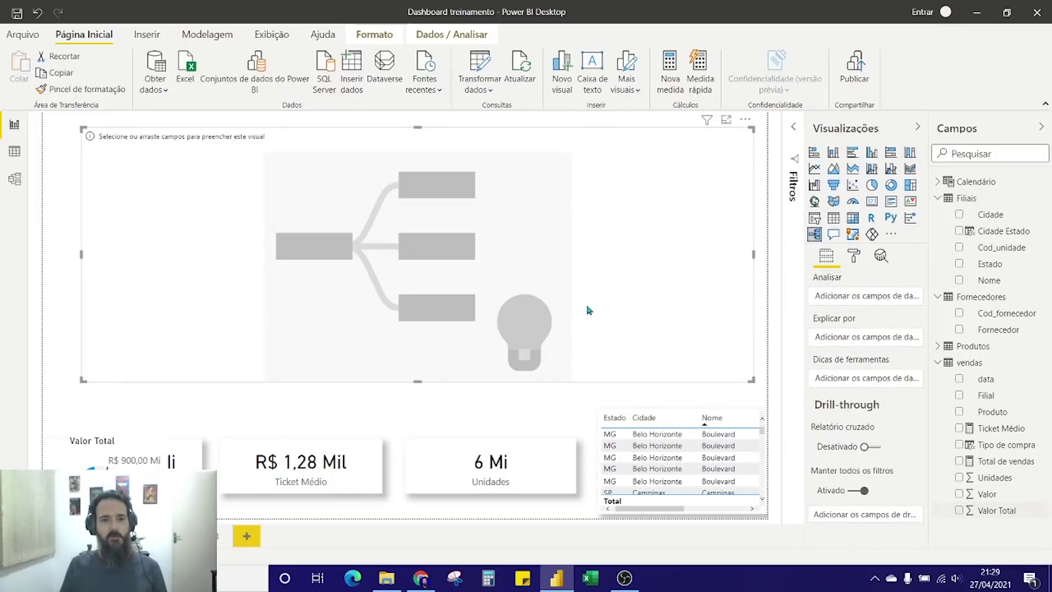
click(959, 510)
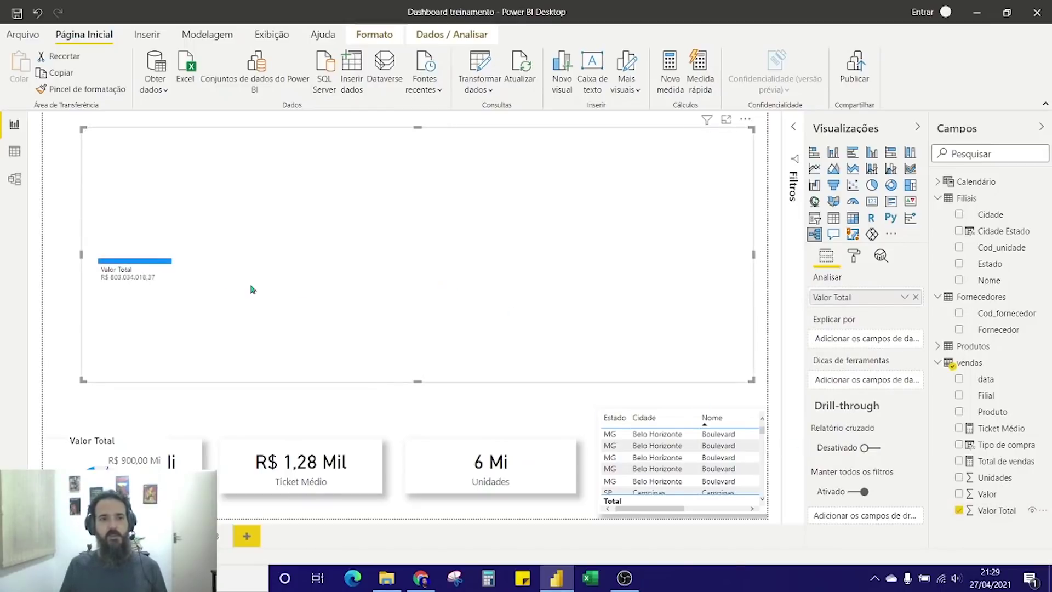
mouse_move(122, 282)
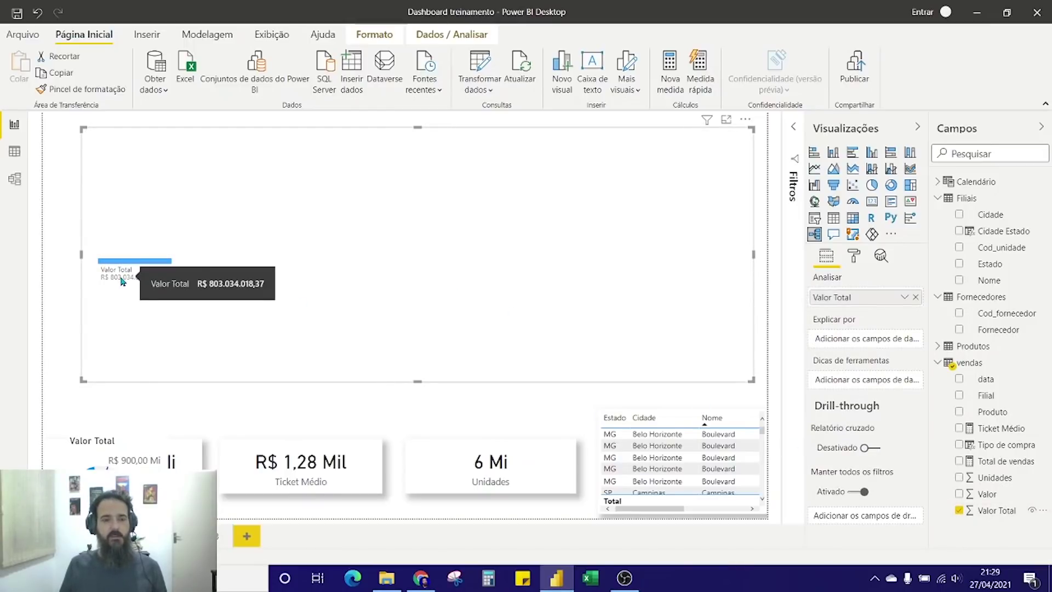
- Set the text size of the decomposition tree's category labels to 14 pt
click(853, 255)
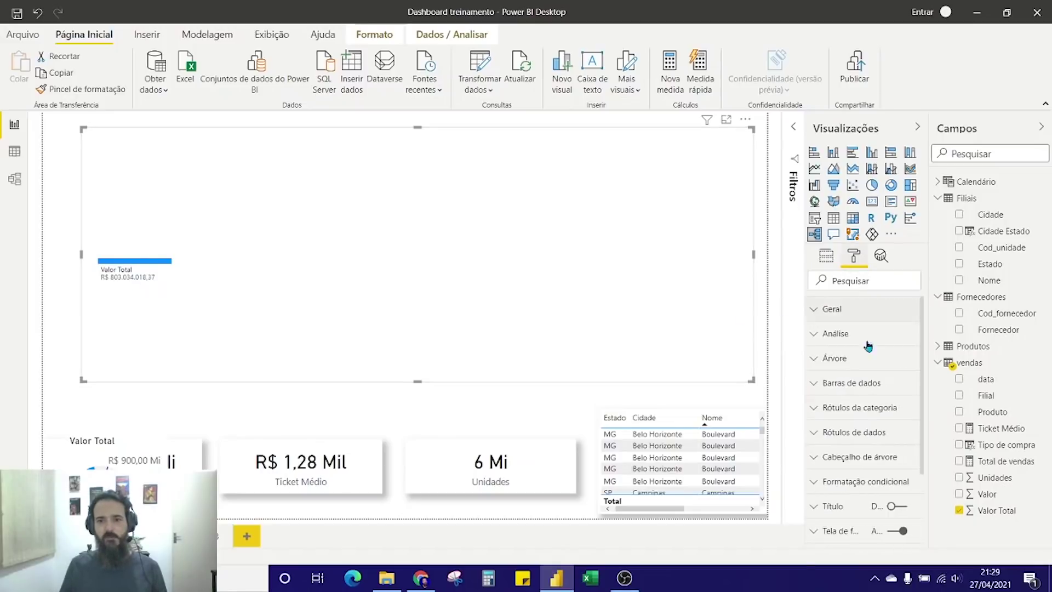
click(822, 410)
scroll(838, 406, down, 3)
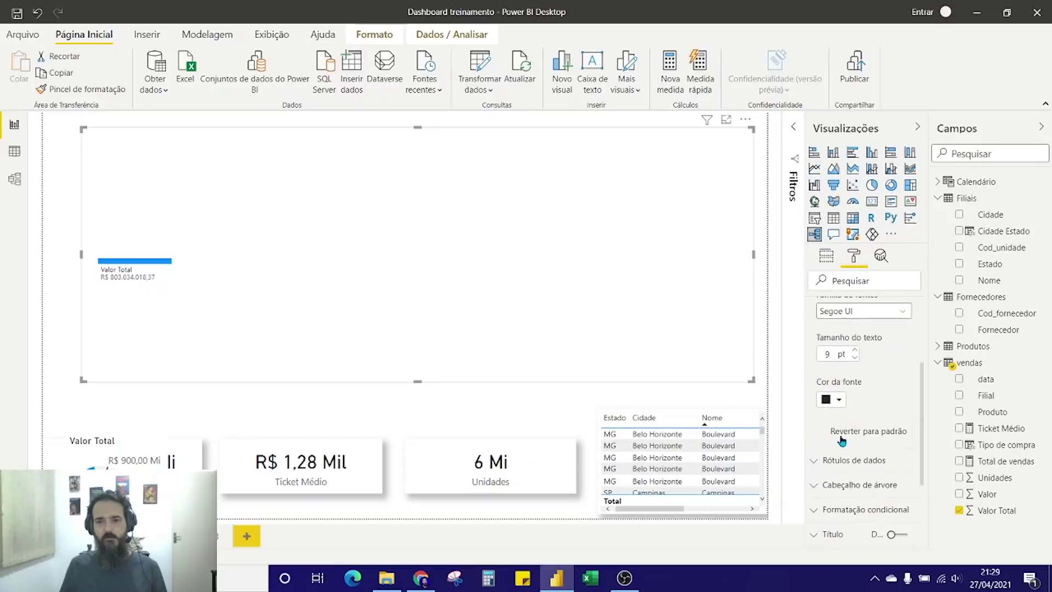
click(853, 351)
click(853, 351)
click(853, 351)
click(853, 350)
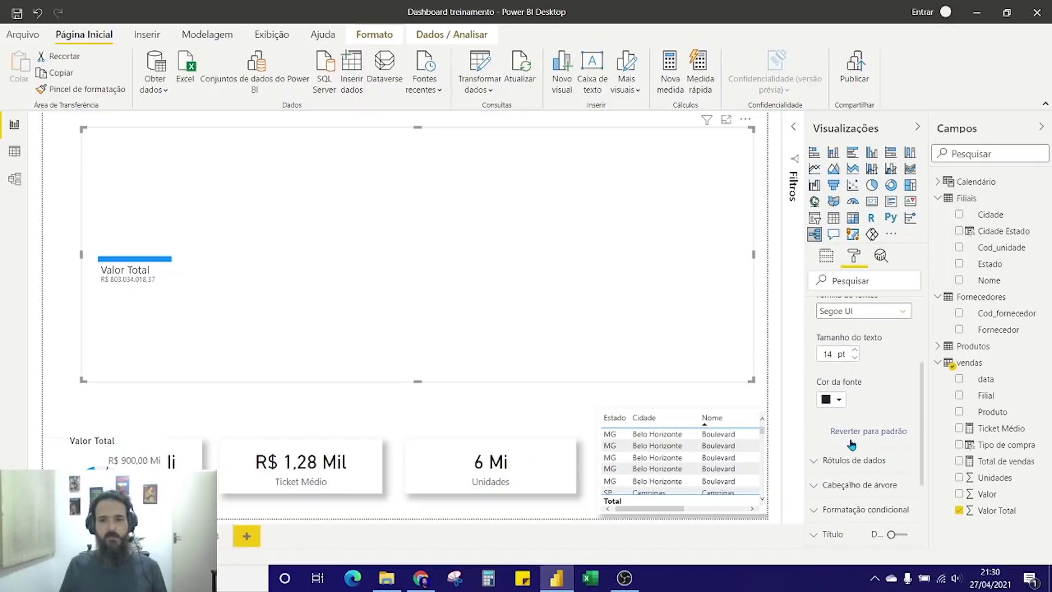
- Set the text size of the decomposition tree's data labels to 15 pt
click(819, 459)
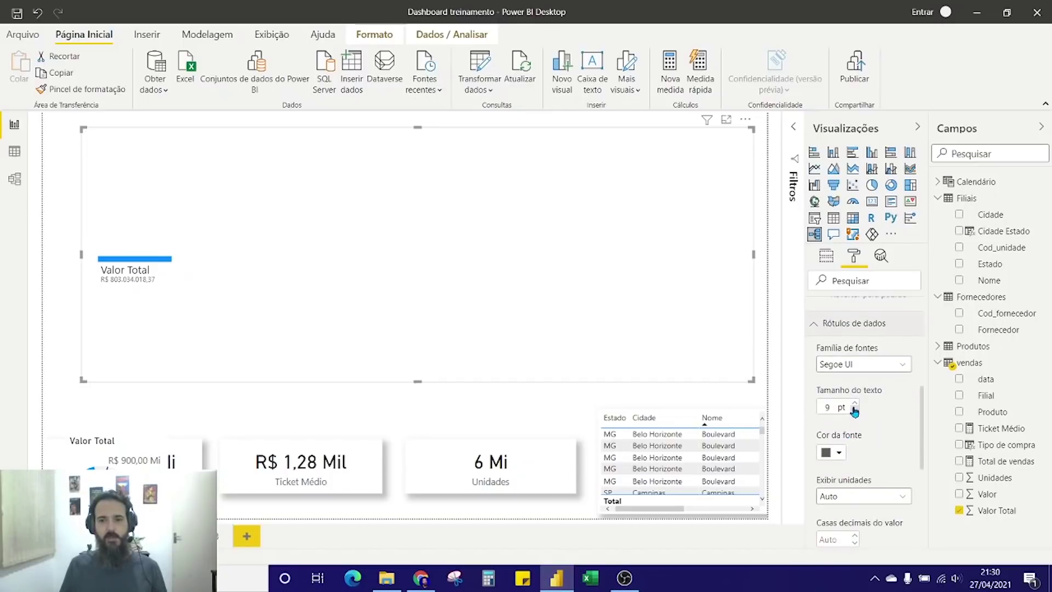
click(855, 403)
click(855, 403)
click(855, 403)
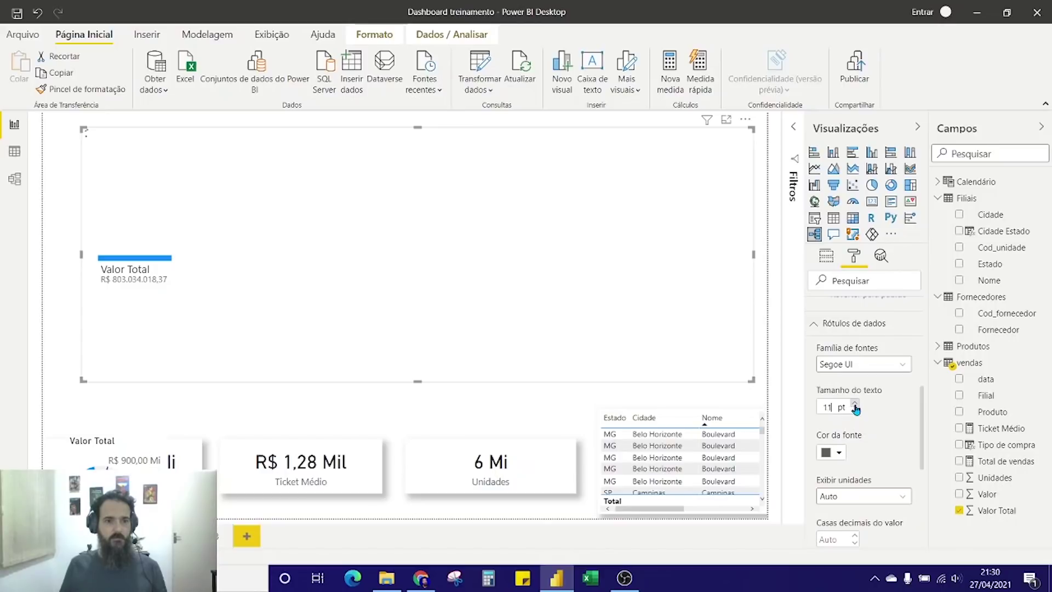
click(855, 403)
click(855, 403)
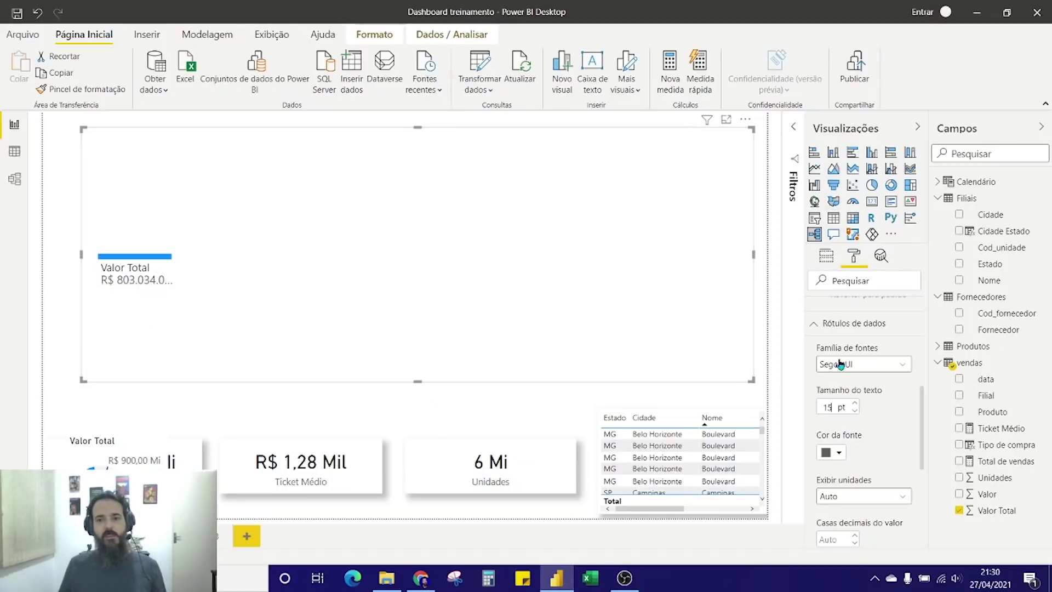
scroll(867, 369, up, 5)
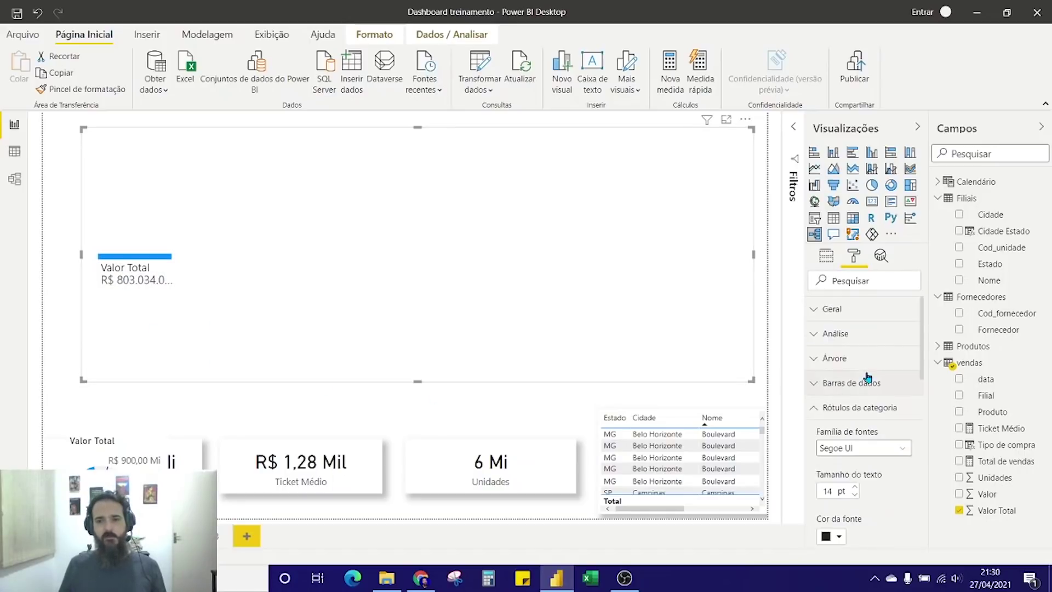
- Add Estado as the tree's explanatory field (Explicar por) and split Valor Total by Estado
click(827, 262)
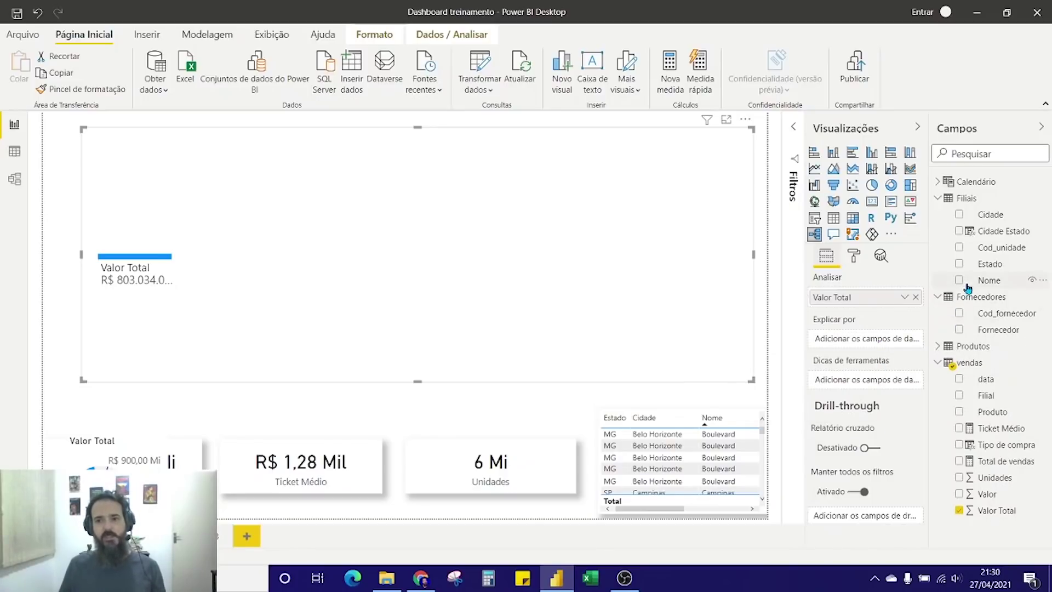
drag(961, 268, 859, 344)
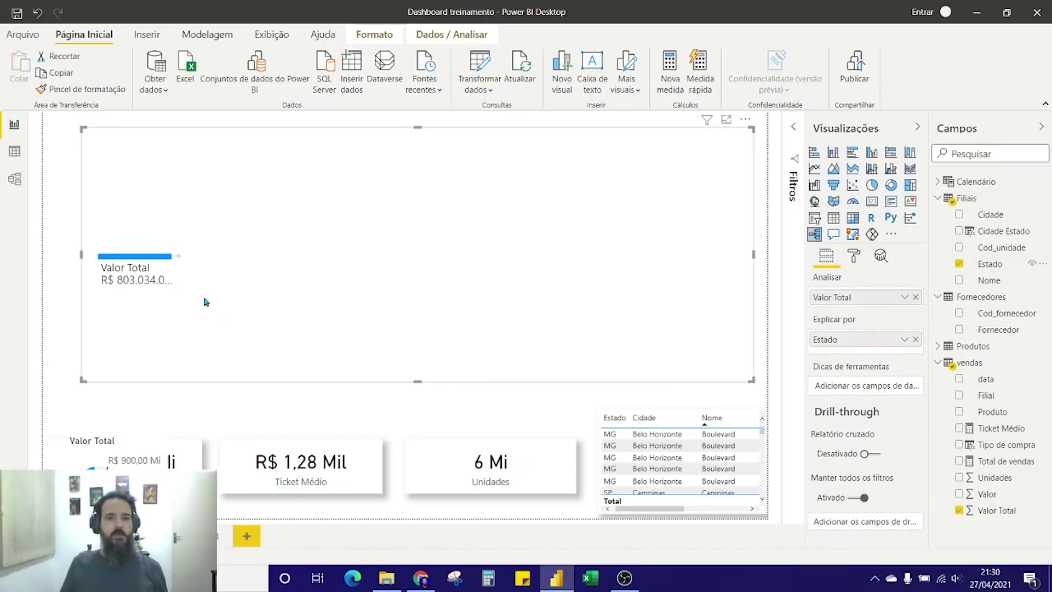
click(178, 259)
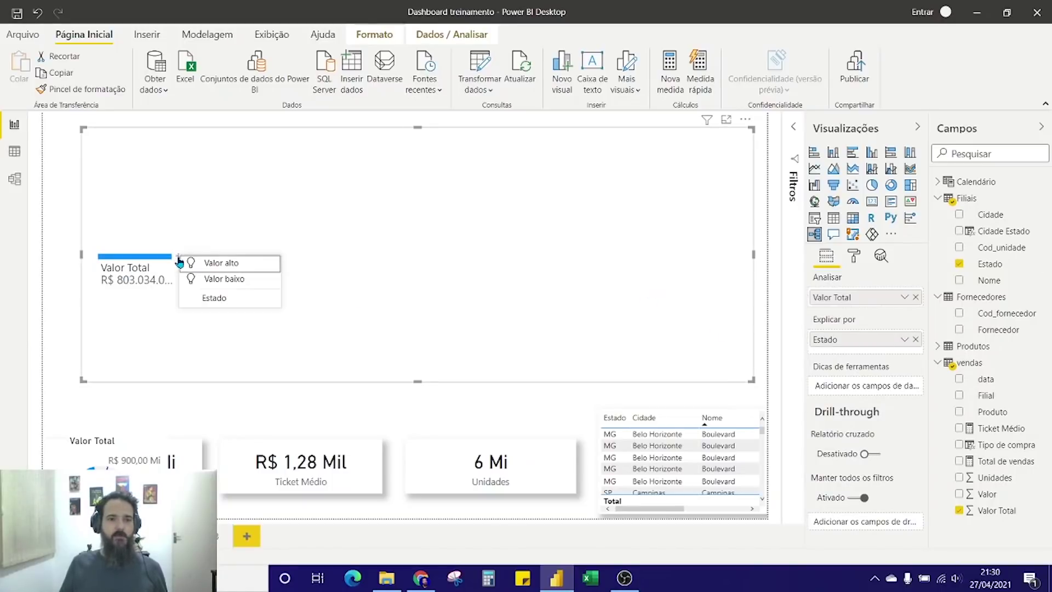
click(209, 299)
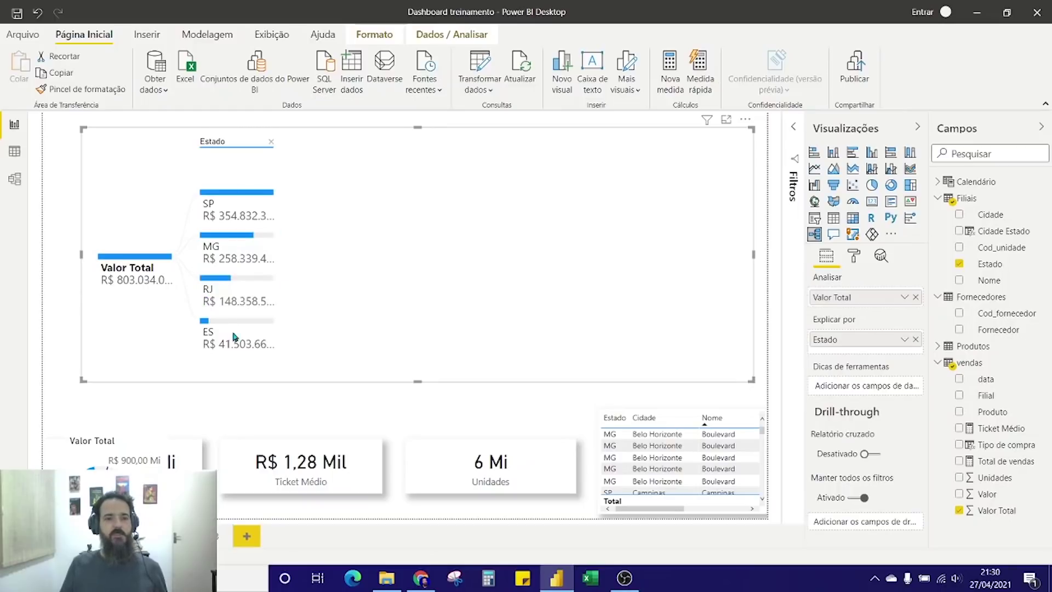
mouse_move(235, 344)
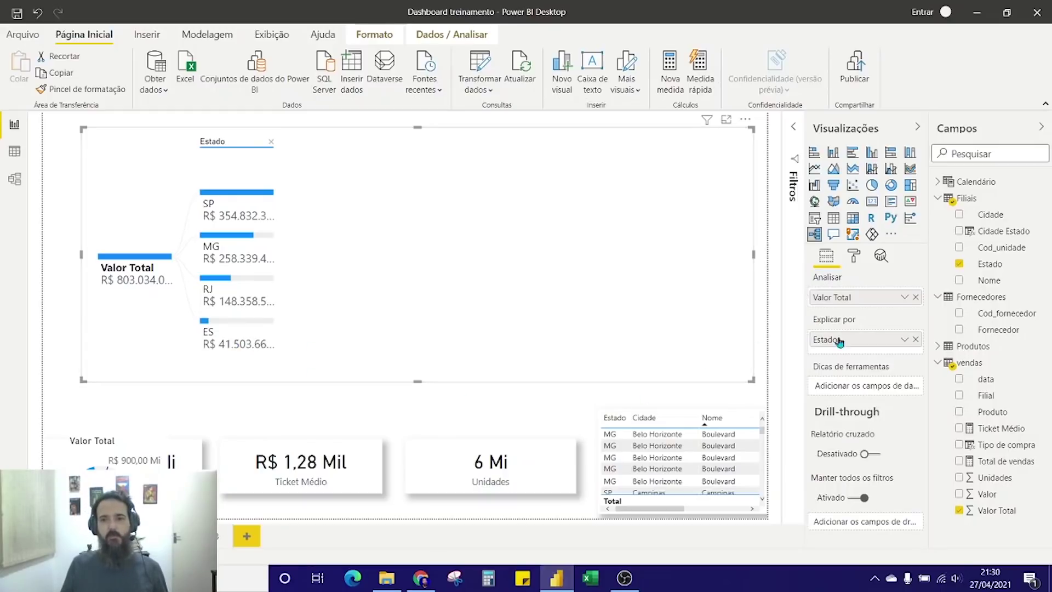
- Add Cidade, Nome, Fornecedor, Segmento and Categoria after Estado as the tree's explanatory fields
drag(992, 218, 874, 364)
drag(989, 283, 865, 368)
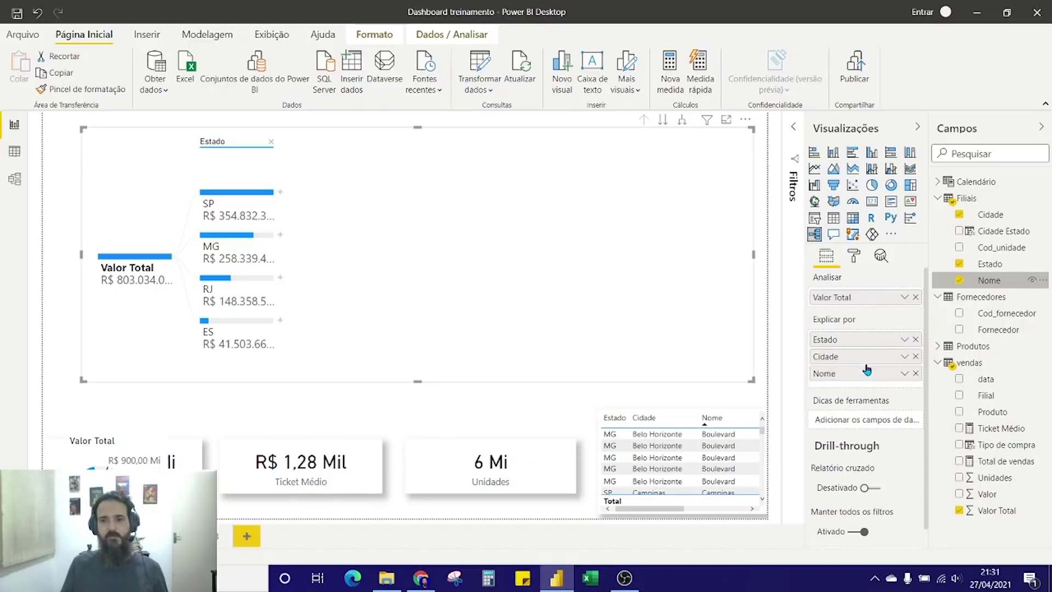
drag(996, 332, 883, 386)
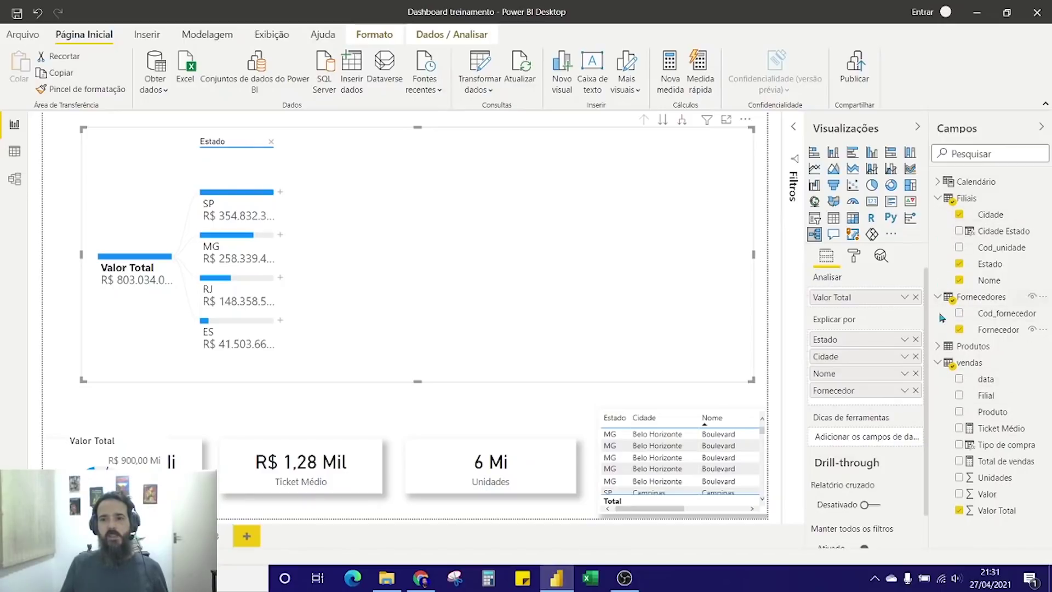
click(938, 348)
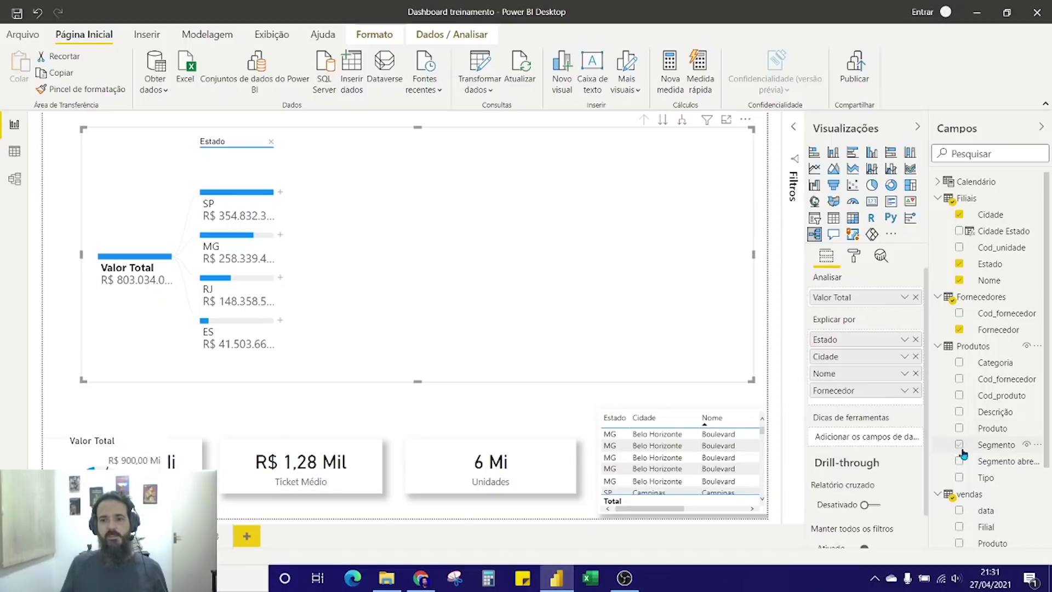
drag(983, 446, 854, 400)
drag(990, 363, 861, 420)
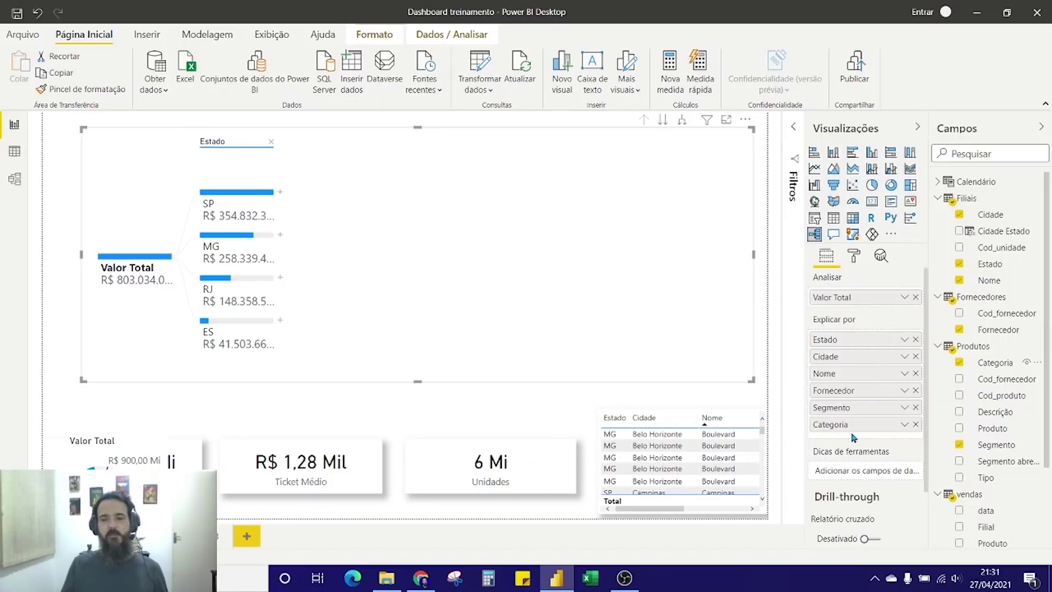
- Remove the Estado level from the tree and split Valor Total by Estado again
click(271, 142)
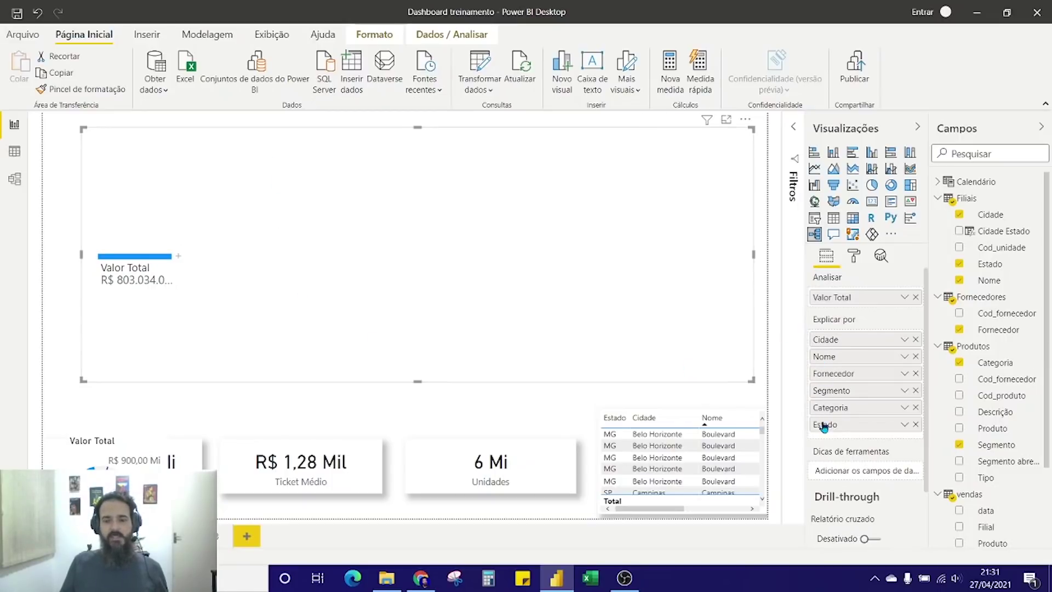
click(179, 260)
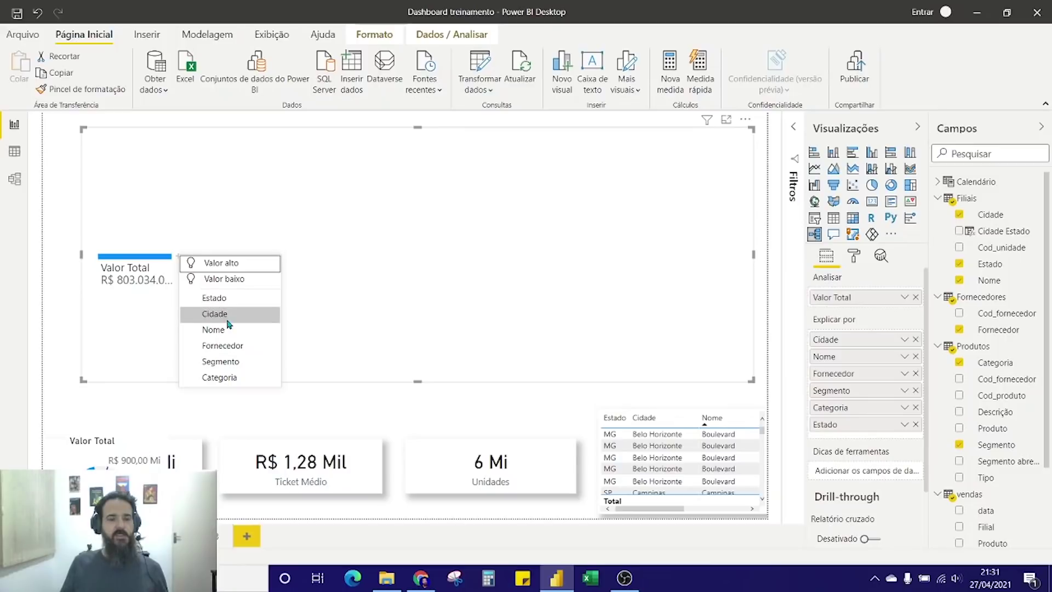
click(237, 302)
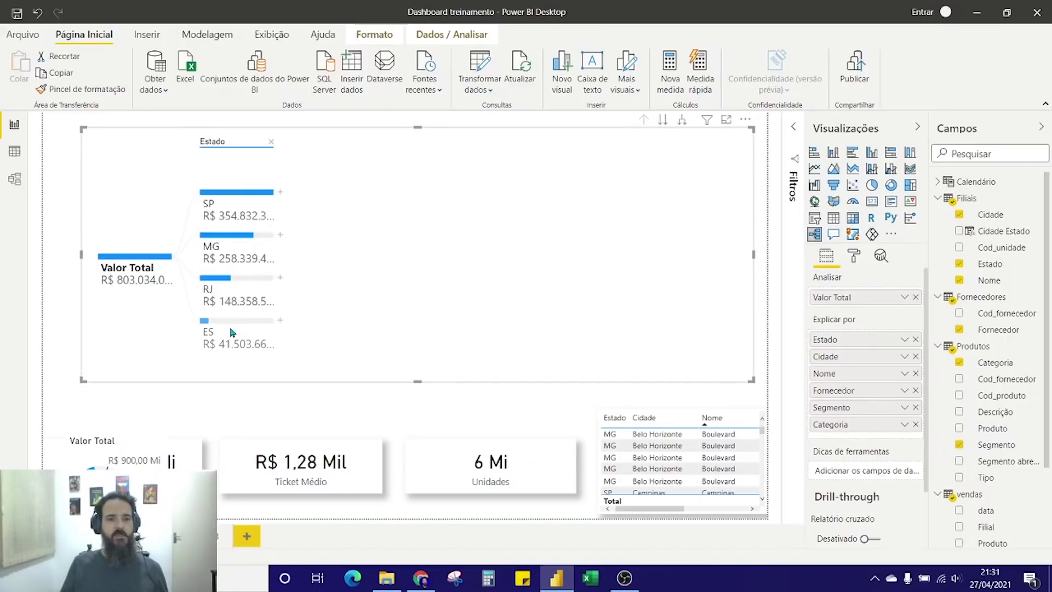
- Split SP by Fornecedor, view the same breakdown for MG, RJ and ES, and remove the Fornecedor level
click(280, 194)
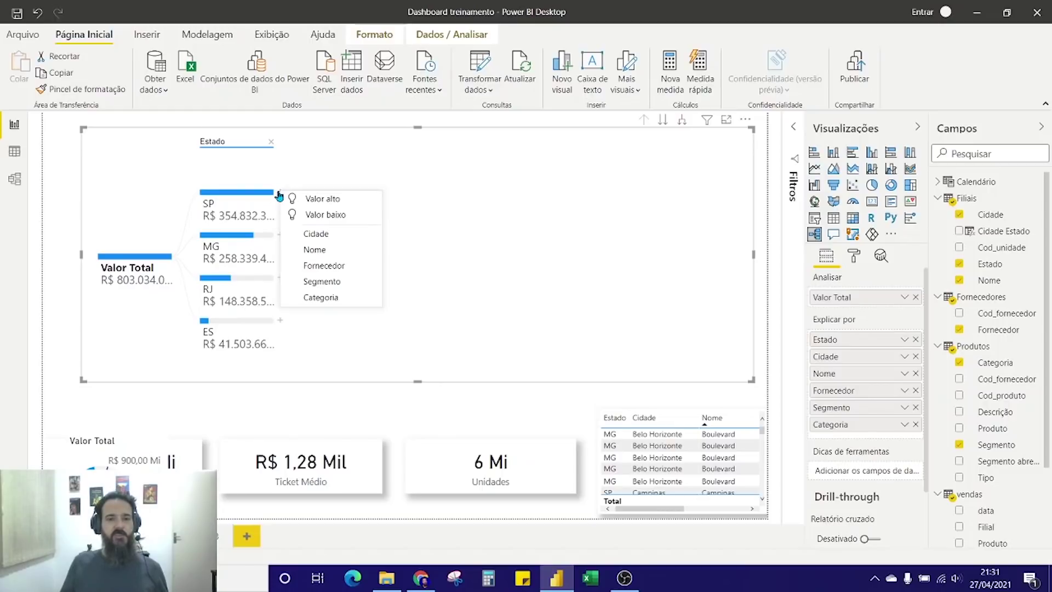
click(311, 266)
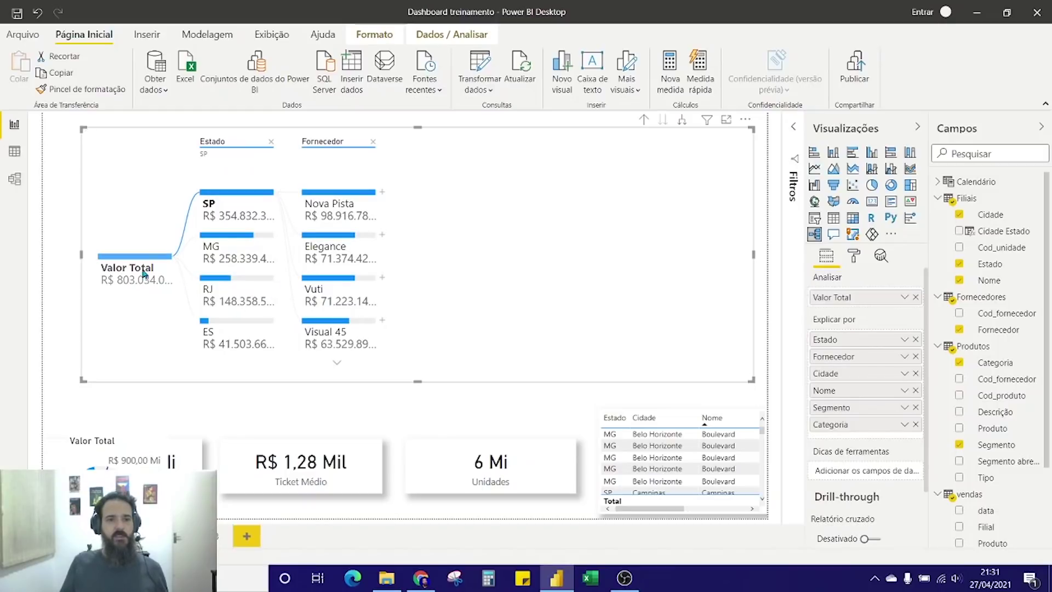
mouse_move(274, 194)
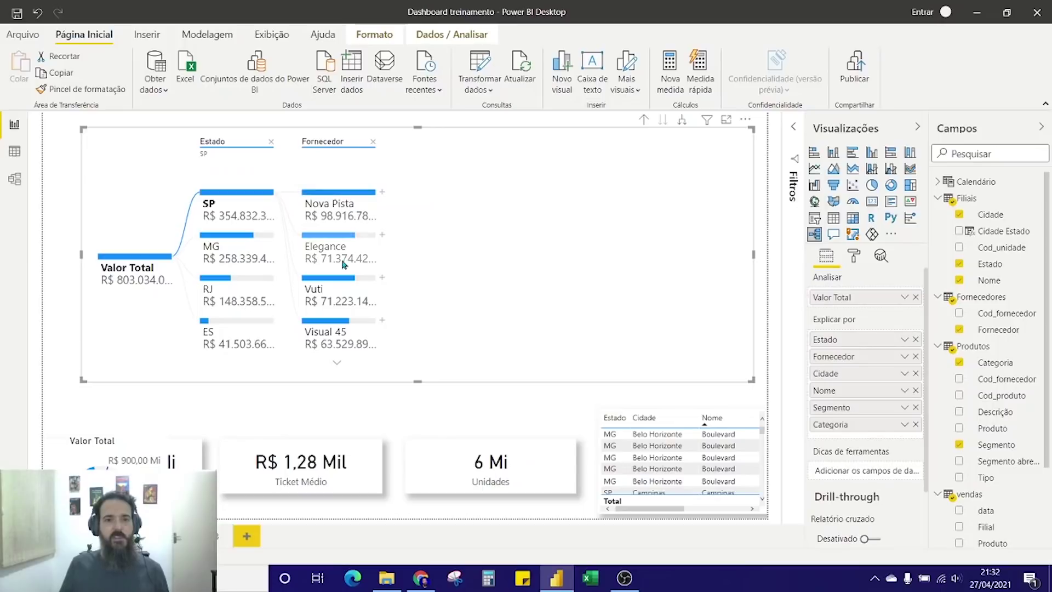
click(246, 251)
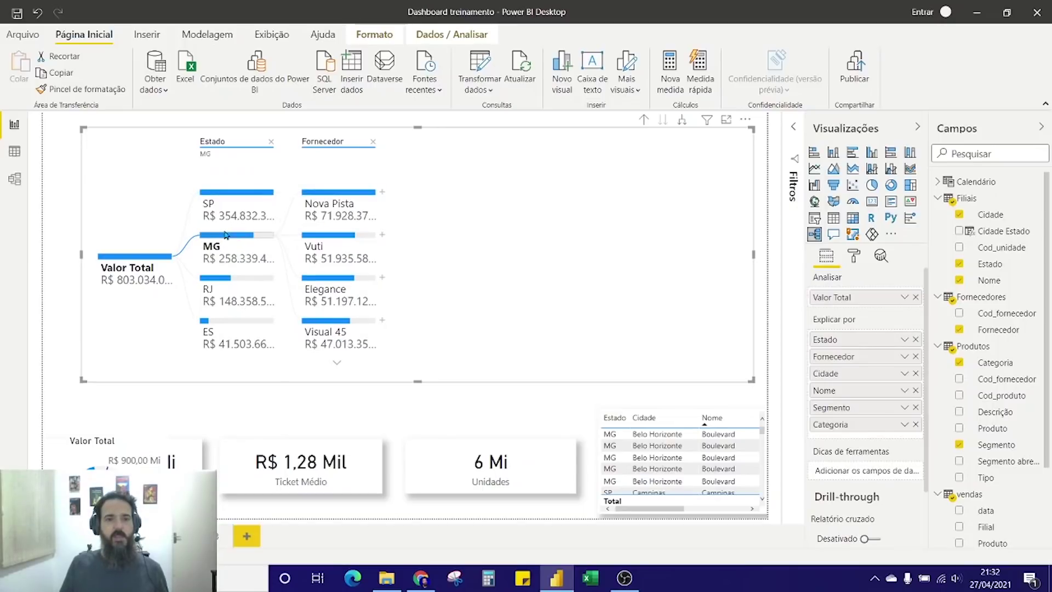
click(244, 292)
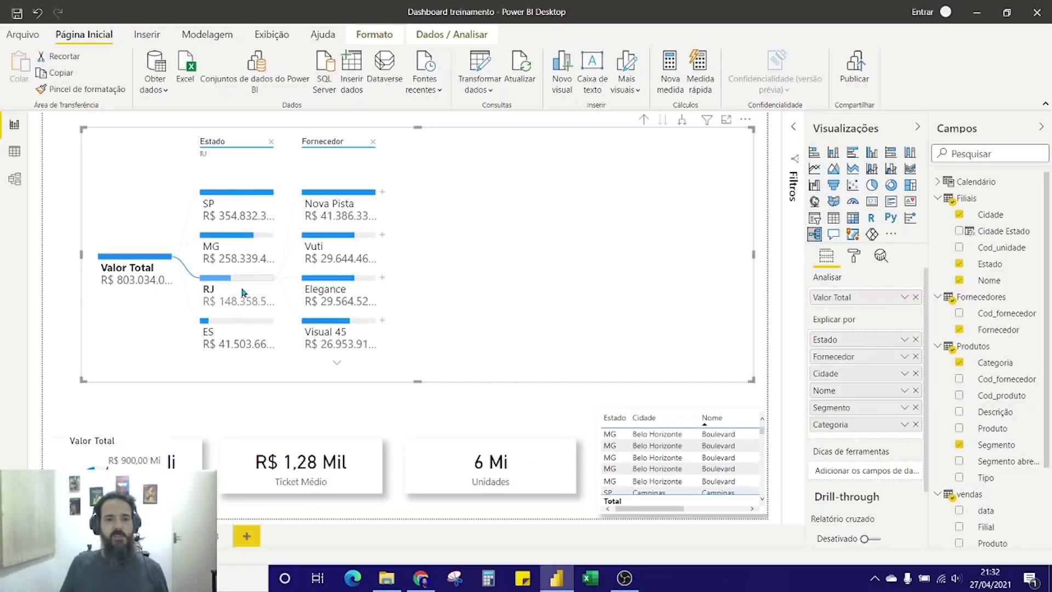
click(227, 336)
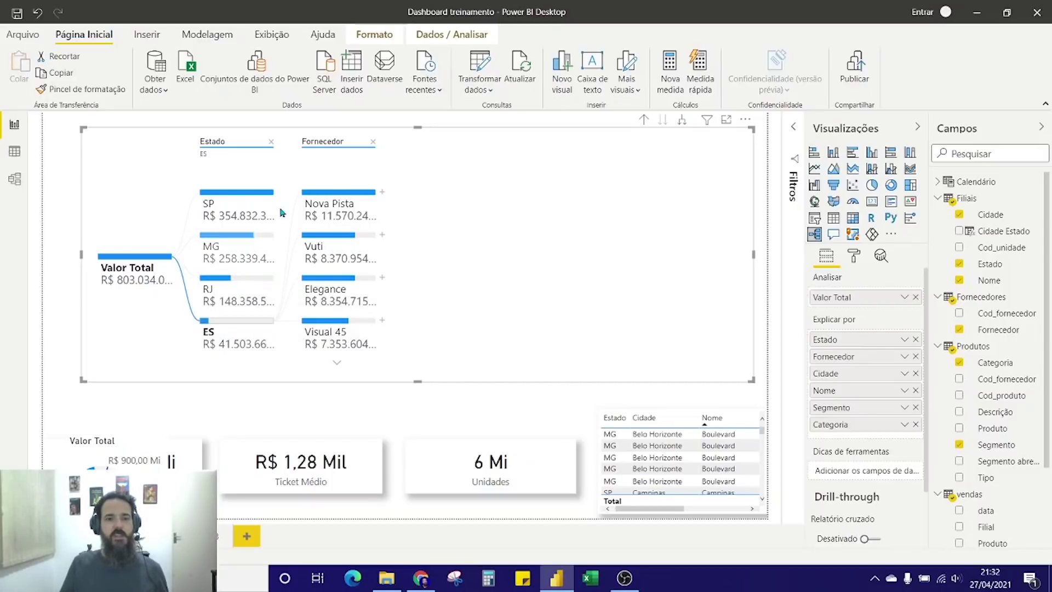
click(374, 143)
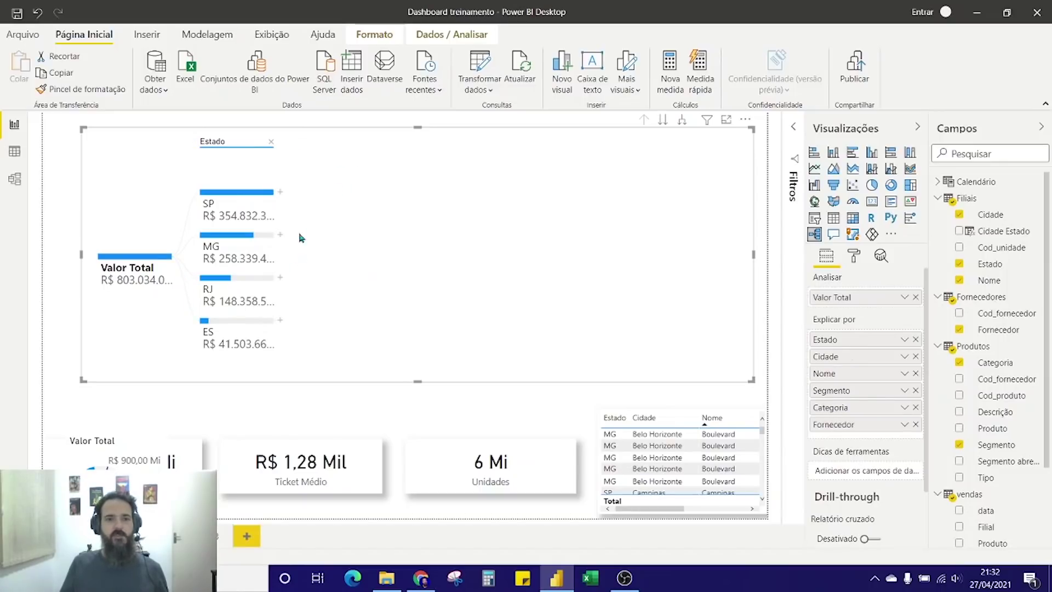
- Split SP by Categoria and remove that level from the tree
click(280, 192)
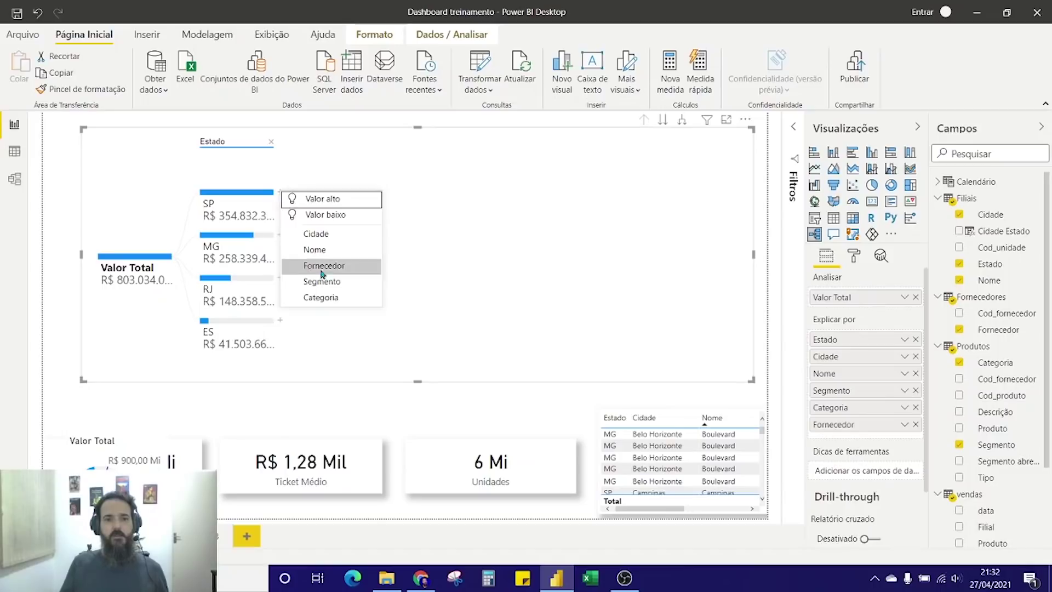
click(336, 300)
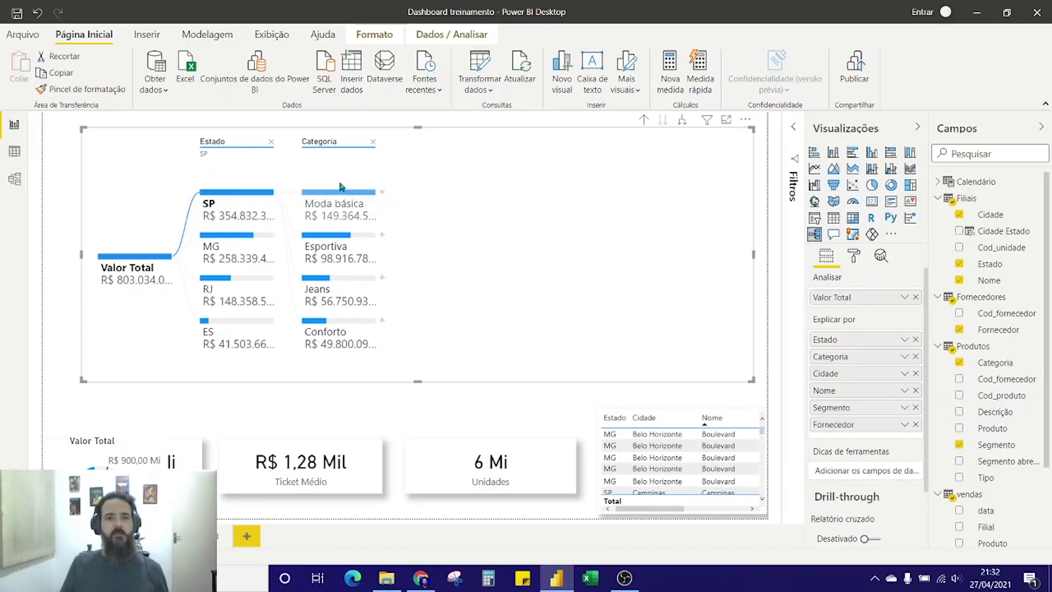
click(374, 144)
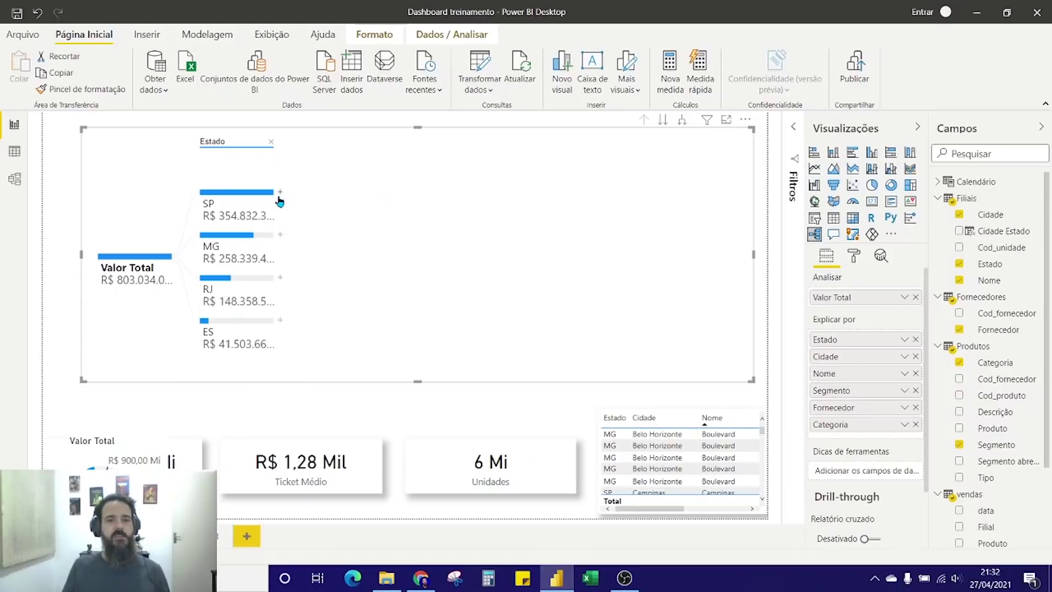
- Split SP by Cidade and the São Paulo city node by Fornecedor
click(280, 192)
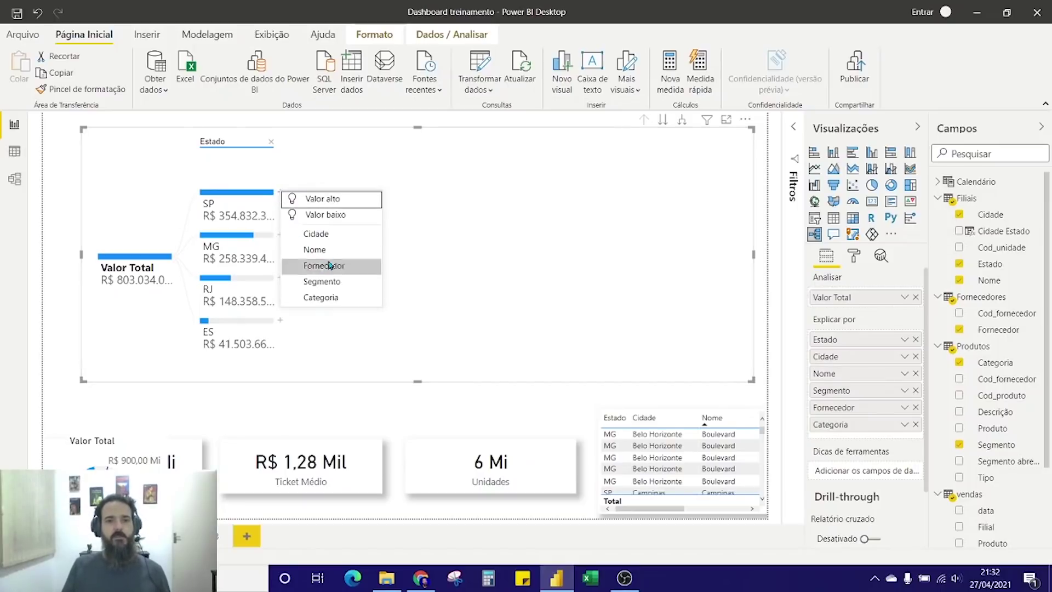
click(336, 236)
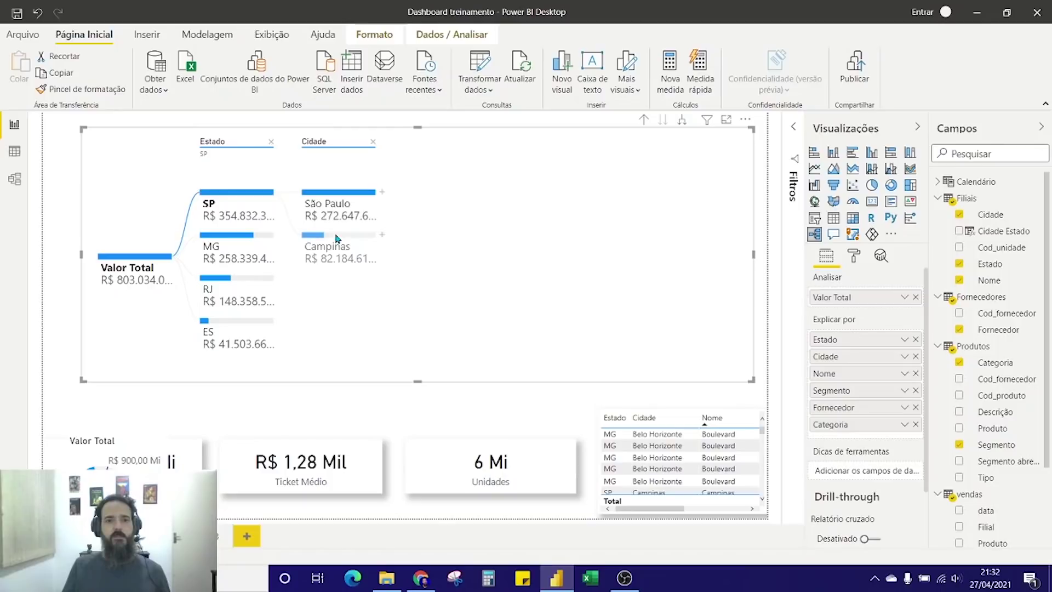
click(382, 195)
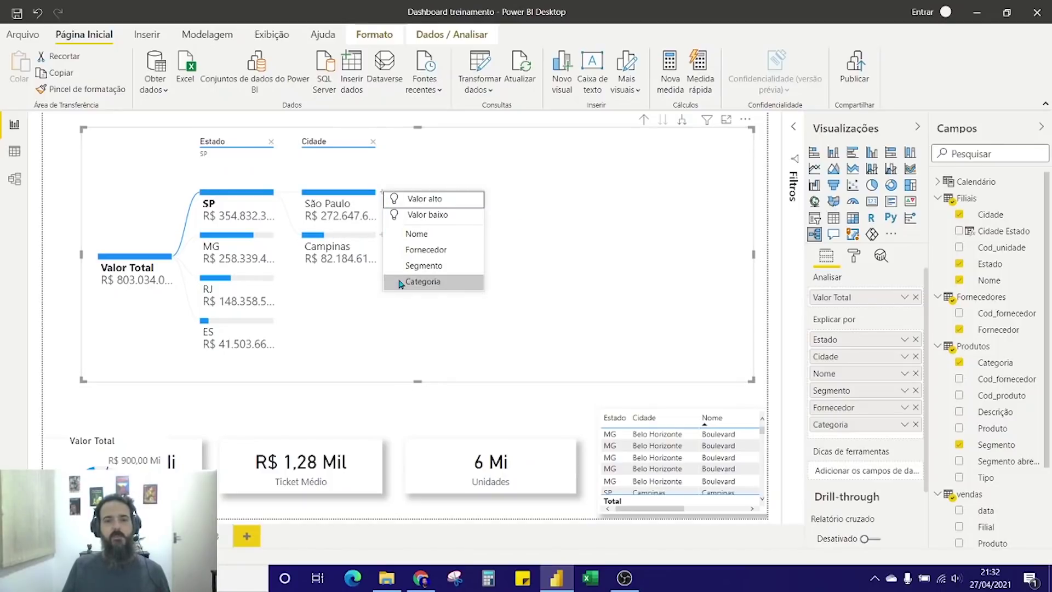
click(427, 251)
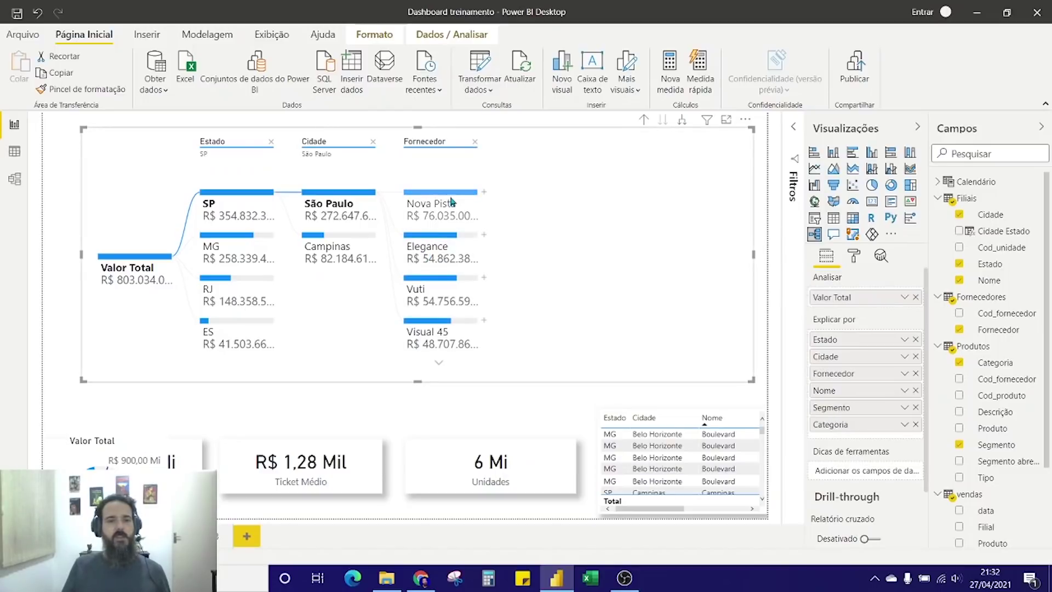
- Split the Nova Pista supplier by Categoria and switch the expanded branch to Elegance
click(485, 193)
click(509, 270)
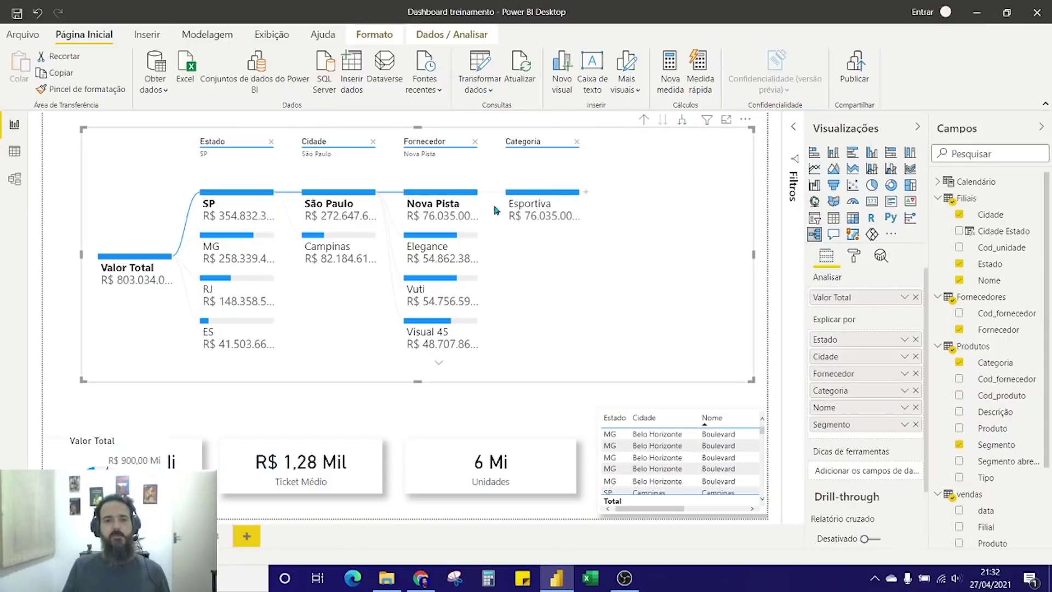
click(439, 246)
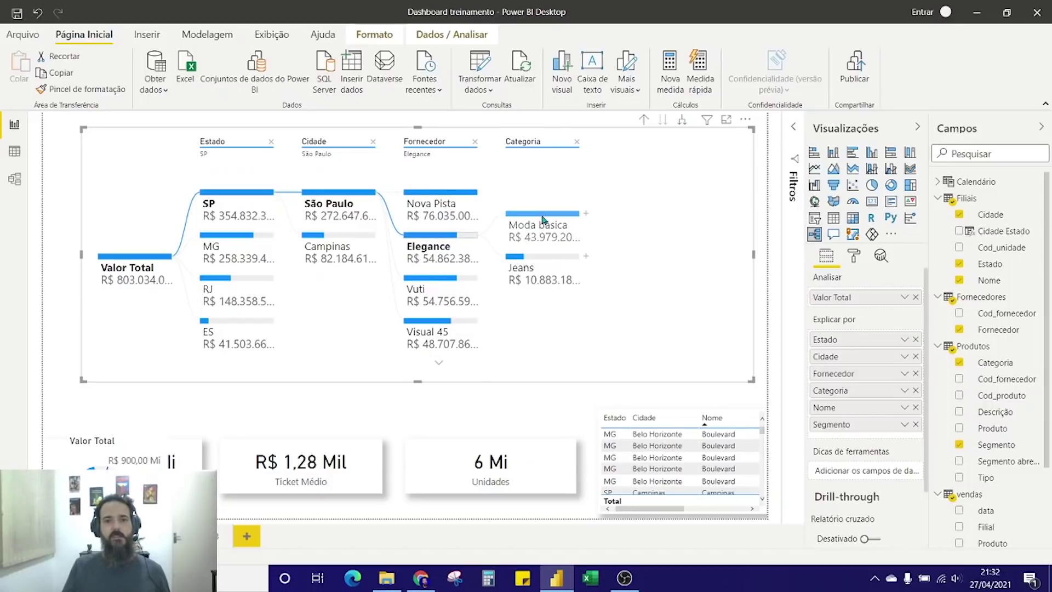
- Switch the decomposition tree's expanded supplier to Vuti, compare the city breakdowns of MG and RJ, and expand Belo Horizonte under MG
click(421, 295)
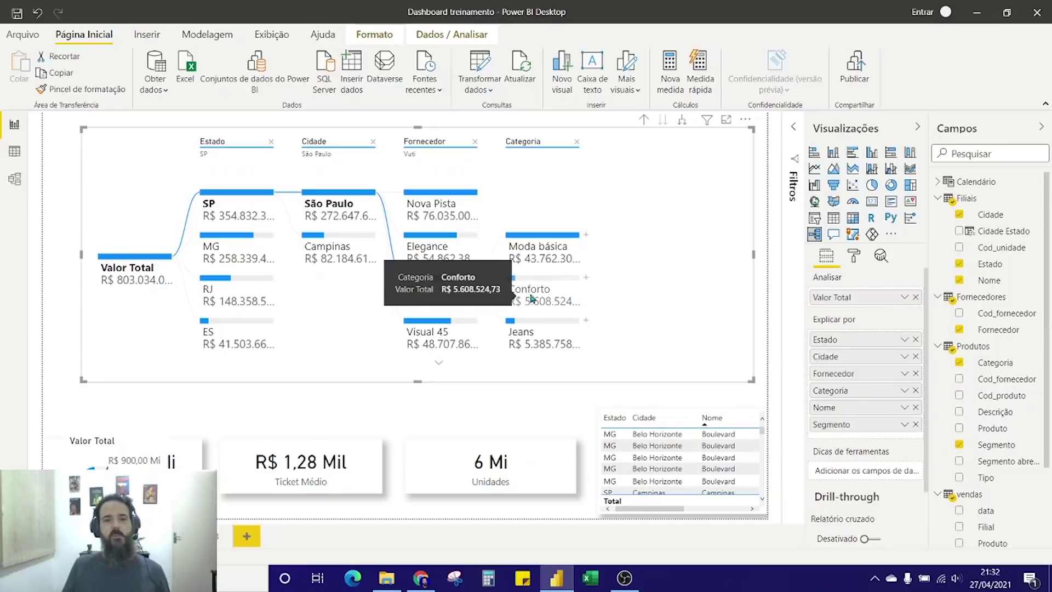
mouse_move(533, 300)
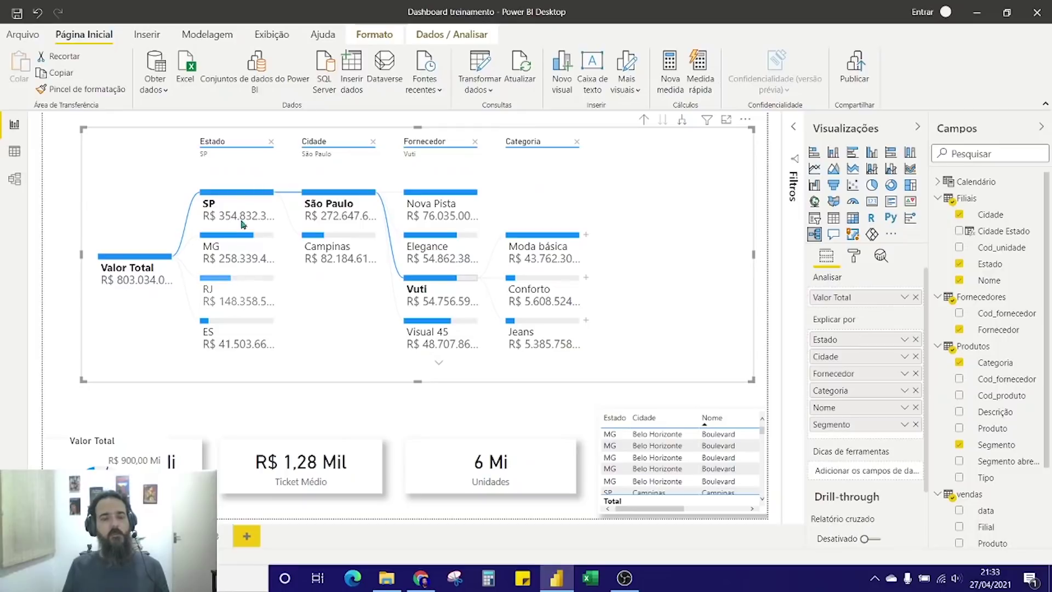
click(226, 244)
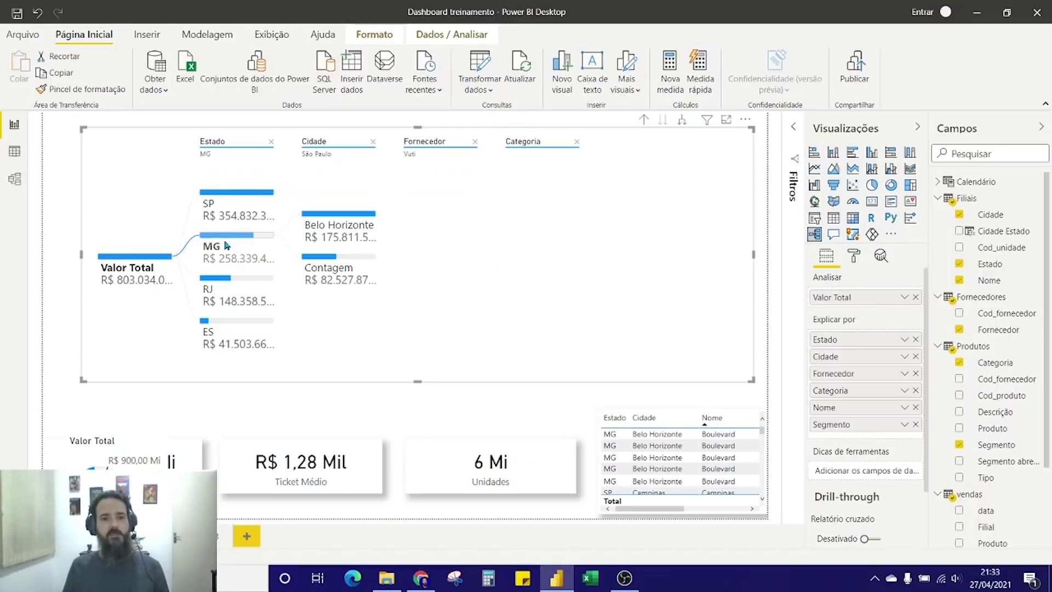
click(218, 282)
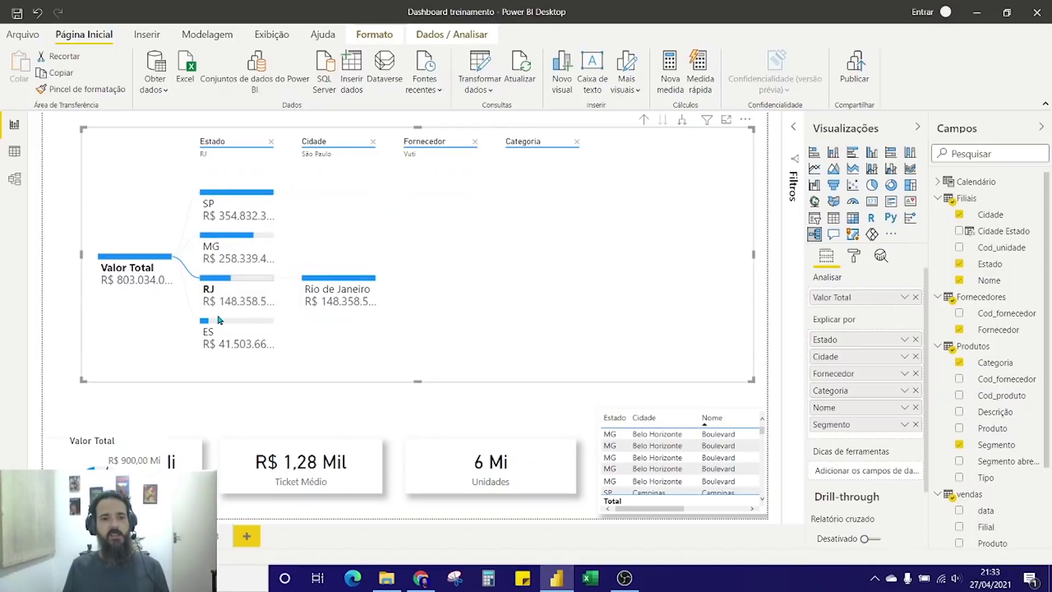
click(234, 239)
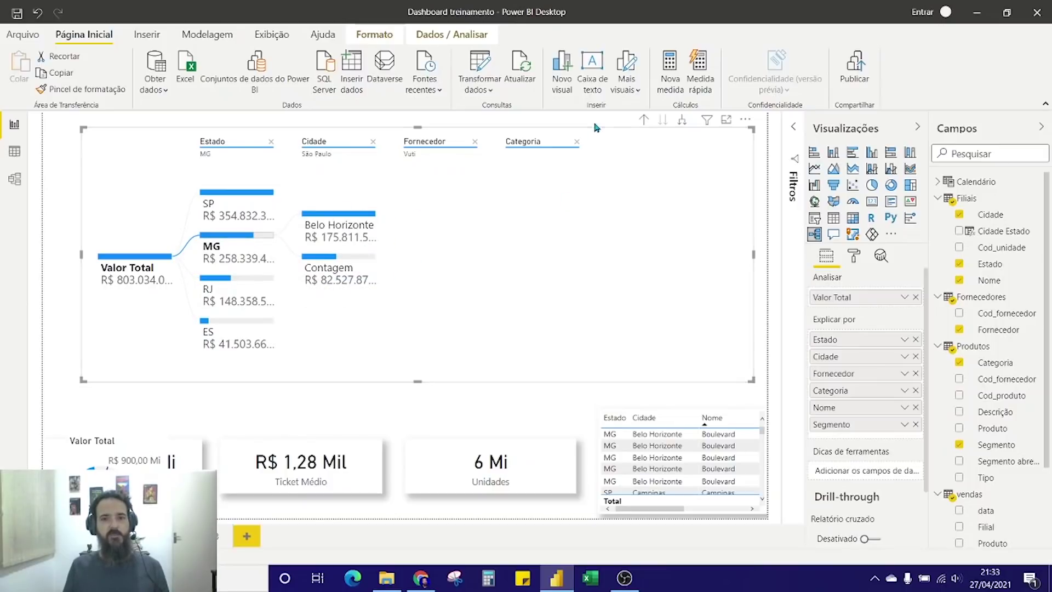
click(332, 214)
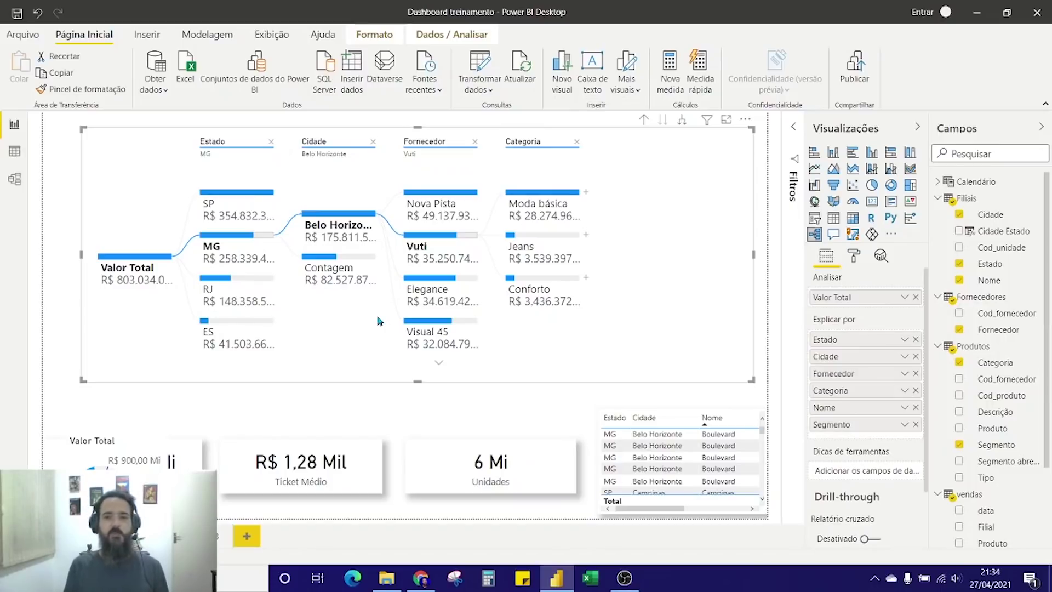
- Shrink the decomposition tree to a small box and move it just above the Valor Total gauge
mouse_move(751, 129)
mouse_down()
mouse_move(652, 180)
mouse_move(741, 132)
mouse_up()
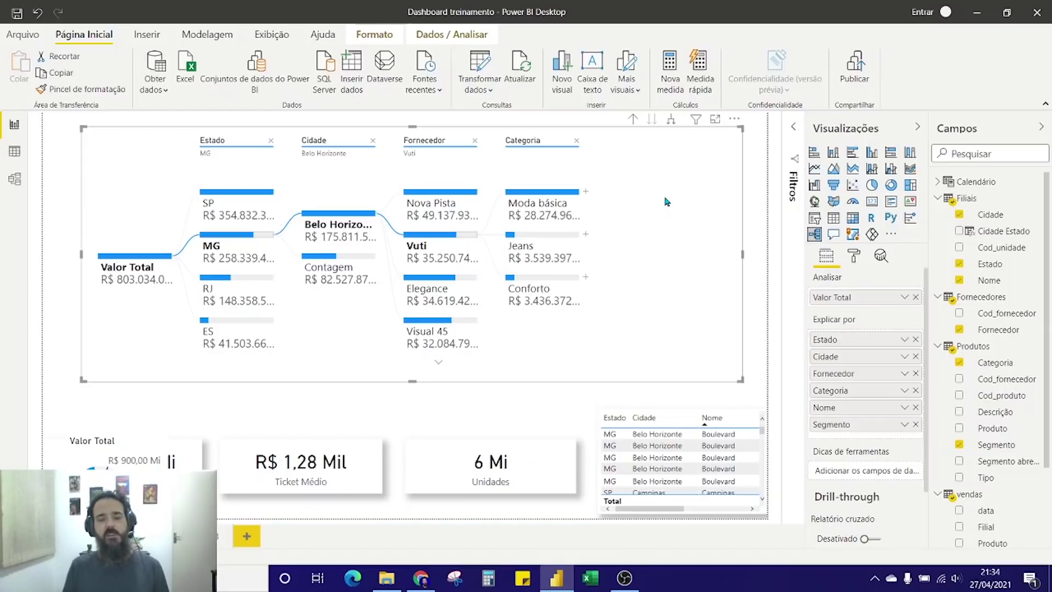
drag(741, 130, 265, 307)
drag(141, 336, 112, 358)
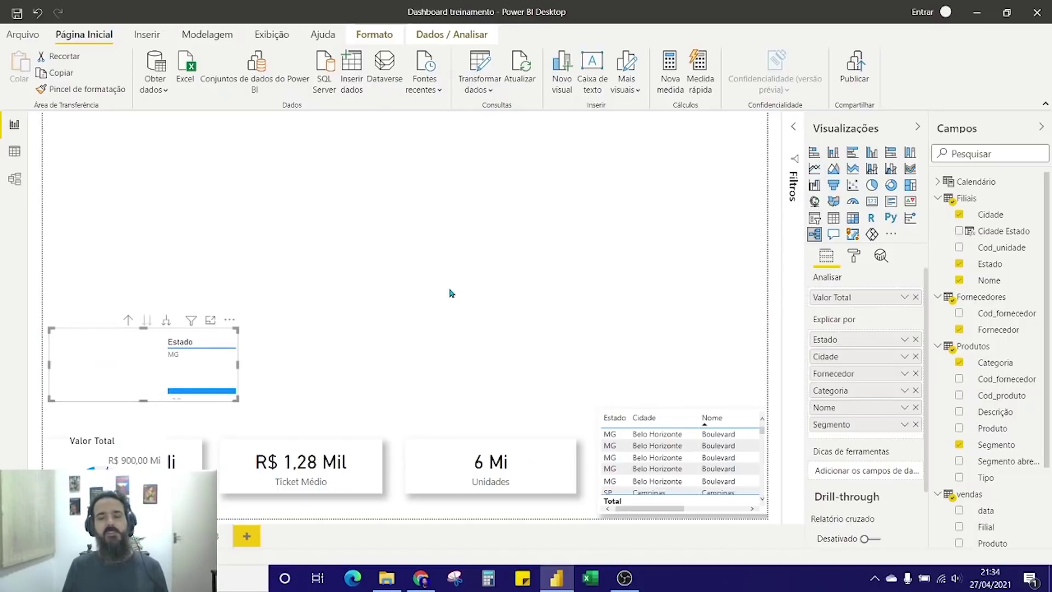
click(474, 245)
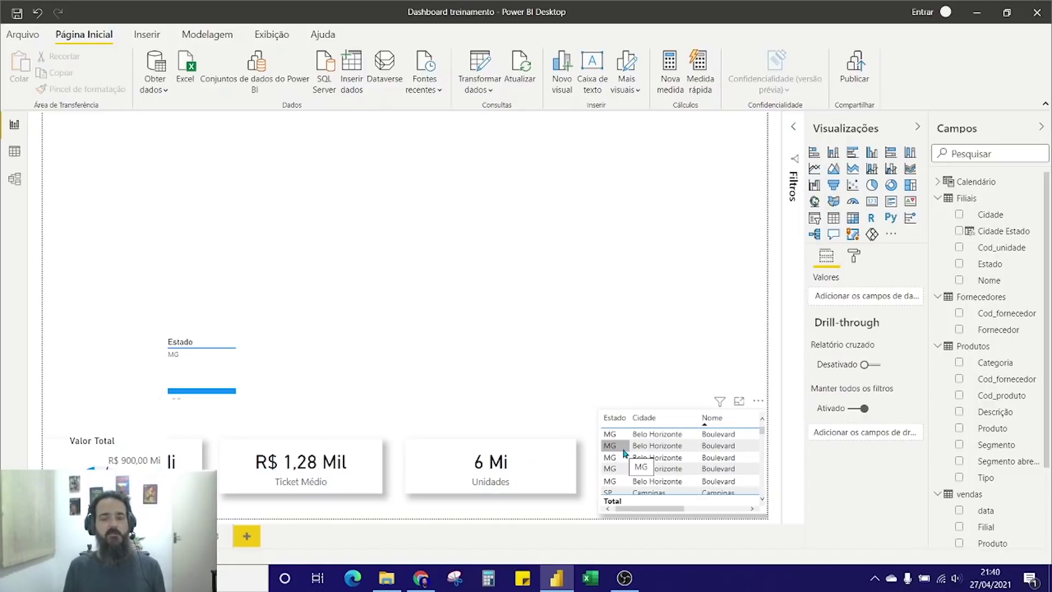
- Insert a Mapa visual, enlarge it, and place it in the empty upper middle area of the page
click(815, 204)
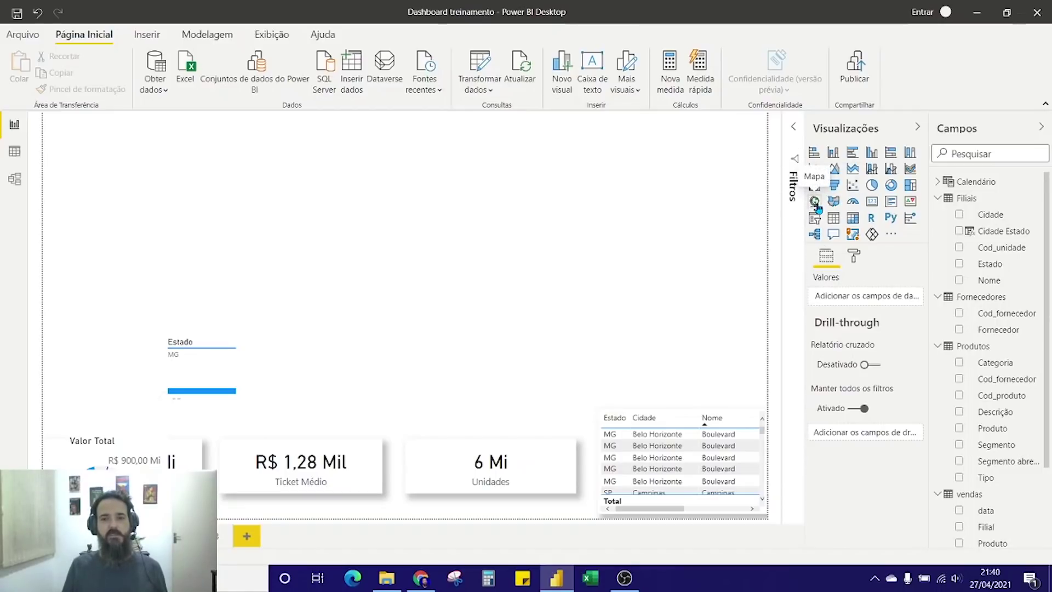
click(815, 202)
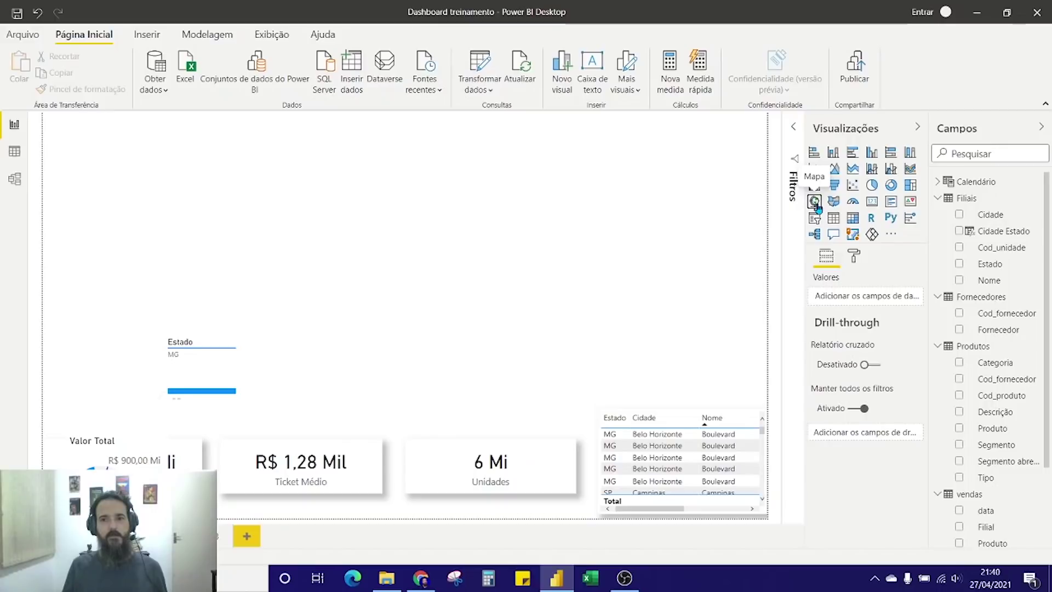
drag(209, 198, 616, 300)
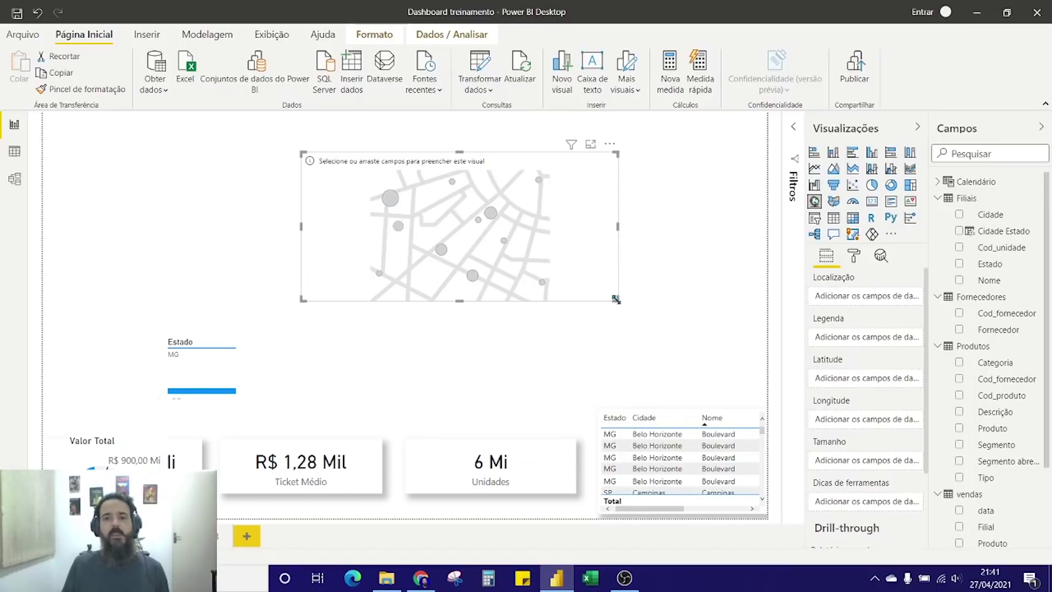
drag(475, 250, 517, 263)
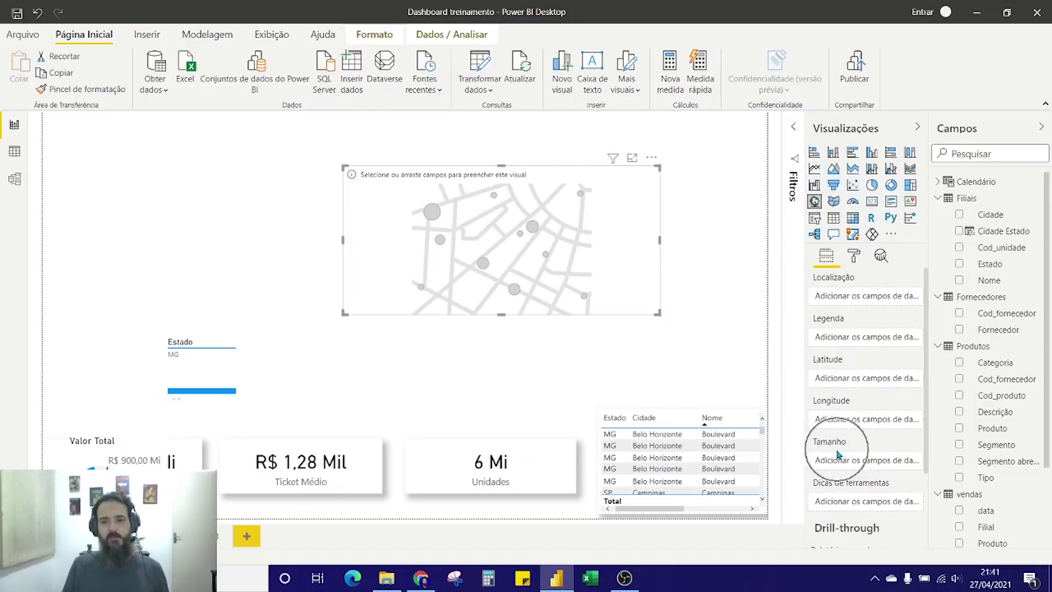
- Assign Valor Total from the vendas table as the map's bubble size (Tamanho)
scroll(1004, 501, down, 3)
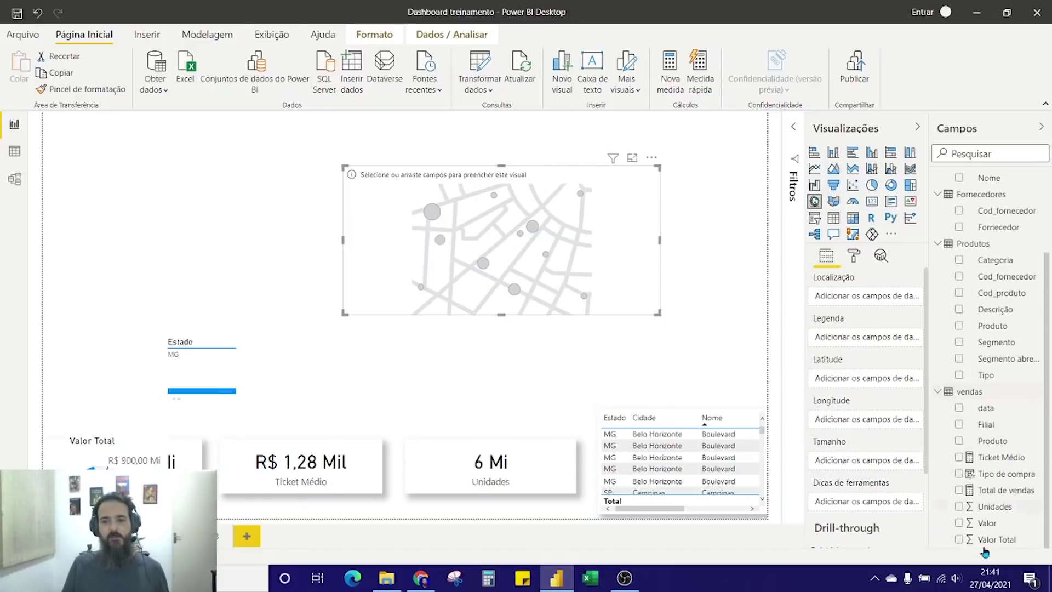
drag(986, 539, 858, 464)
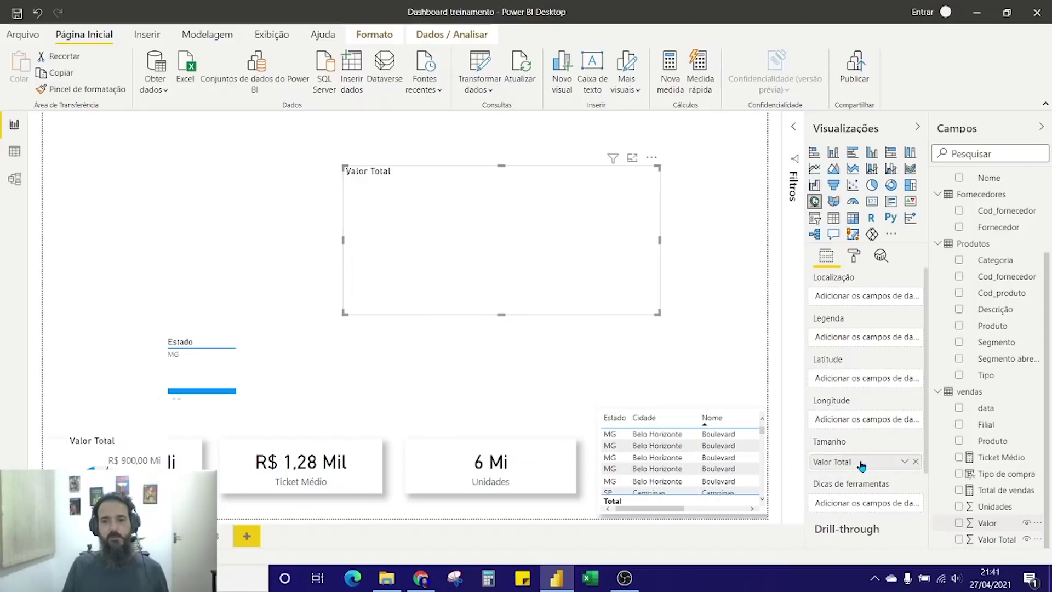
click(362, 305)
click(361, 306)
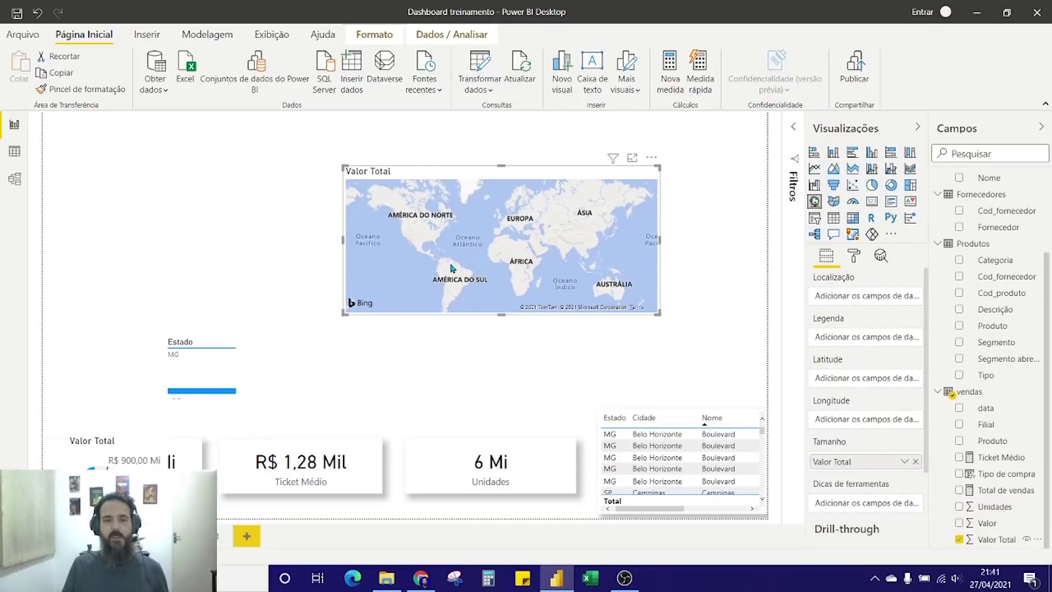
- Assign Cidade from the Filiais table as the map's Localização and enlarge the map toward its lower-left corner
click(850, 293)
click(838, 375)
click(841, 416)
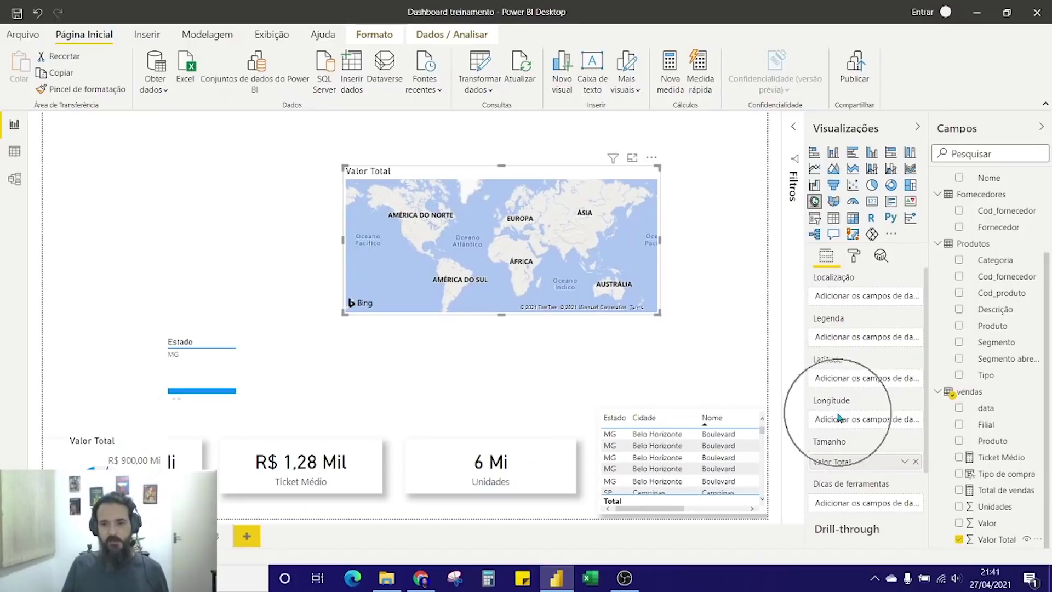
click(841, 384)
click(843, 297)
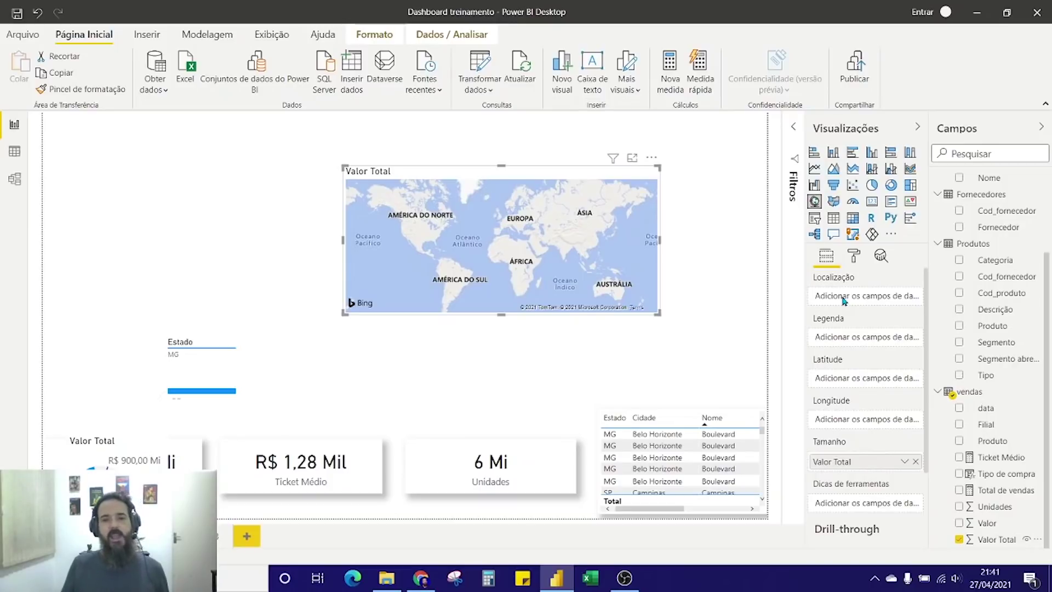
scroll(977, 298, up, 2)
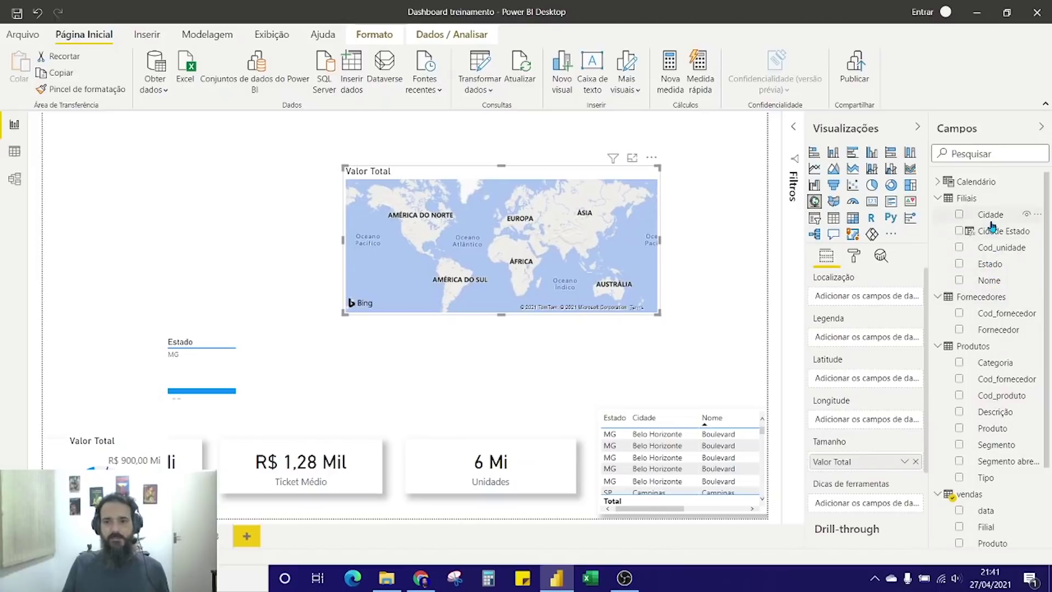
drag(993, 221, 869, 300)
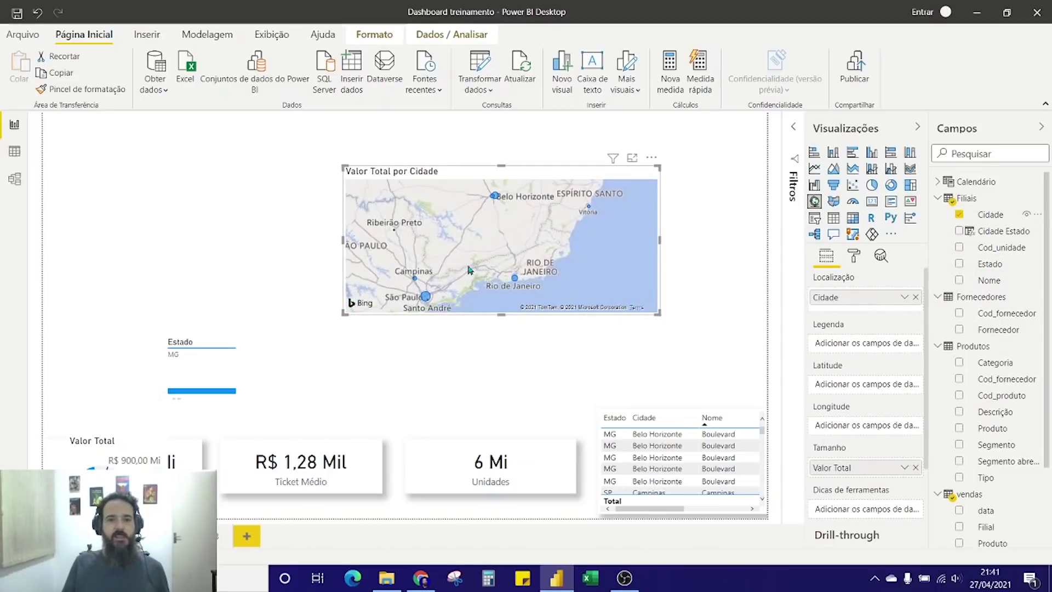
drag(345, 313, 234, 363)
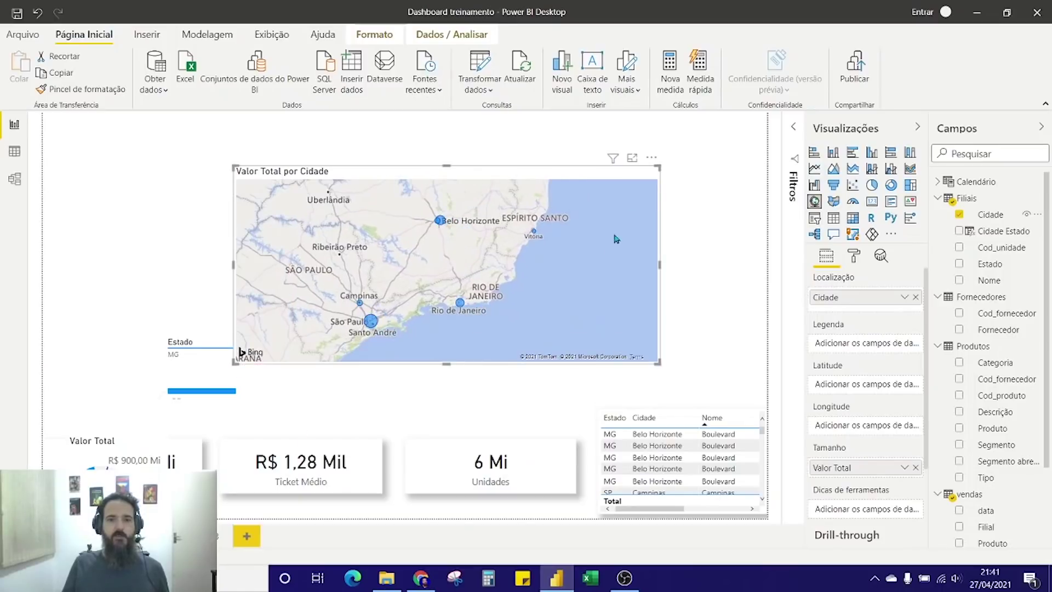
- Open the map in focus mode and examine the Valor Total bubbles for Contagem, São Paulo and Campinas
click(632, 159)
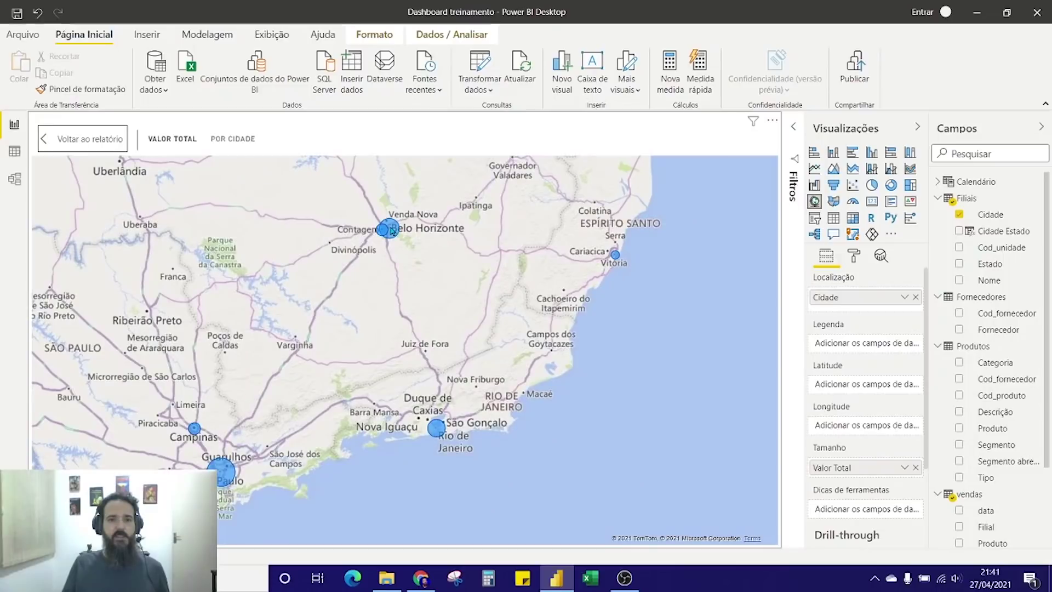
mouse_move(385, 229)
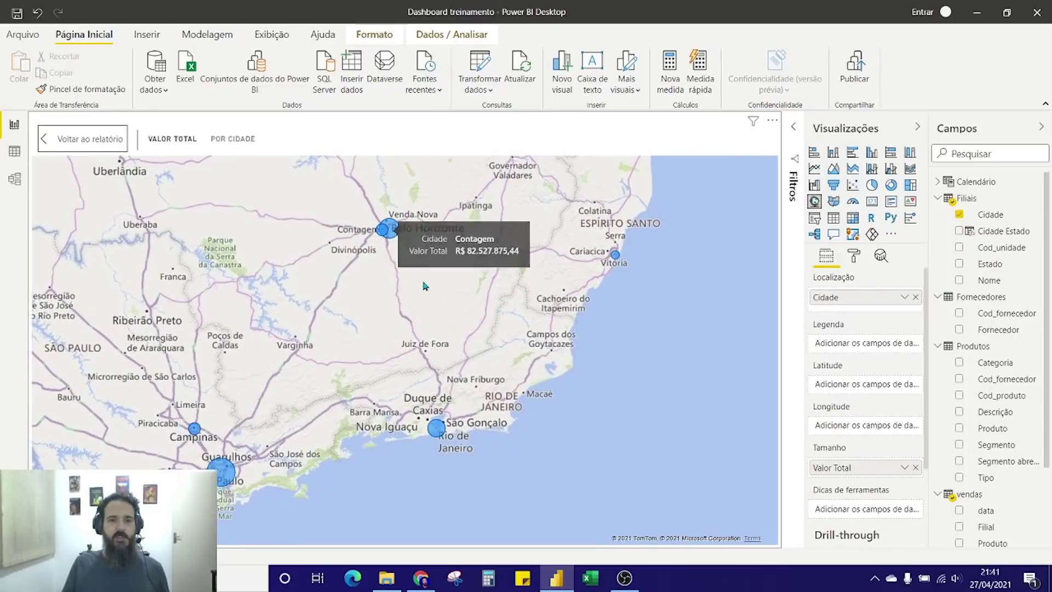
scroll(425, 284, up, 2)
scroll(416, 320, down, 2)
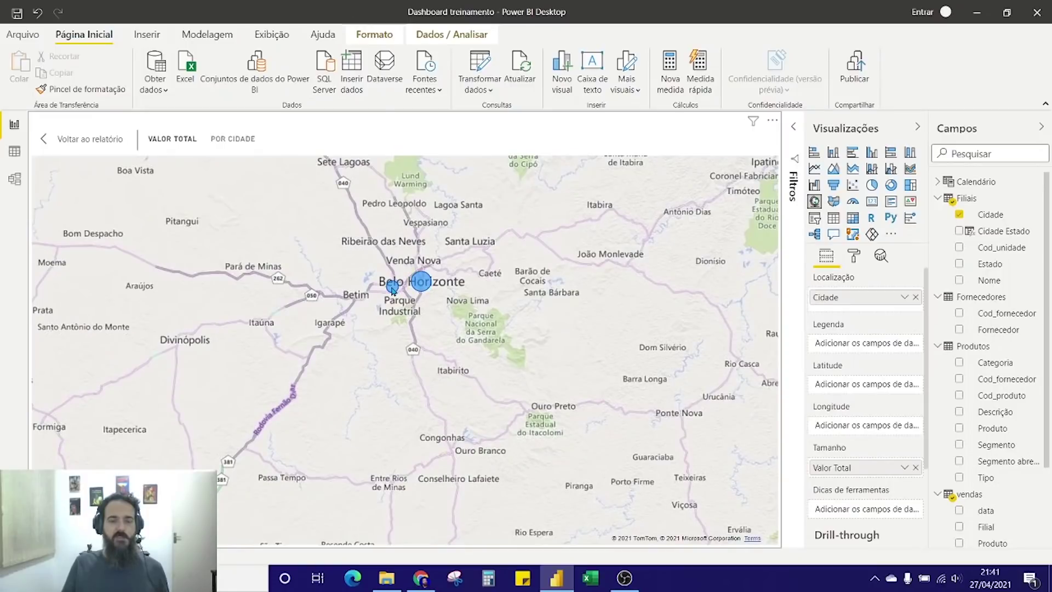
mouse_move(418, 289)
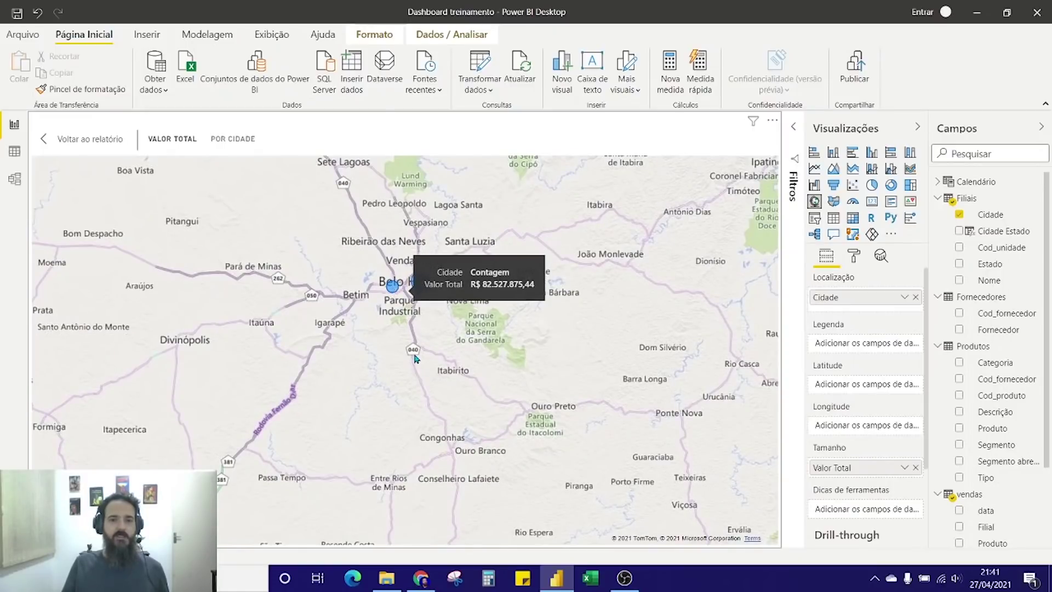
scroll(391, 403, down, 5)
drag(391, 403, 441, 331)
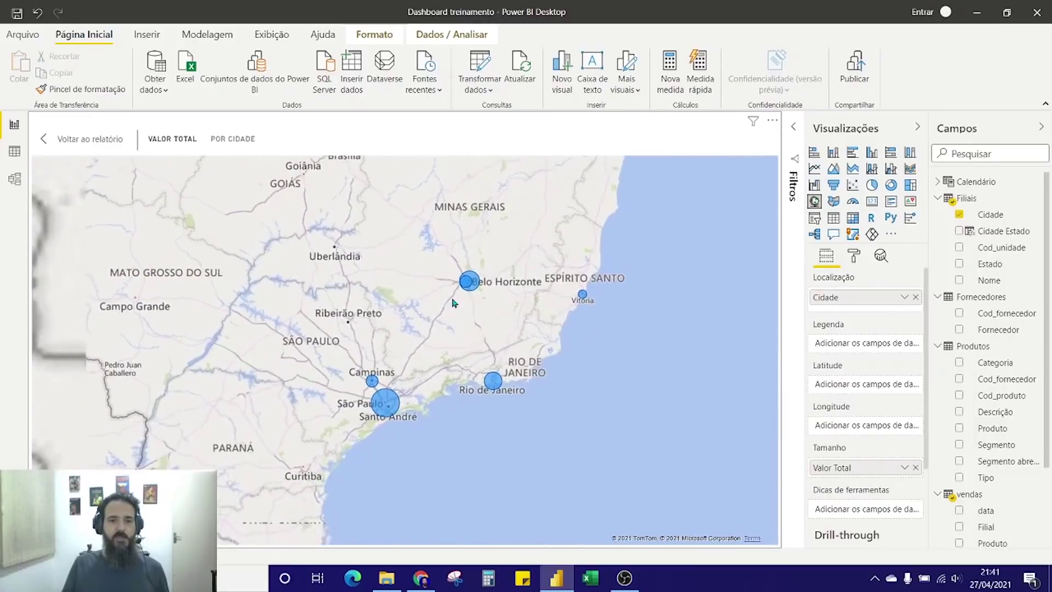
scroll(428, 330, up, 4)
drag(298, 415, 382, 394)
mouse_move(382, 394)
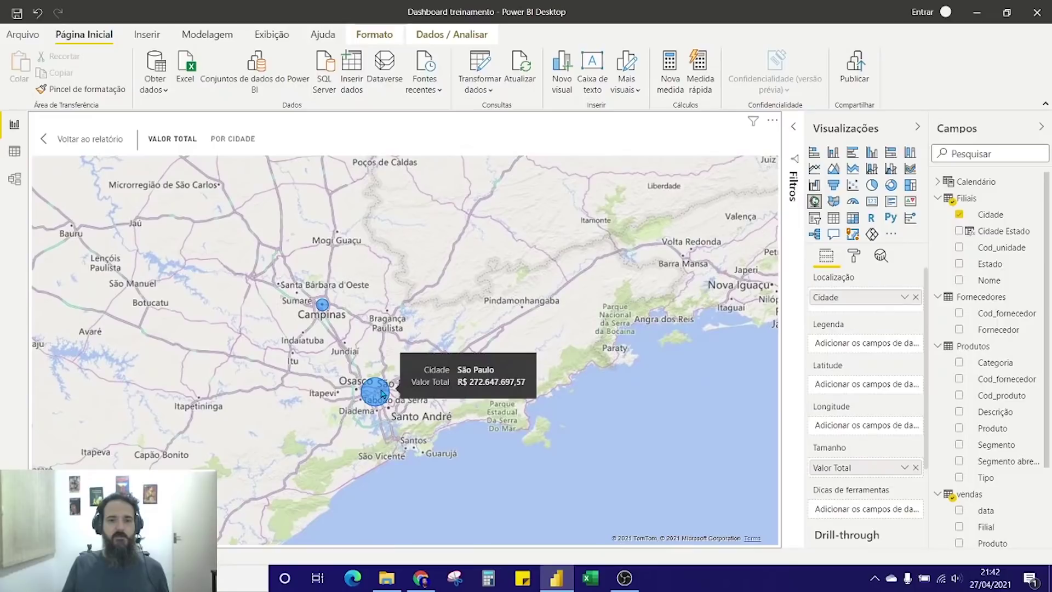
mouse_move(325, 306)
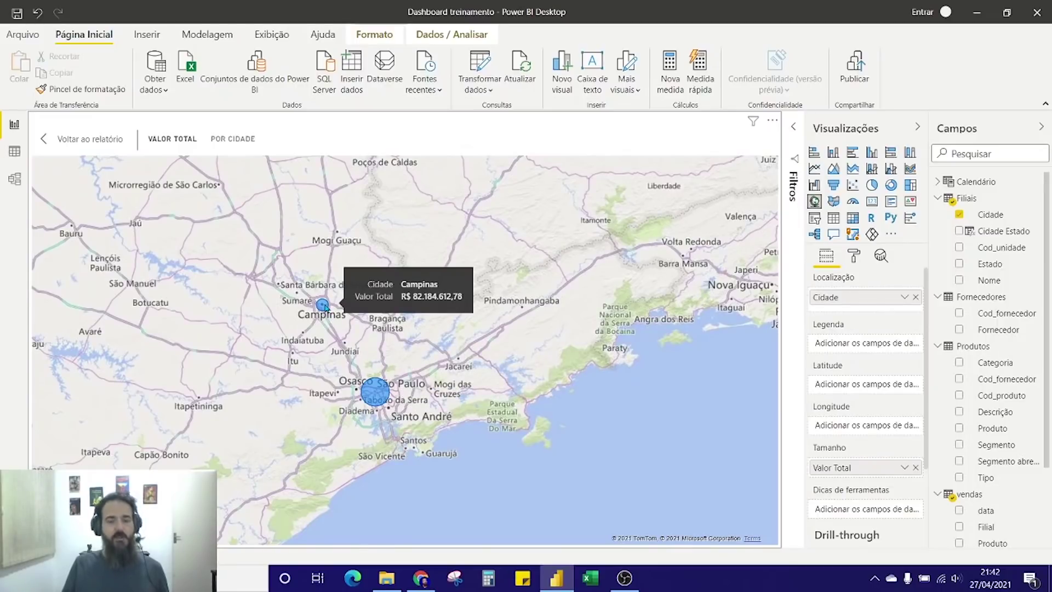
scroll(567, 368, down, 3)
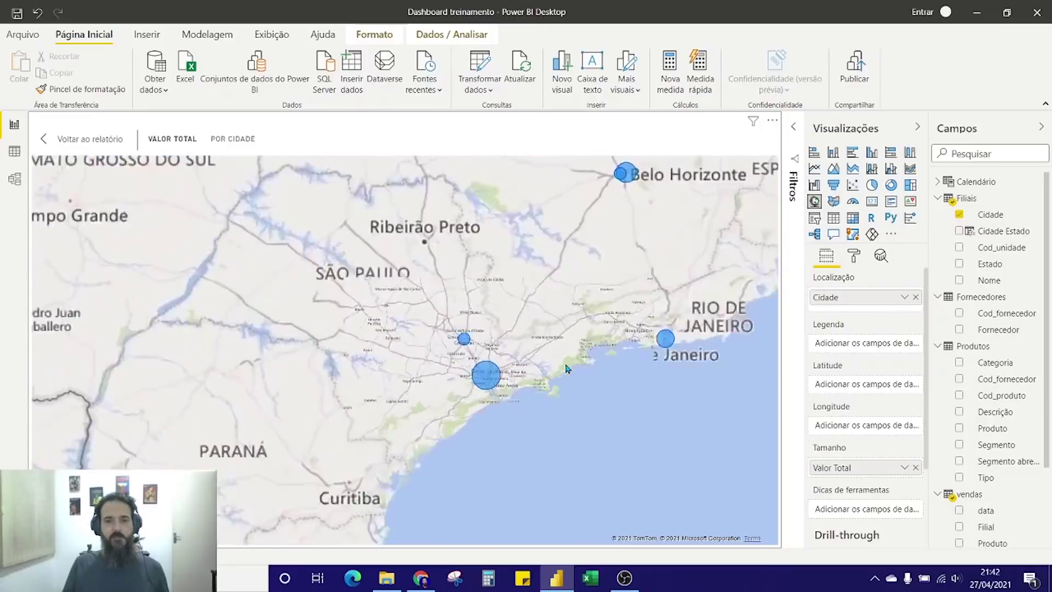
drag(567, 368, 493, 411)
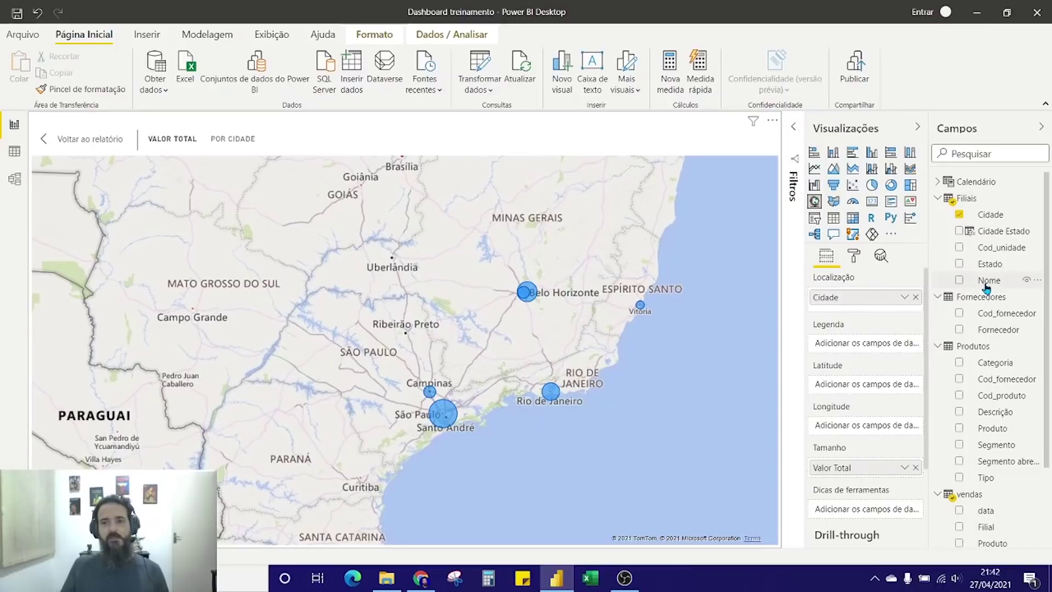
- Add Estado above Cidade in the map's Localização and check the Valor Total of the MG bubble
drag(990, 264, 860, 299)
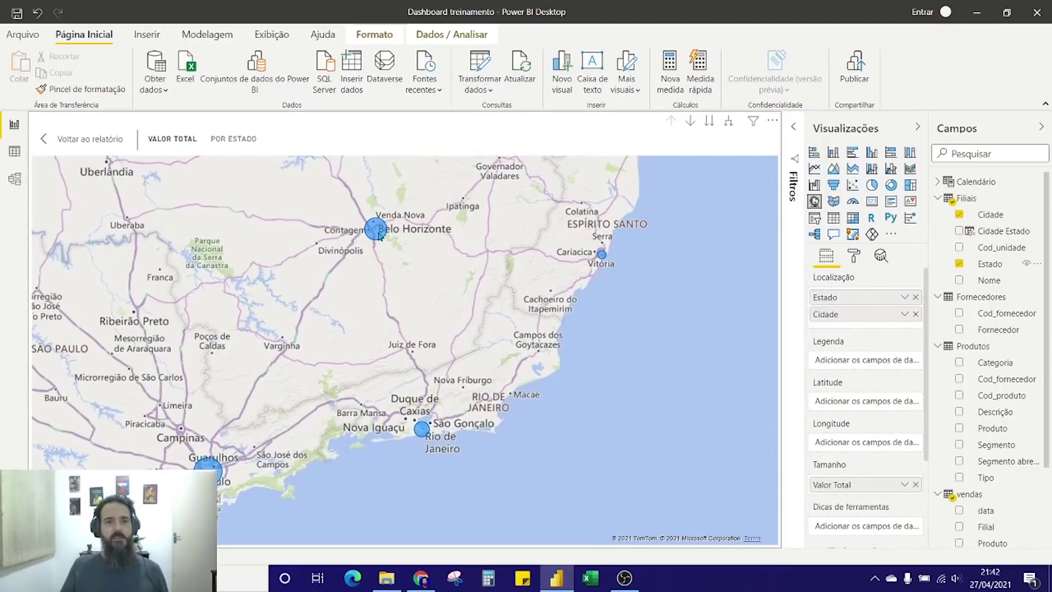
mouse_move(379, 235)
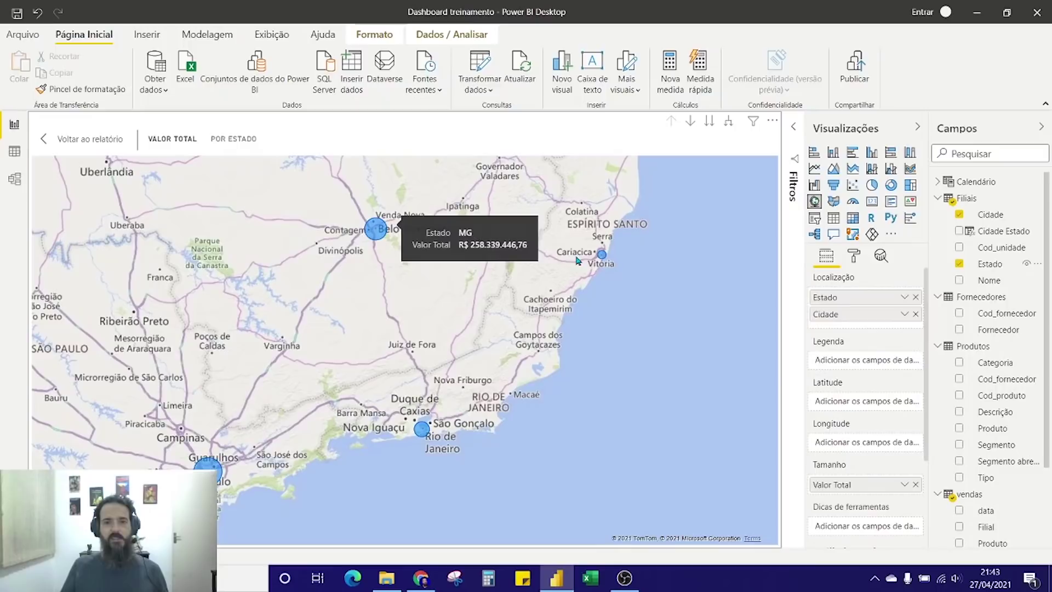
- Turn on drill-down for the map, drill into the cities of MG, and return to the state level
click(689, 120)
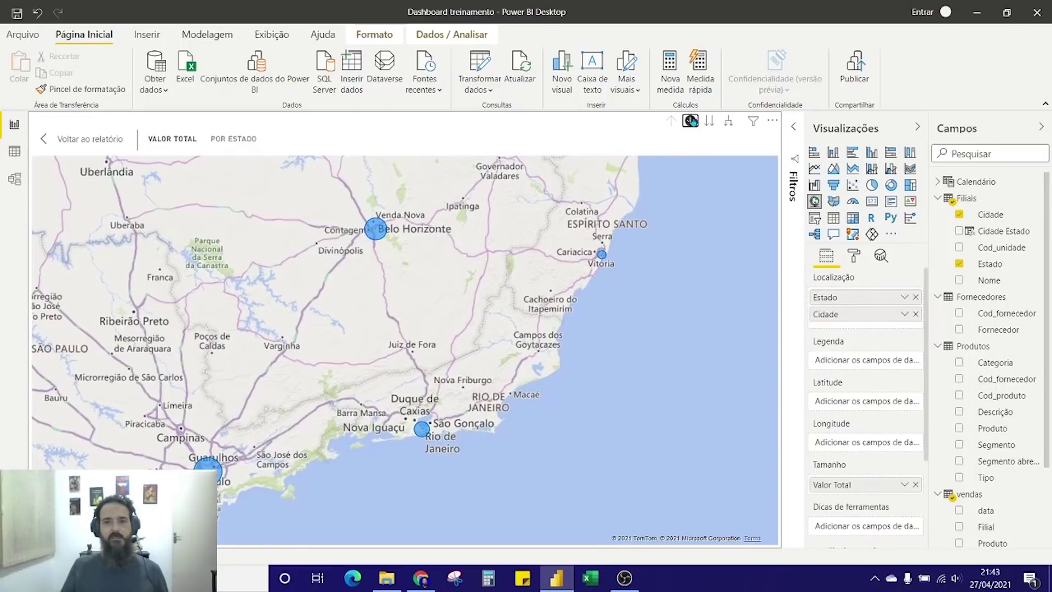
click(373, 231)
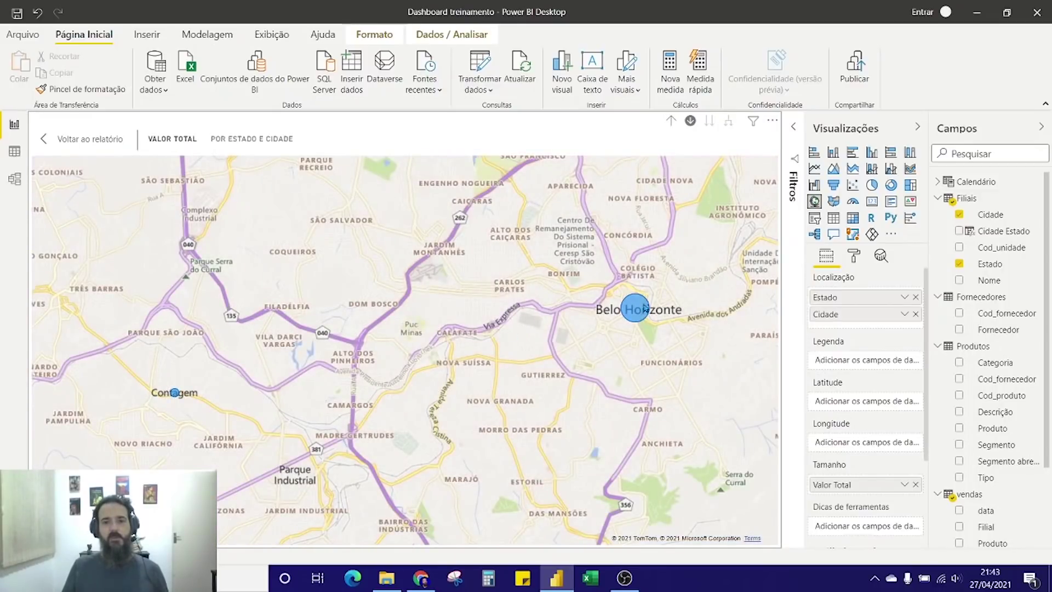
click(670, 127)
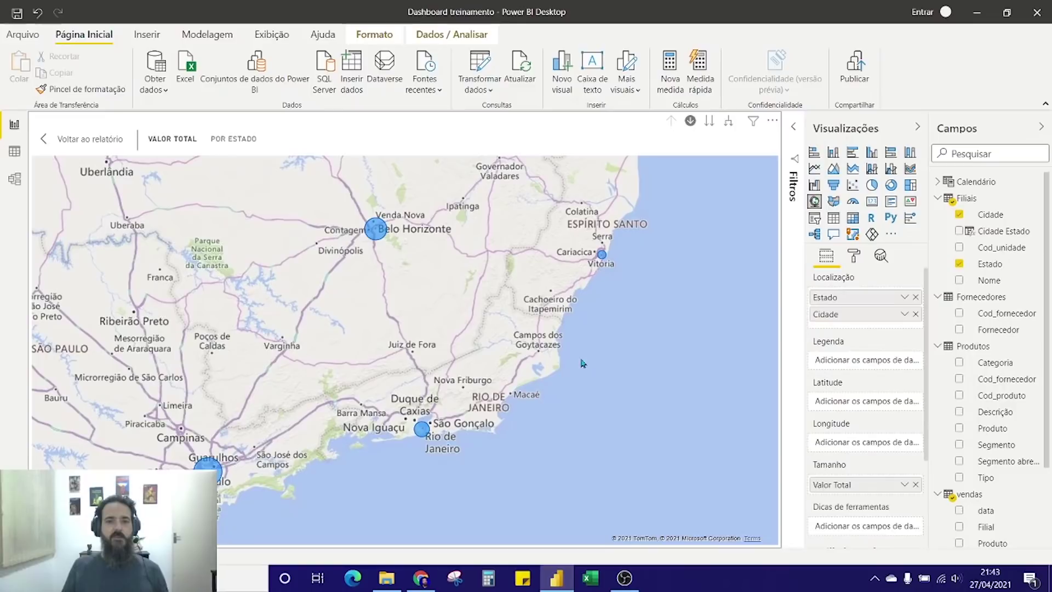
- Expand the map one level to show states with cities, return to the state level and leave focus mode
click(729, 127)
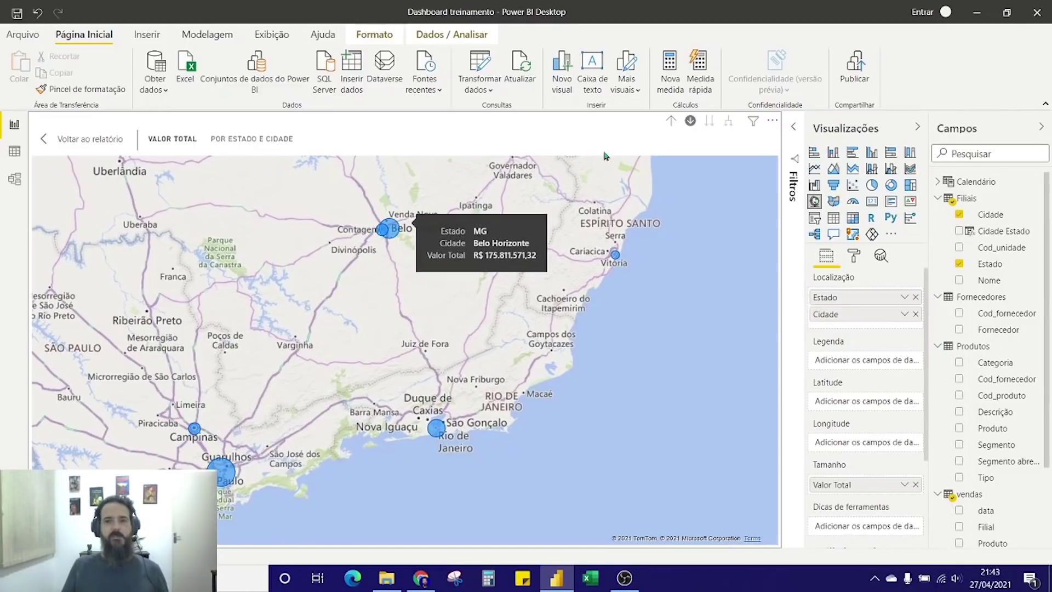
click(671, 121)
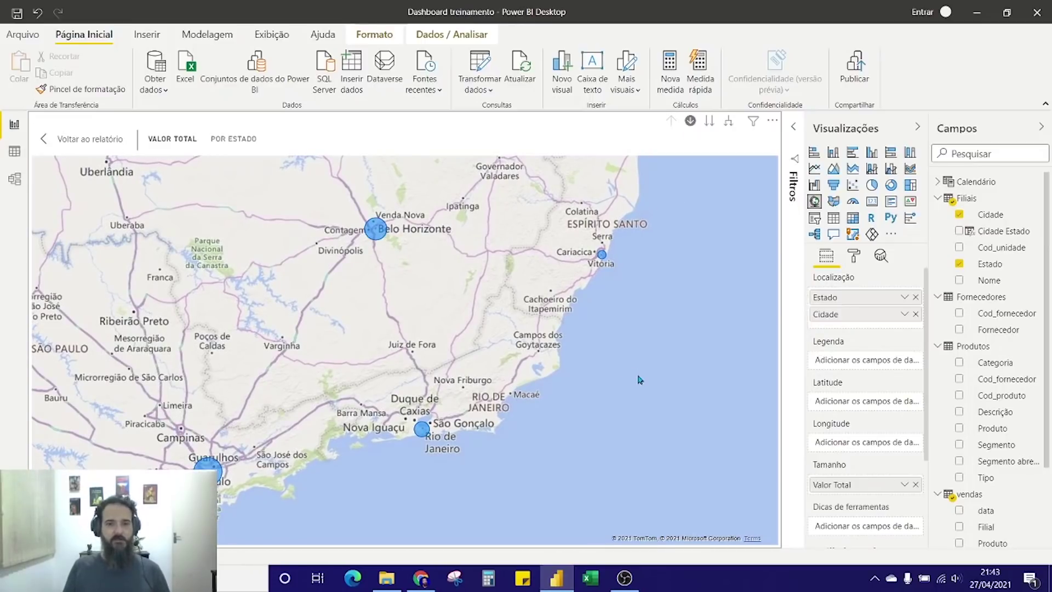
click(76, 144)
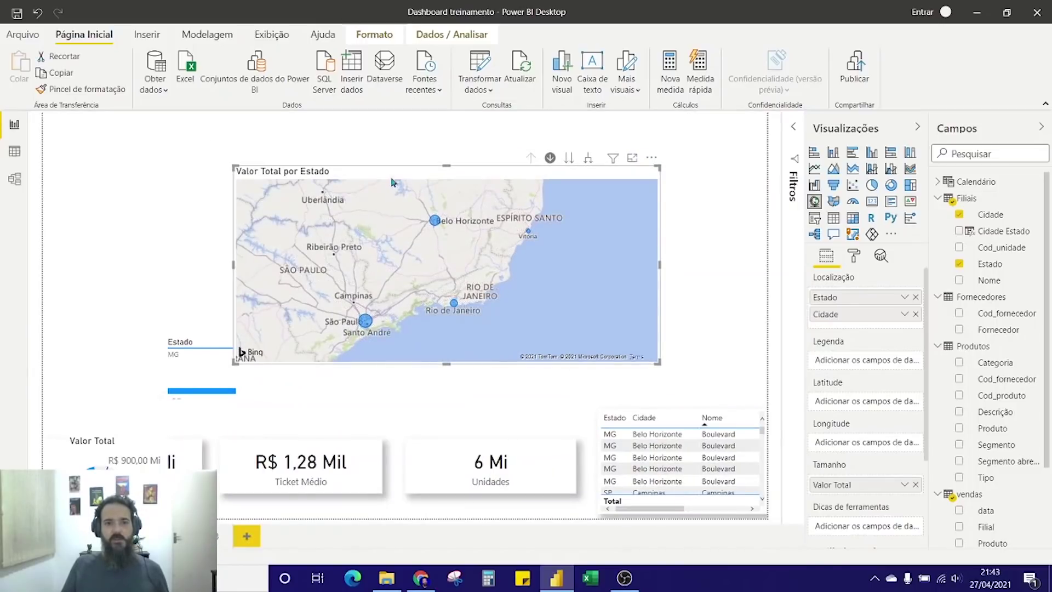
drag(393, 176, 397, 166)
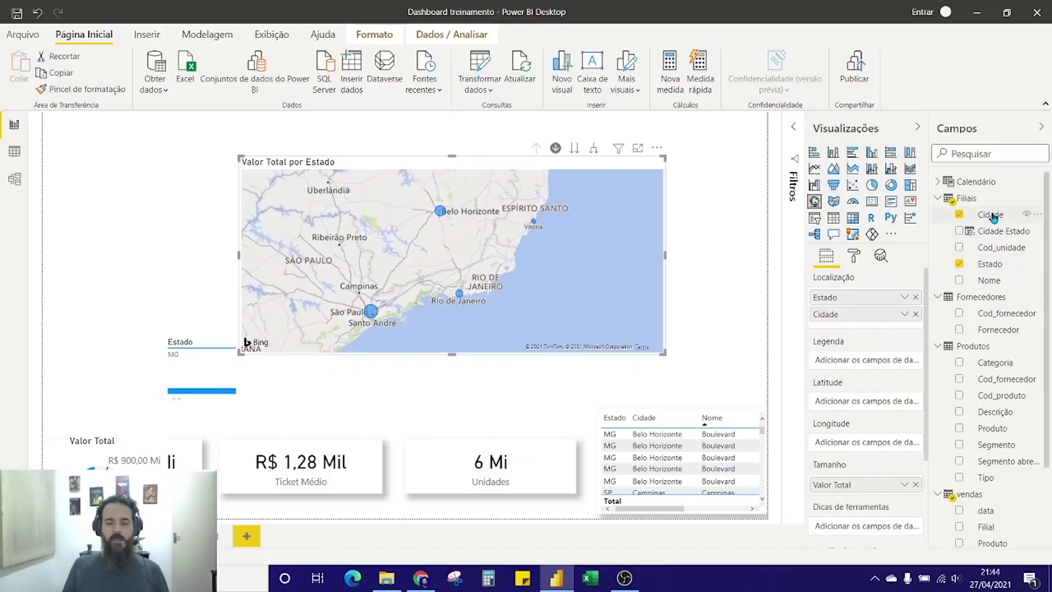
- Set the data category of the Estado column in the Filiais table to Estado ou Província
click(995, 267)
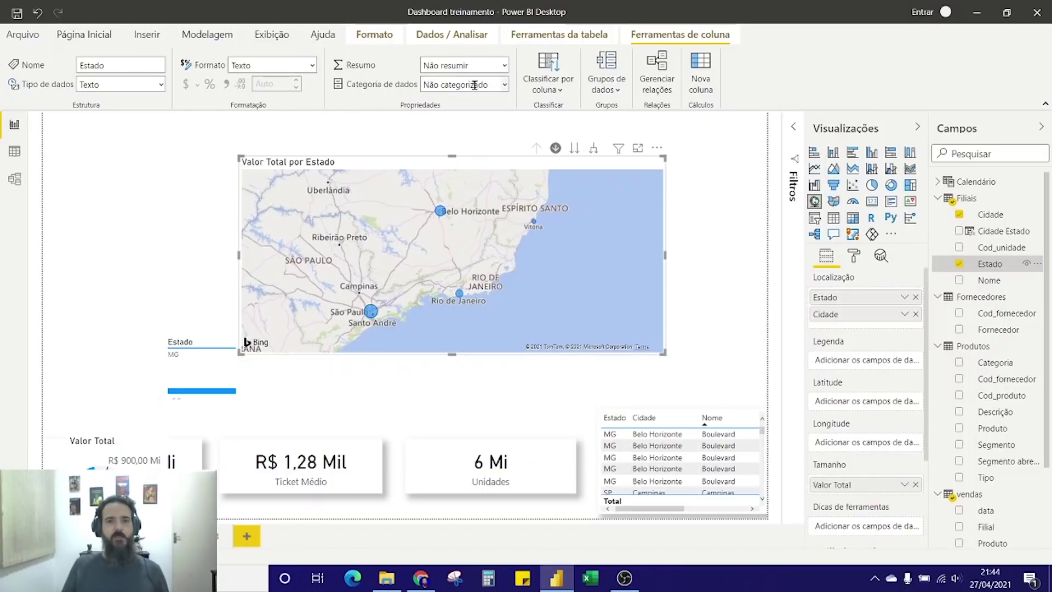
click(503, 87)
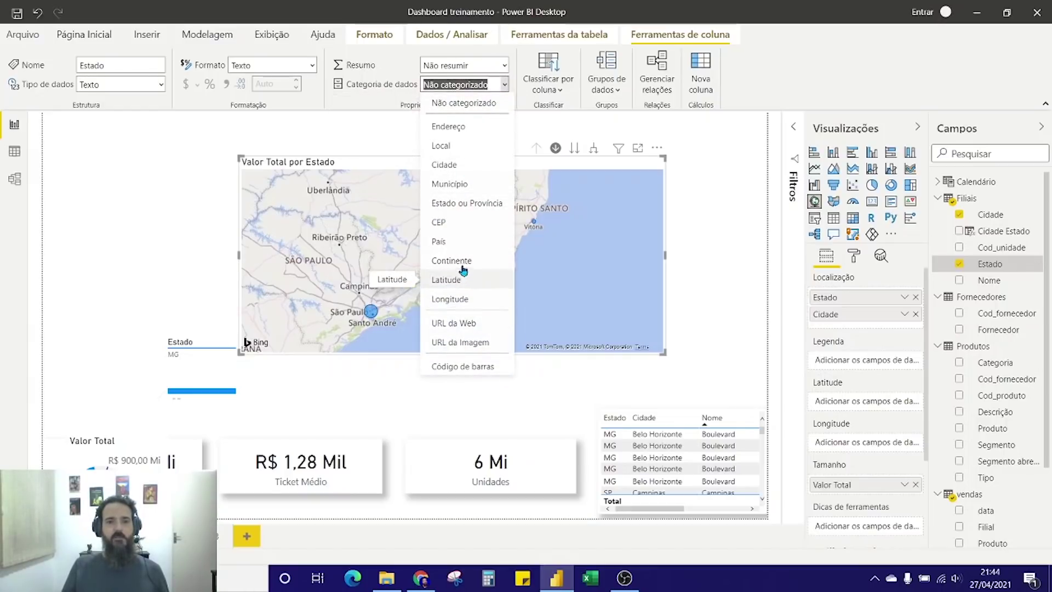
click(464, 214)
click(464, 213)
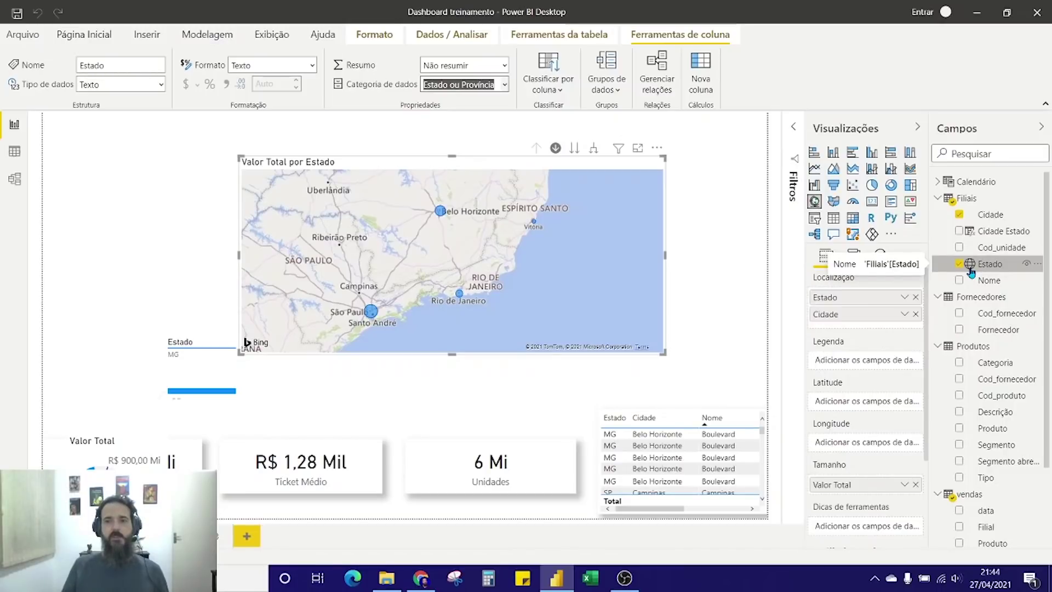
- Set the data category of the Cidade column in the Filiais table to Cidade
click(988, 218)
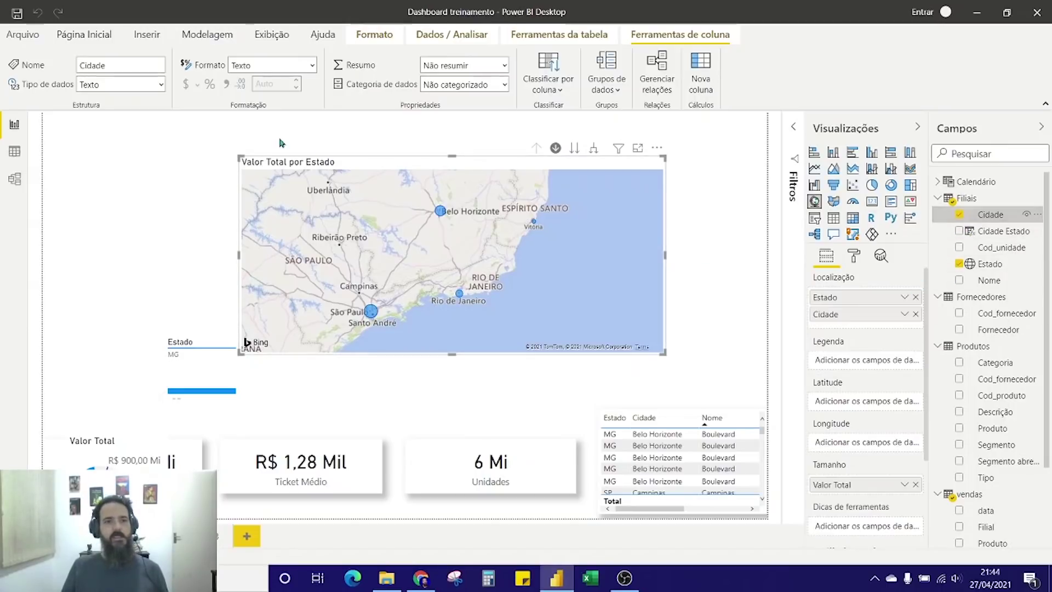
click(504, 84)
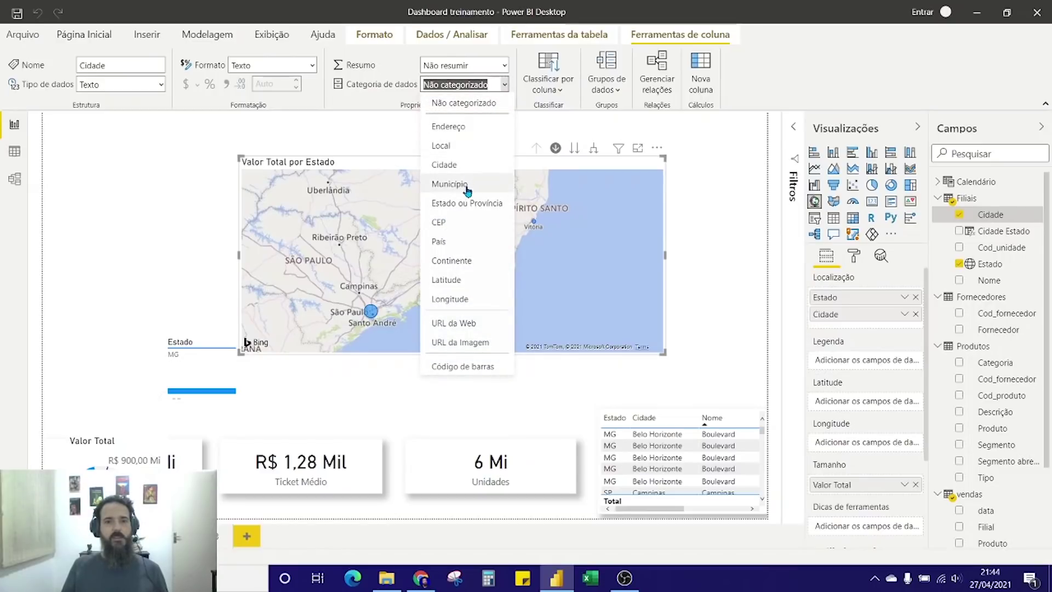
click(466, 170)
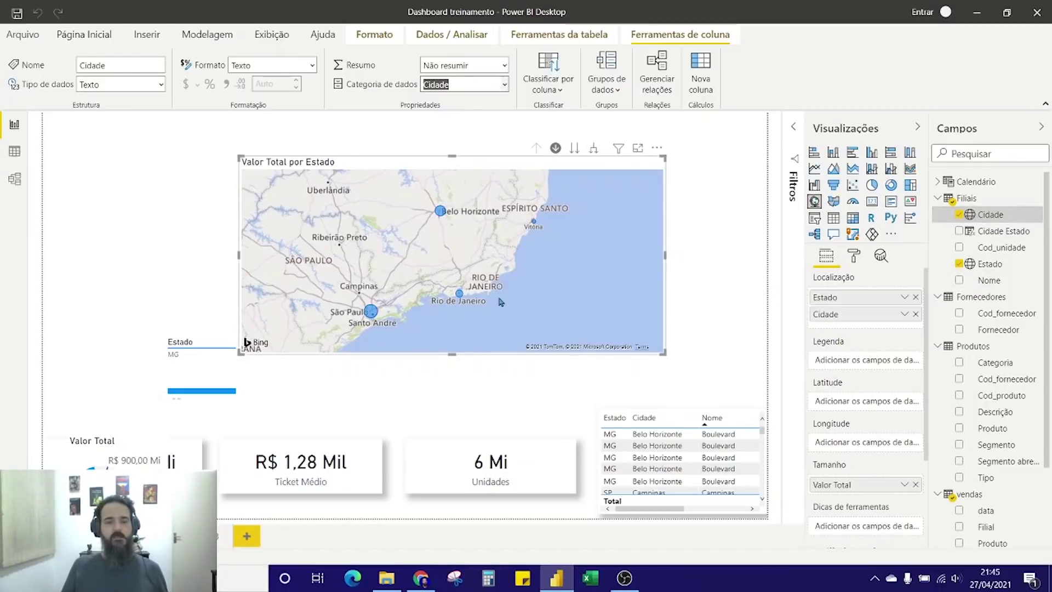
- Move the map to the report page's upper-right area, make it narrower and slightly taller, and check the RJ bubble's Valor Total
drag(454, 164, 510, 157)
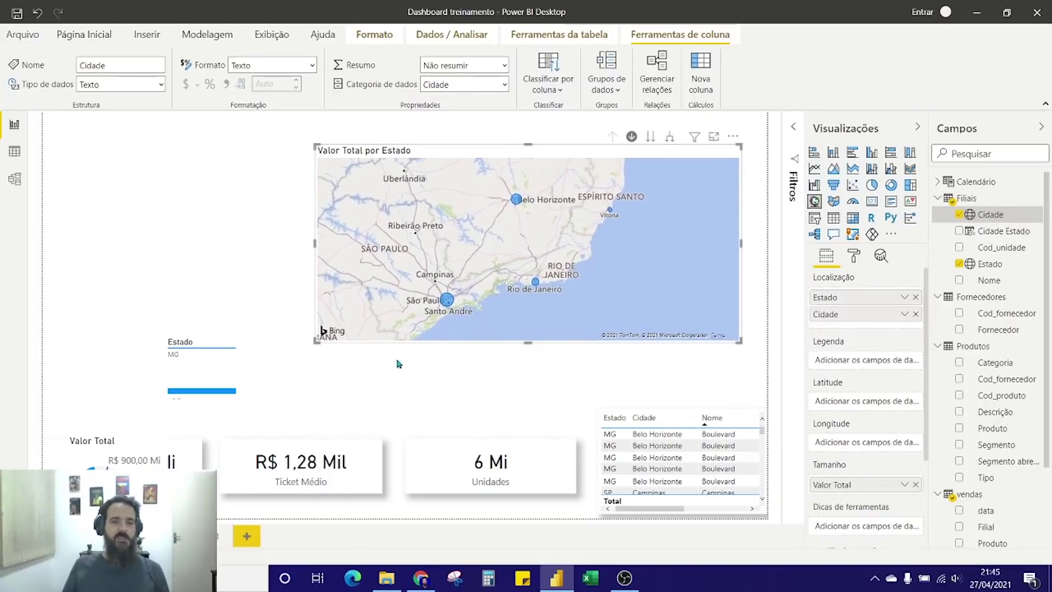
drag(316, 341, 360, 362)
mouse_move(469, 317)
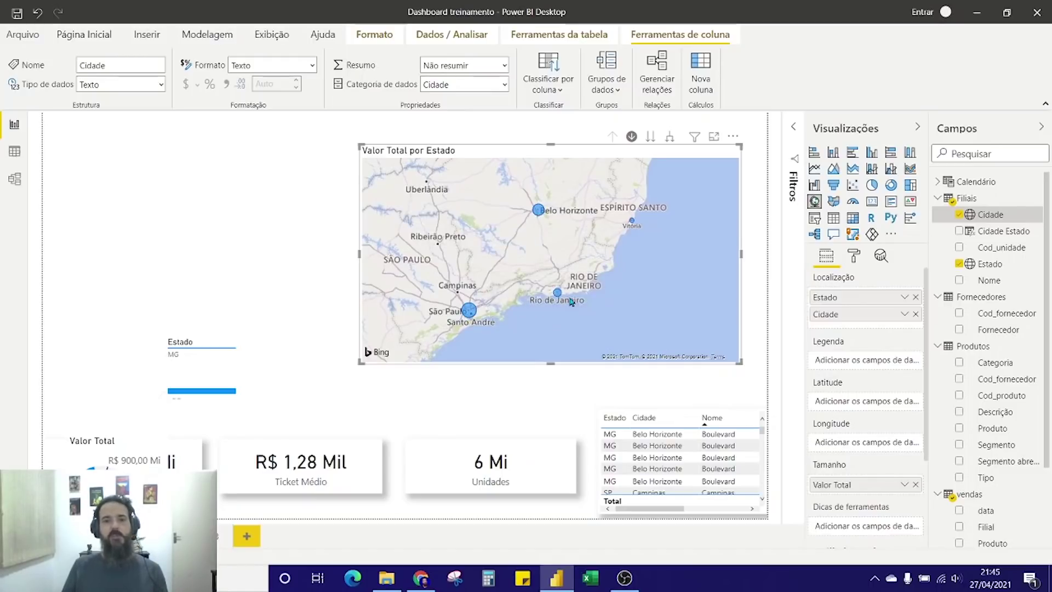
mouse_move(559, 296)
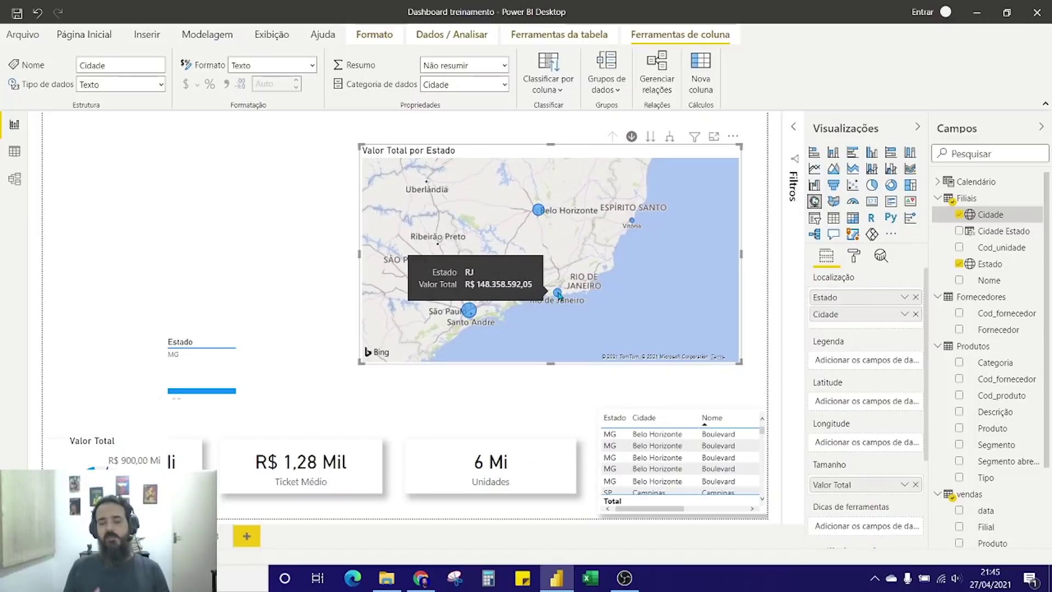
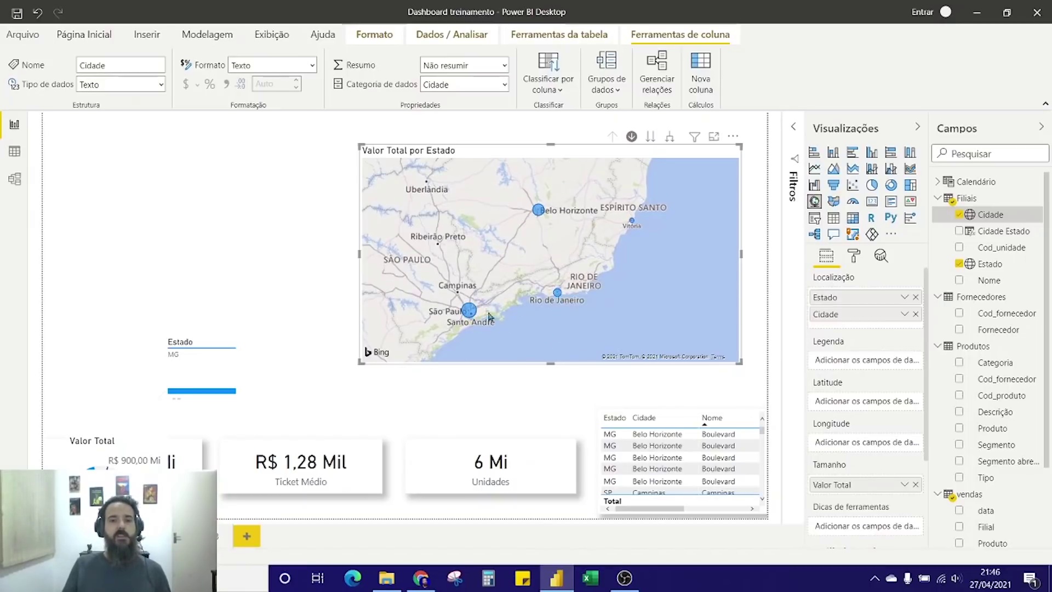
mouse_move(559, 297)
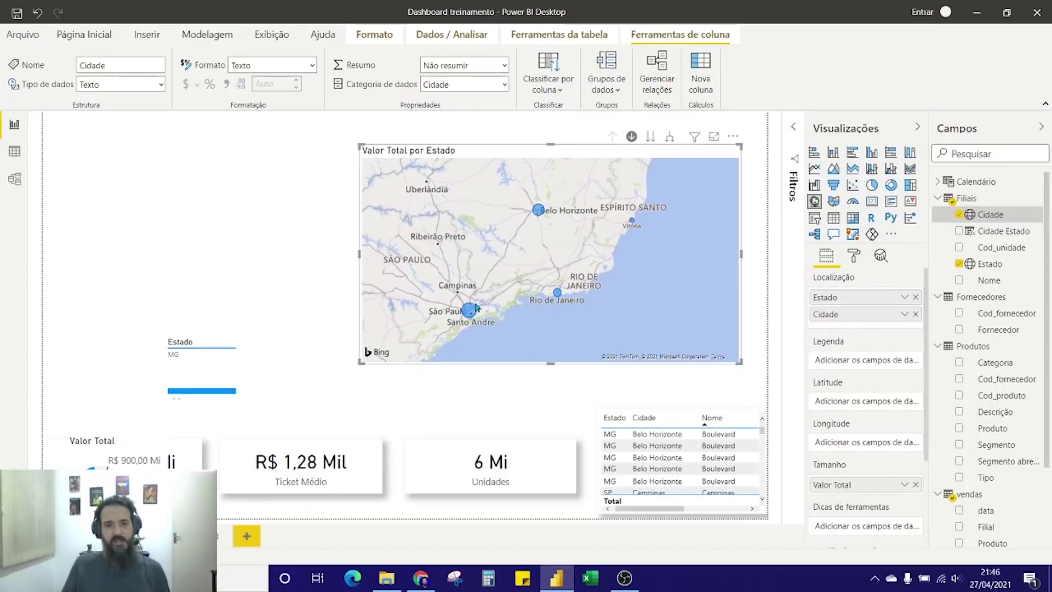
drag(521, 158, 527, 143)
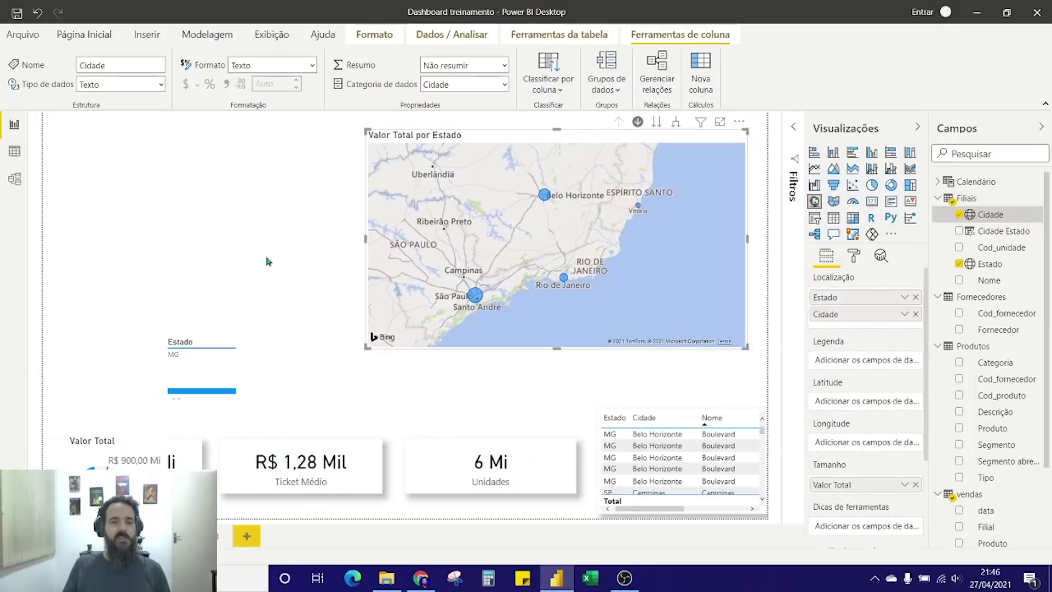
mouse_move(546, 203)
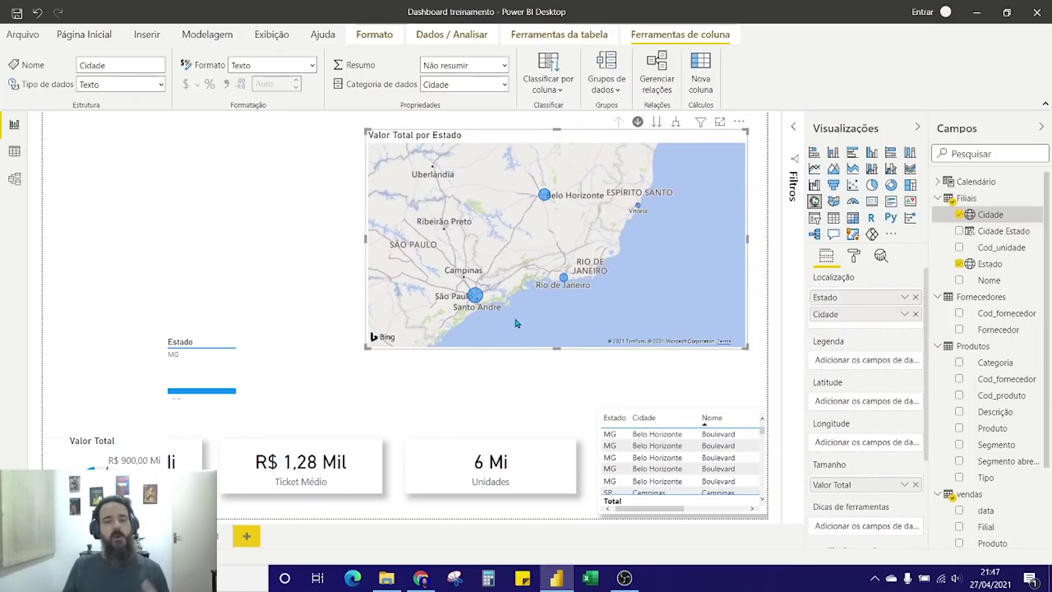
mouse_move(476, 299)
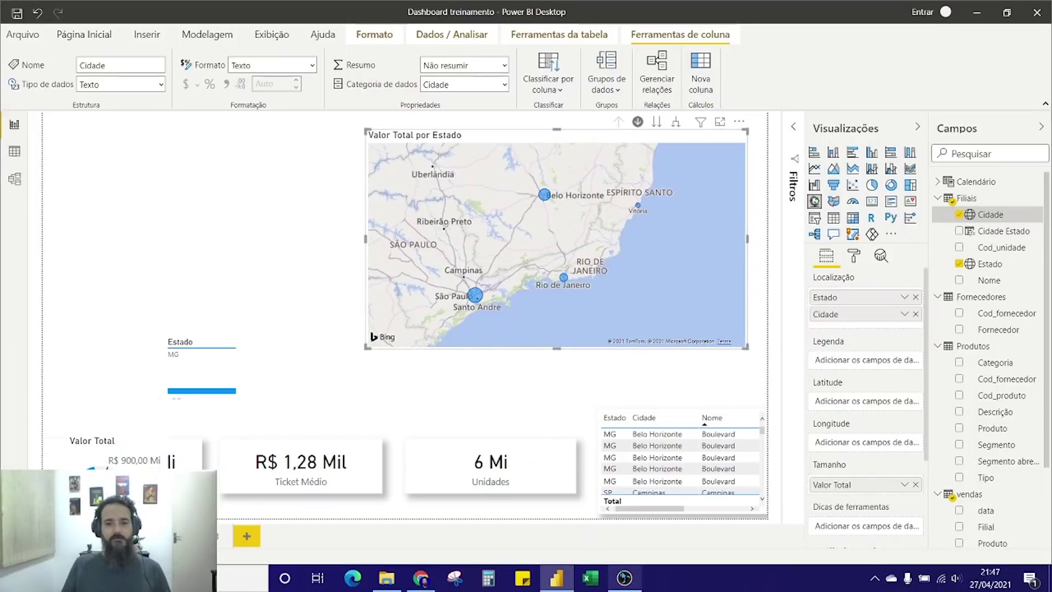
- Shrink the map from its upper-left corner and place it just above the Unidades card, beside the sales table
click(558, 397)
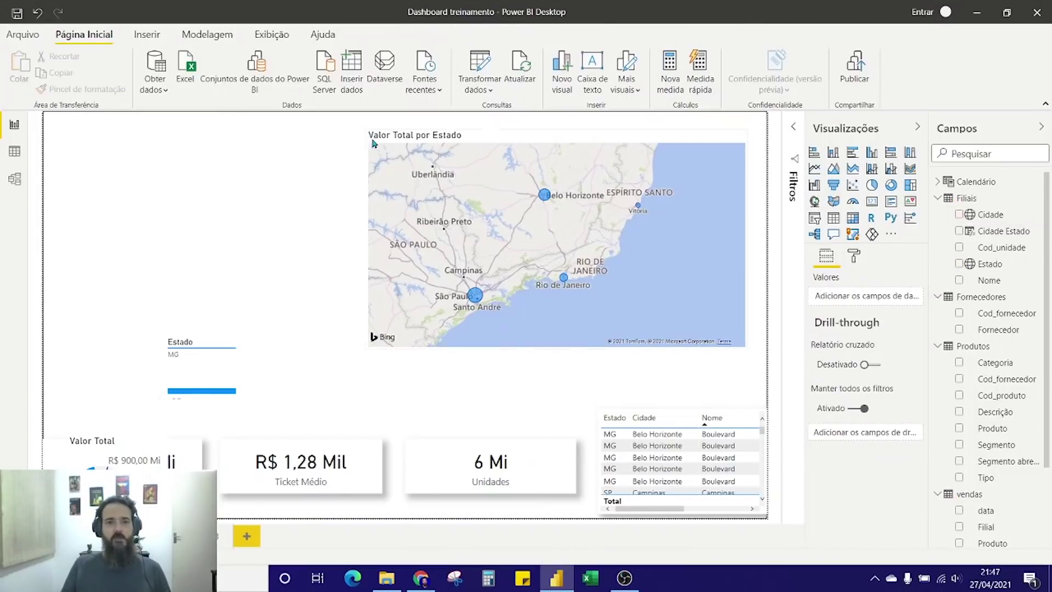
click(371, 137)
drag(364, 133, 521, 228)
drag(632, 239, 495, 298)
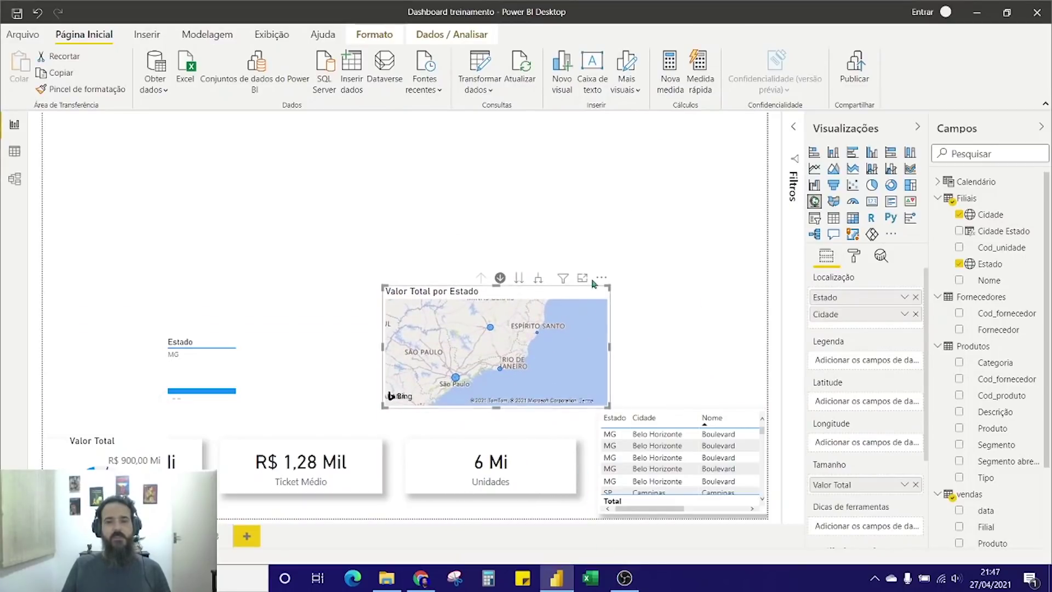